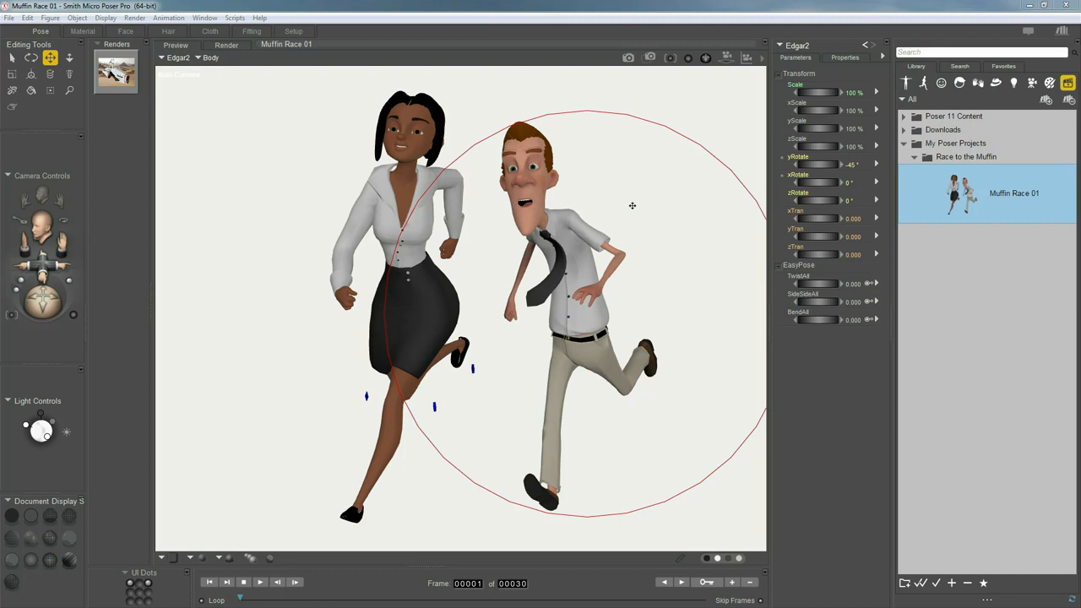
Delete both running cartoon figures from the scene, including their attached figures
click(611, 270)
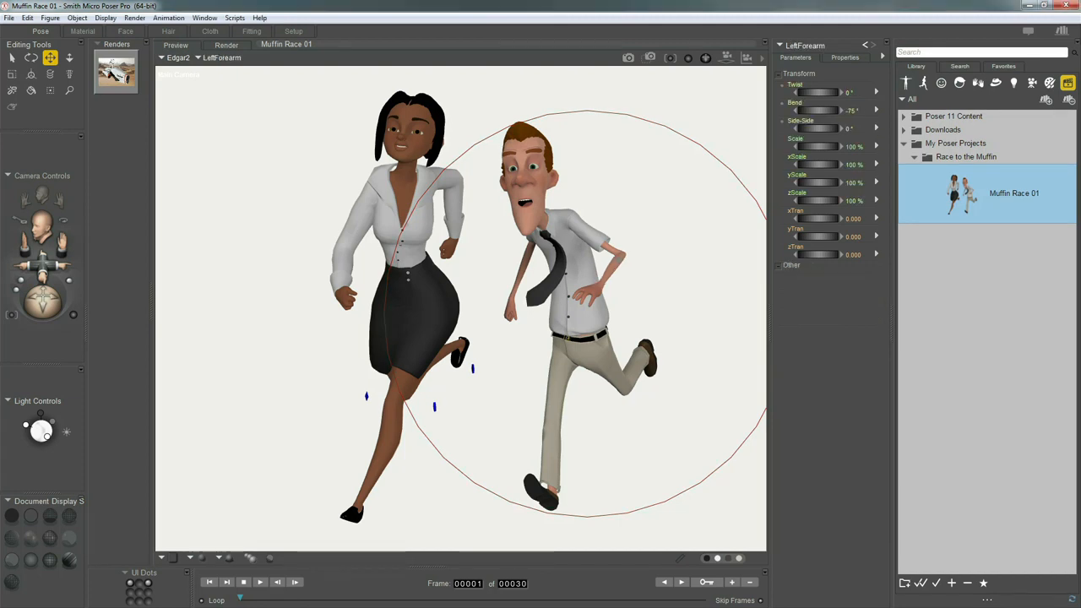
key(Delete)
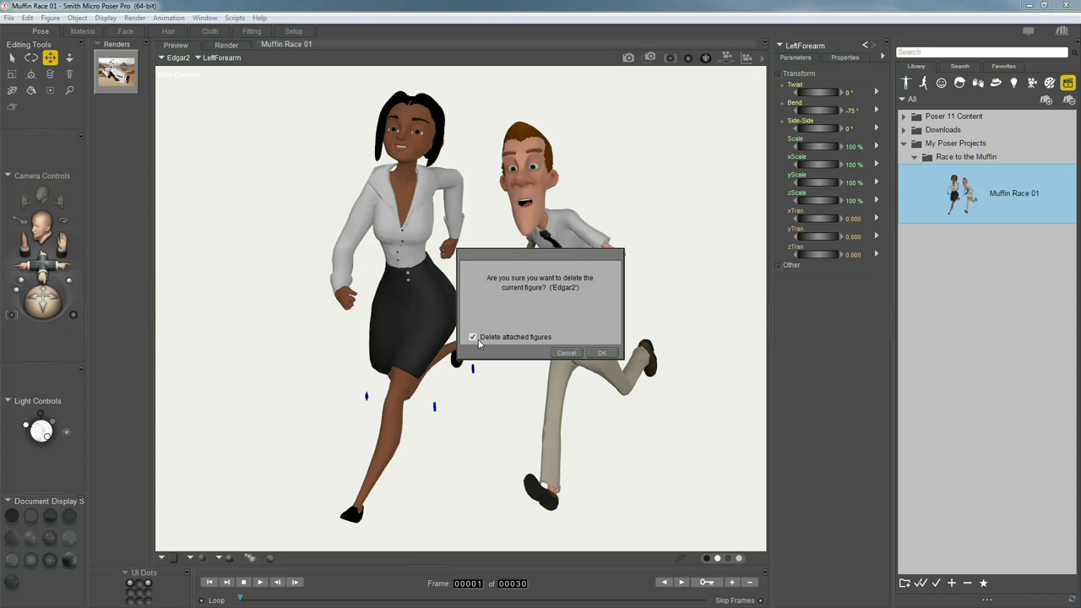
click(605, 353)
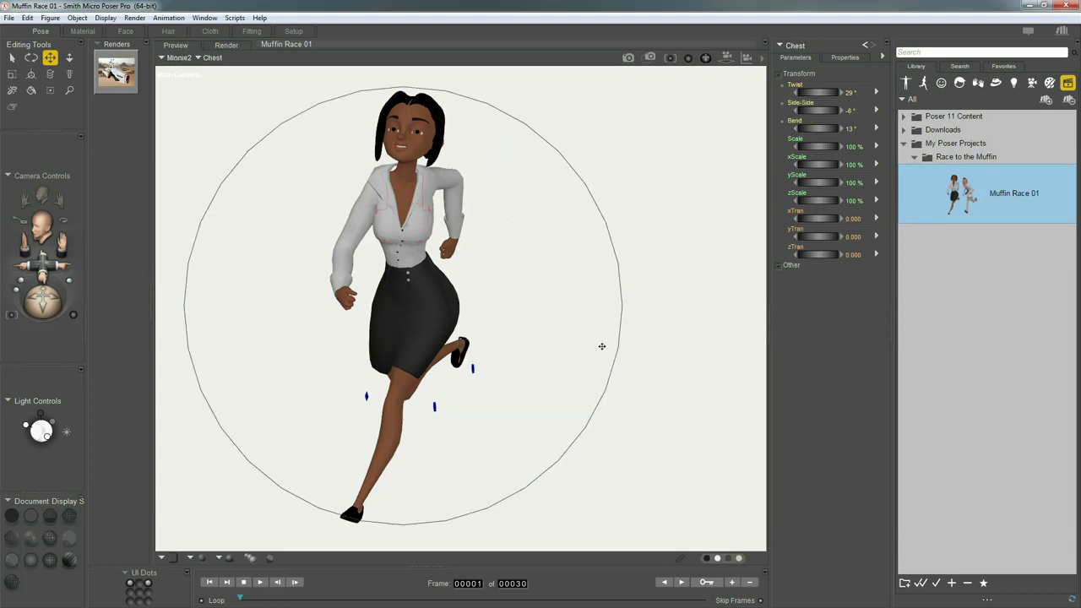
click(395, 429)
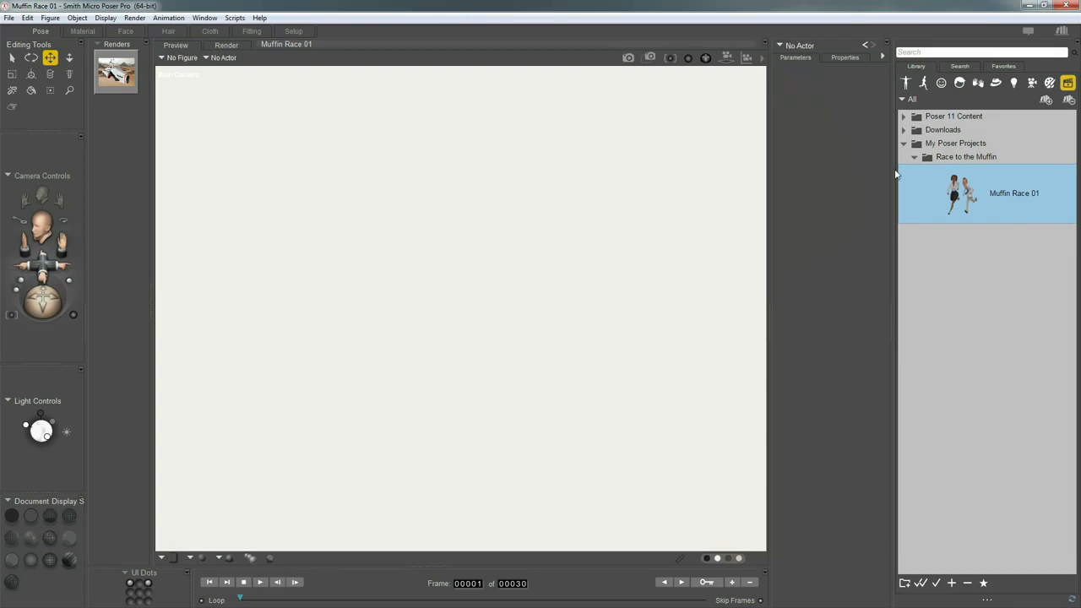
Open the People folder of Poser 11 Content in the figure library
click(903, 86)
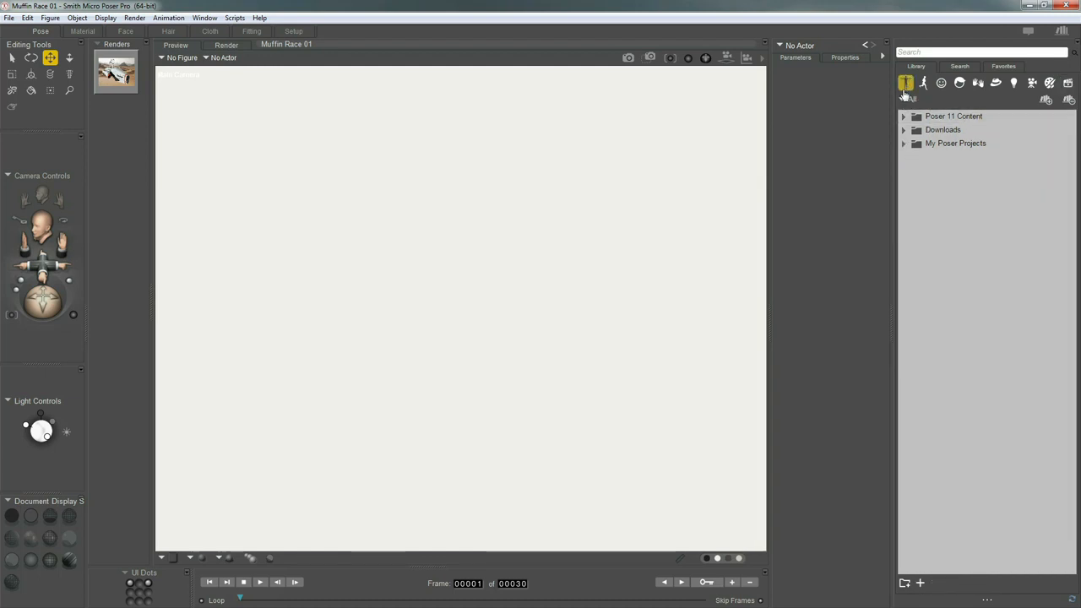
click(903, 116)
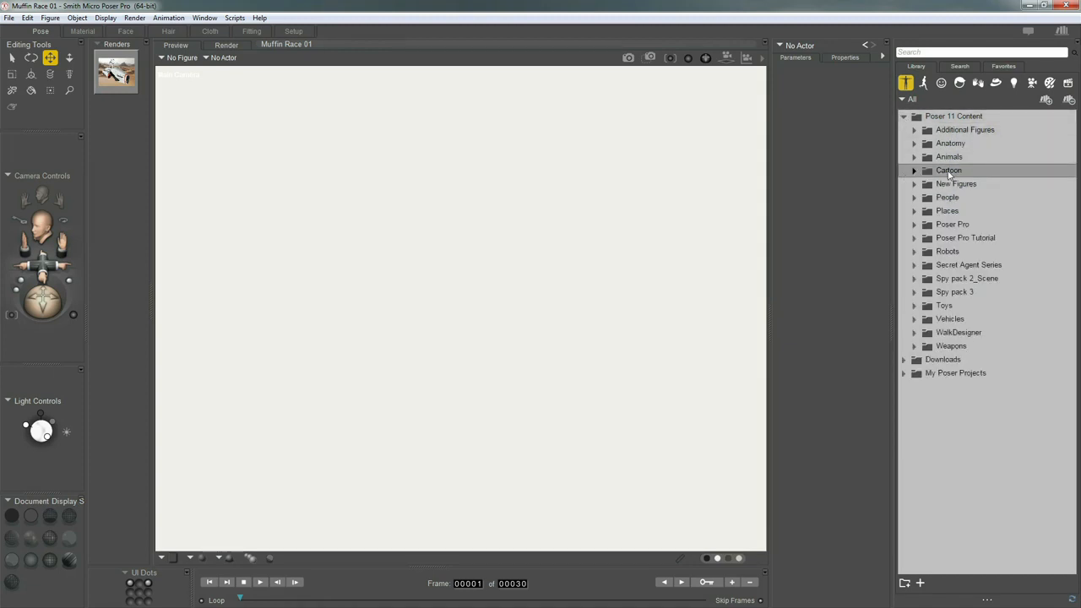
click(915, 199)
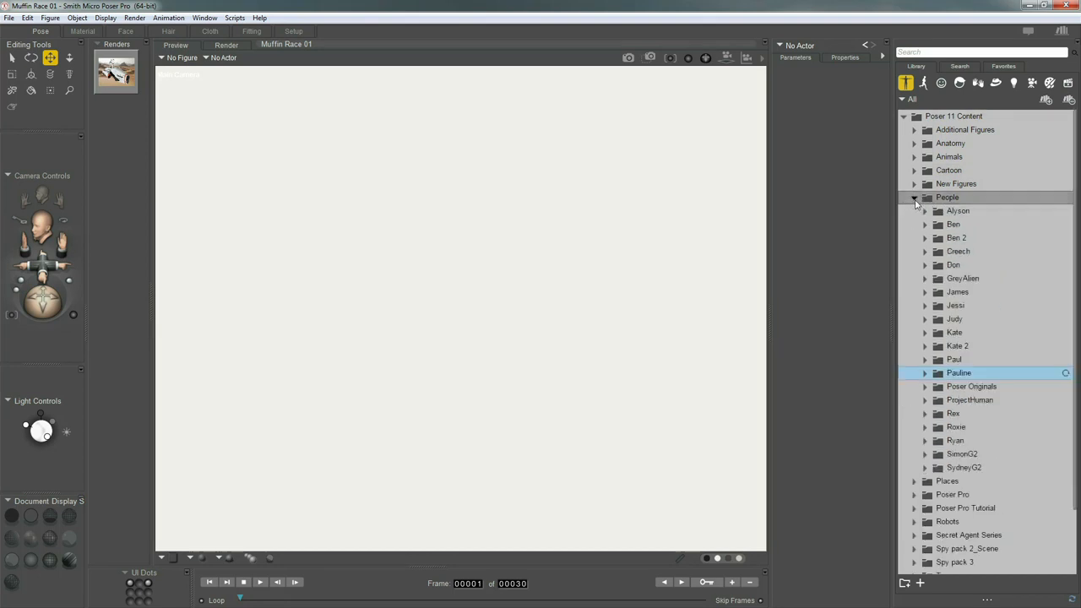
scroll(931, 203, down, 2)
Examine the Alyson folder's figures, previewing Alyson2 Casual and Alisha2, and collapse the folder
click(959, 155)
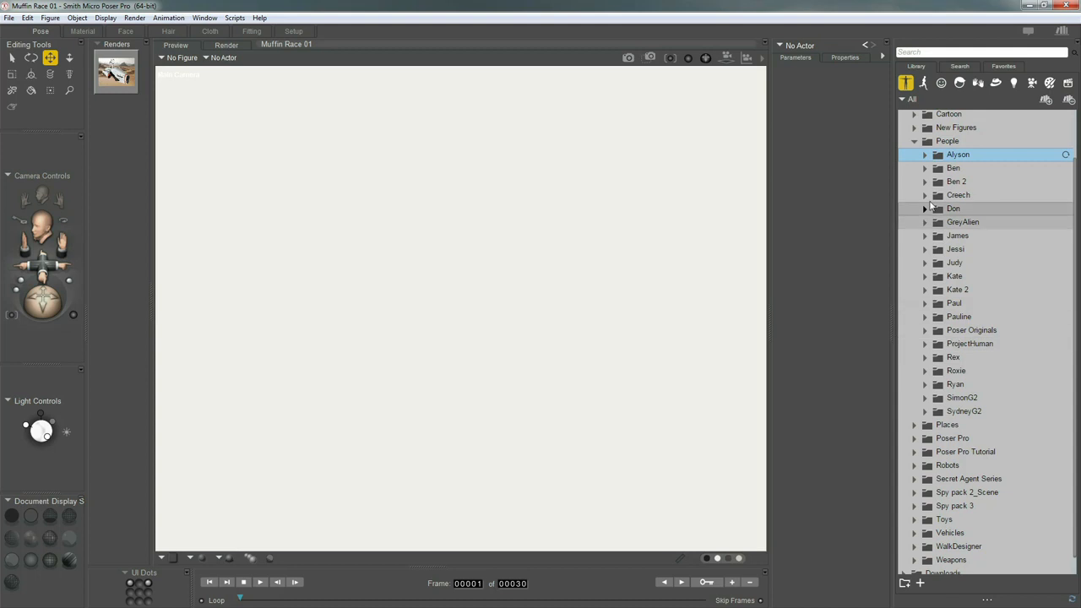
click(925, 157)
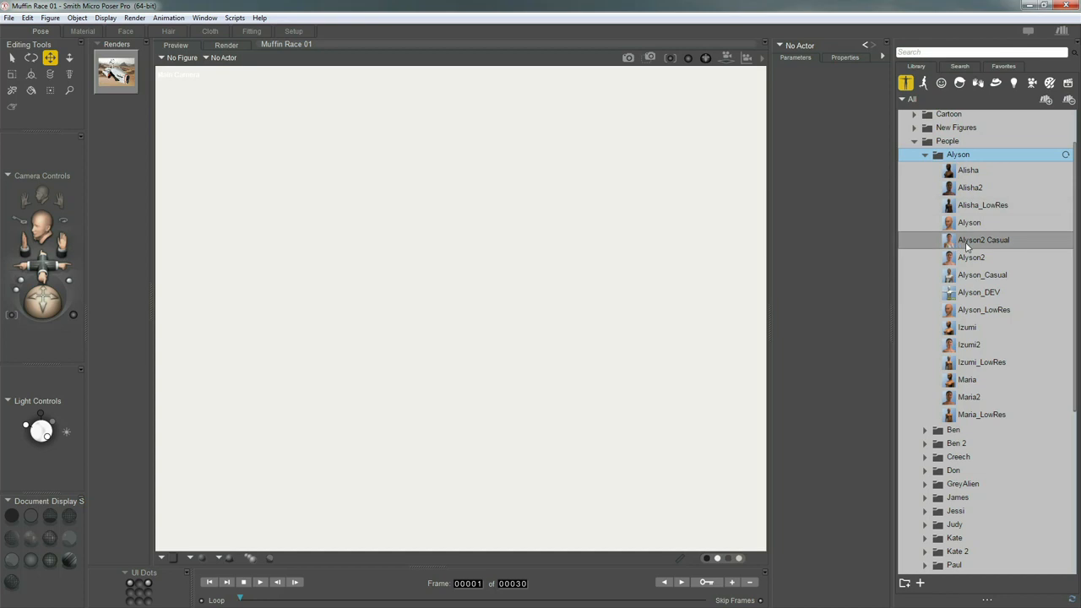
click(966, 243)
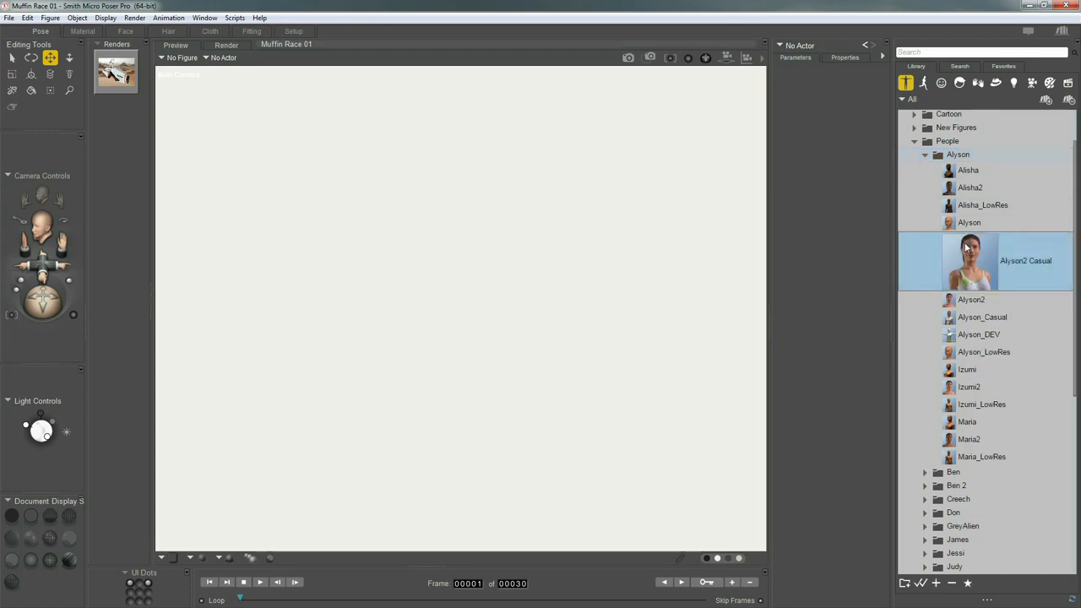
click(969, 191)
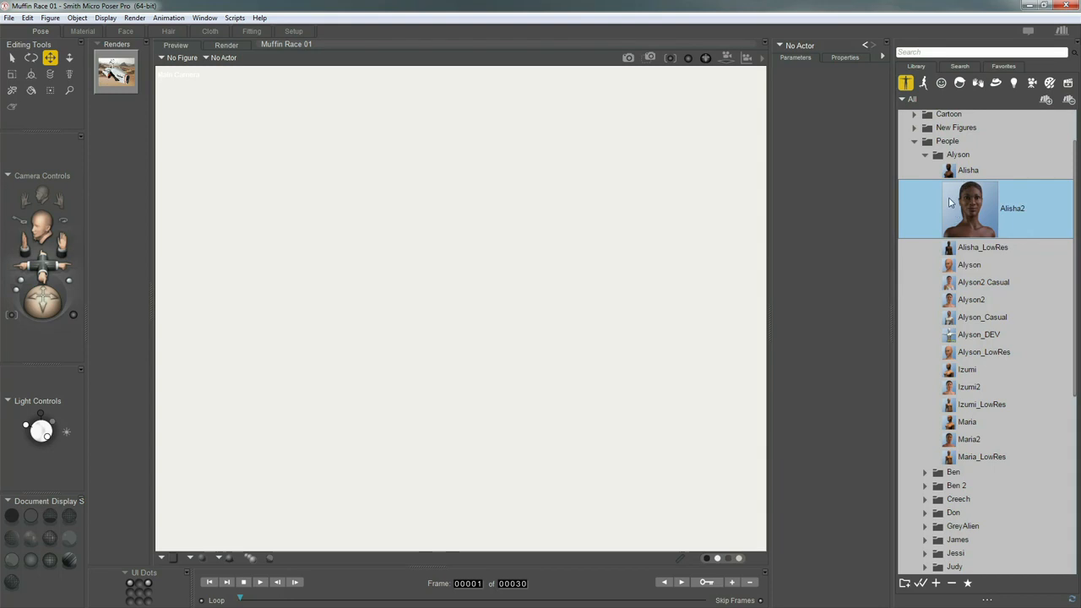
click(924, 154)
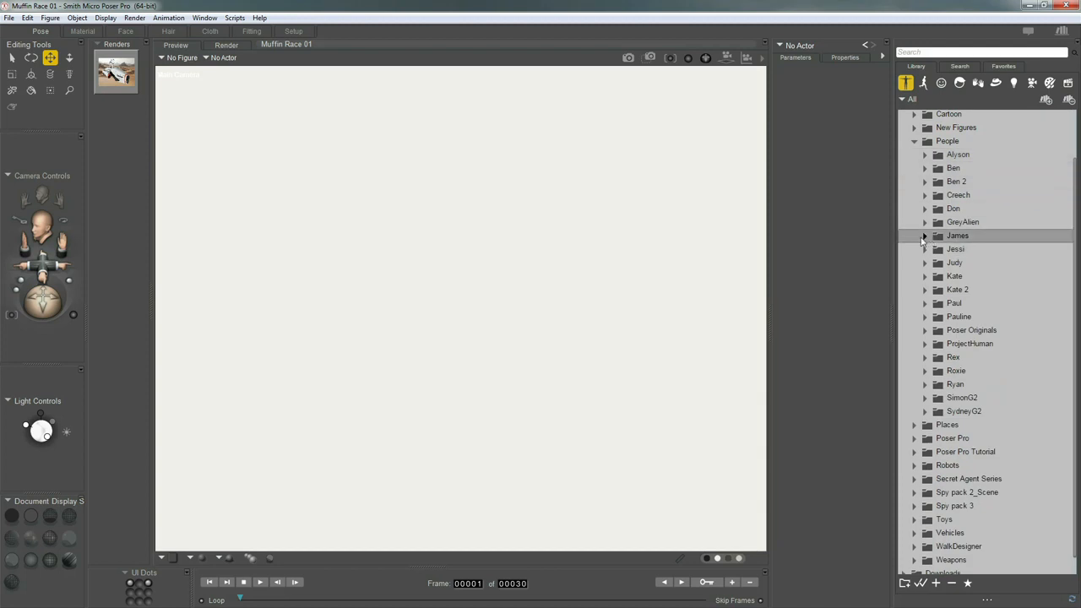
Preview the James figure and the P7KateCasual figure in the James and Kate 2 folders
click(924, 236)
click(956, 266)
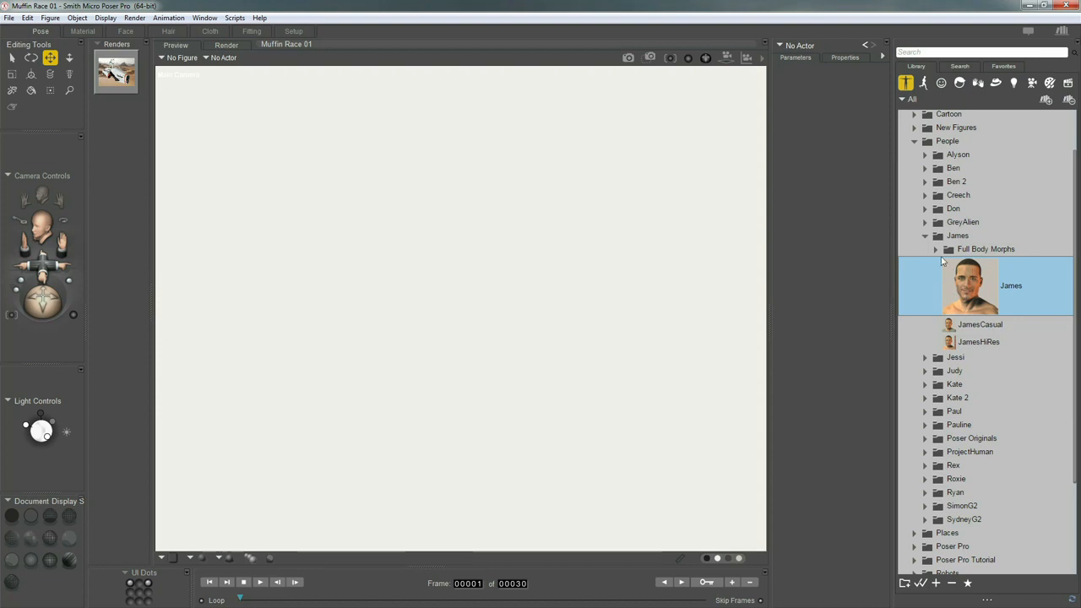
click(924, 236)
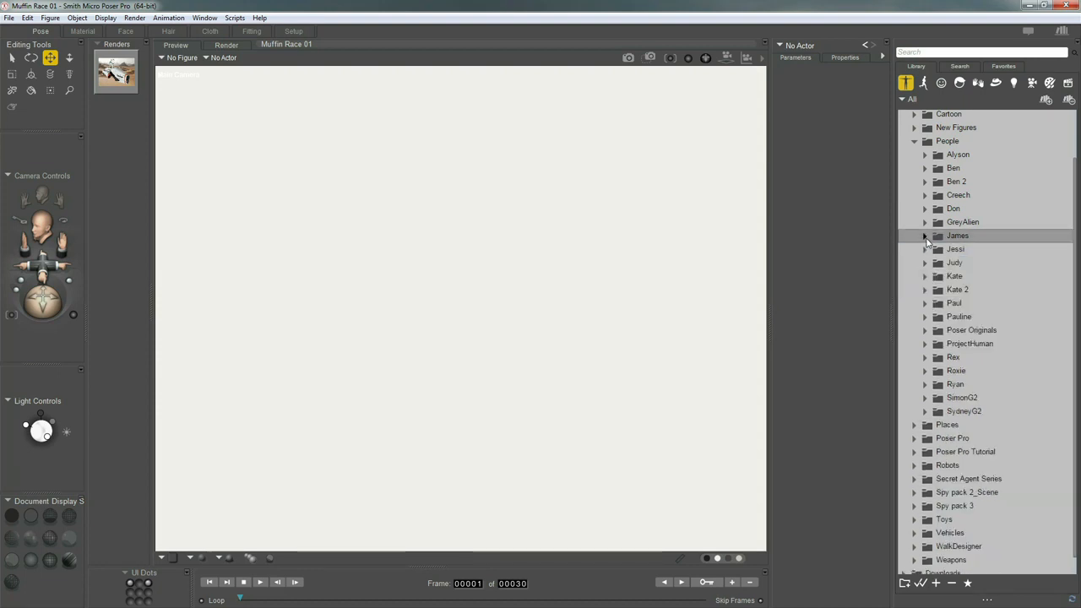
click(924, 290)
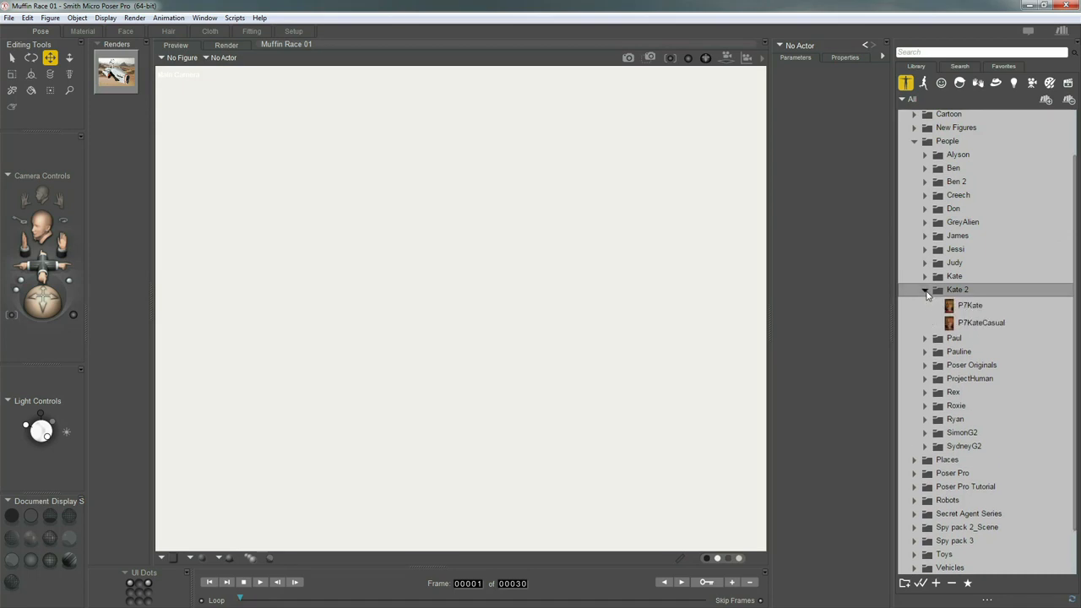
click(958, 323)
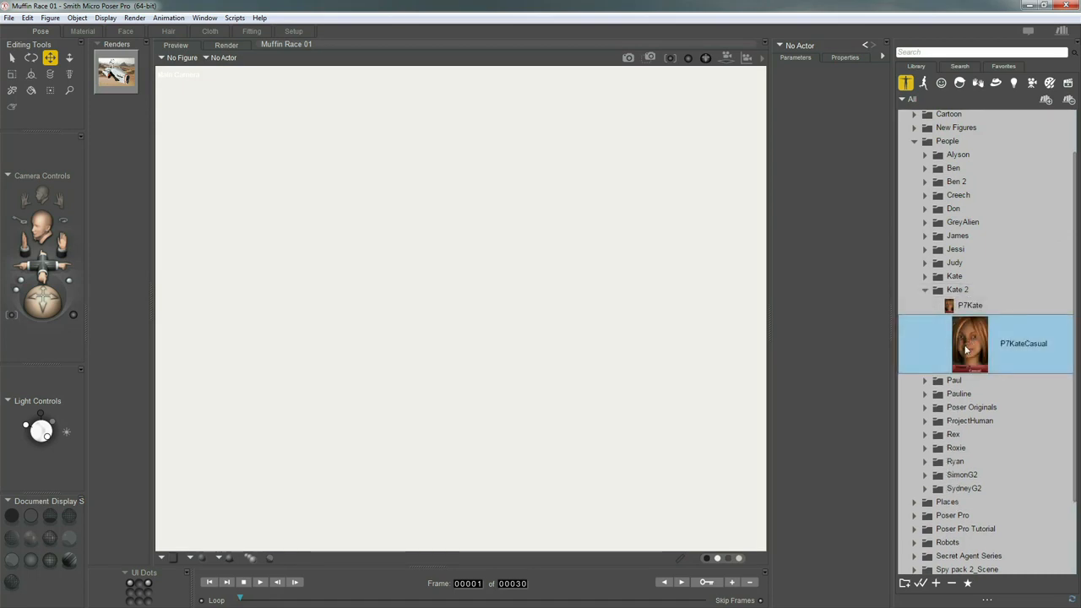
click(925, 290)
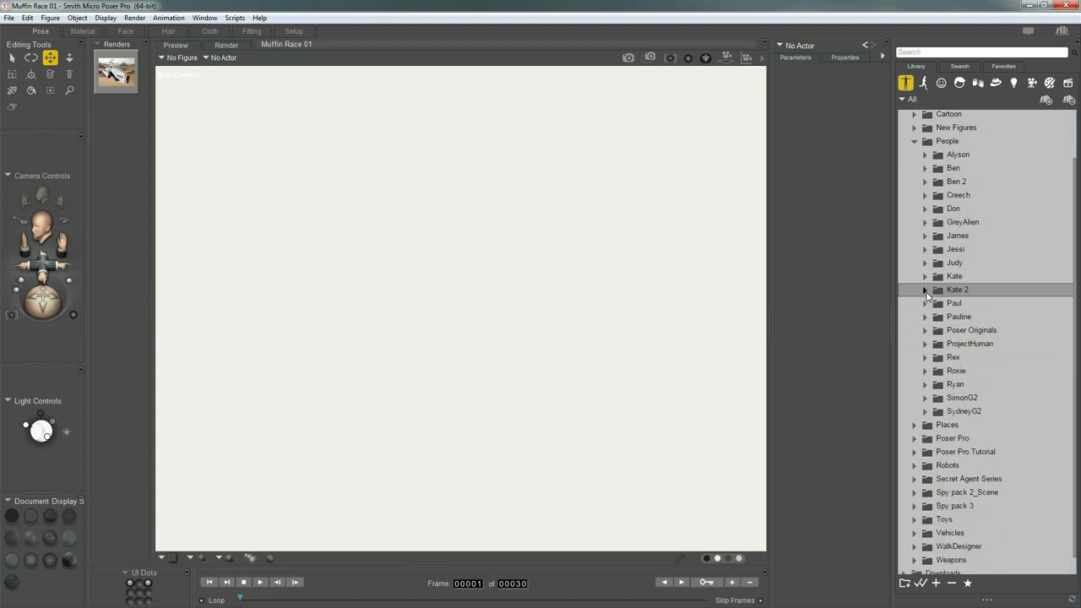
Preview the Rex, Rex Casual and Paul figures in their respective People folders
click(926, 358)
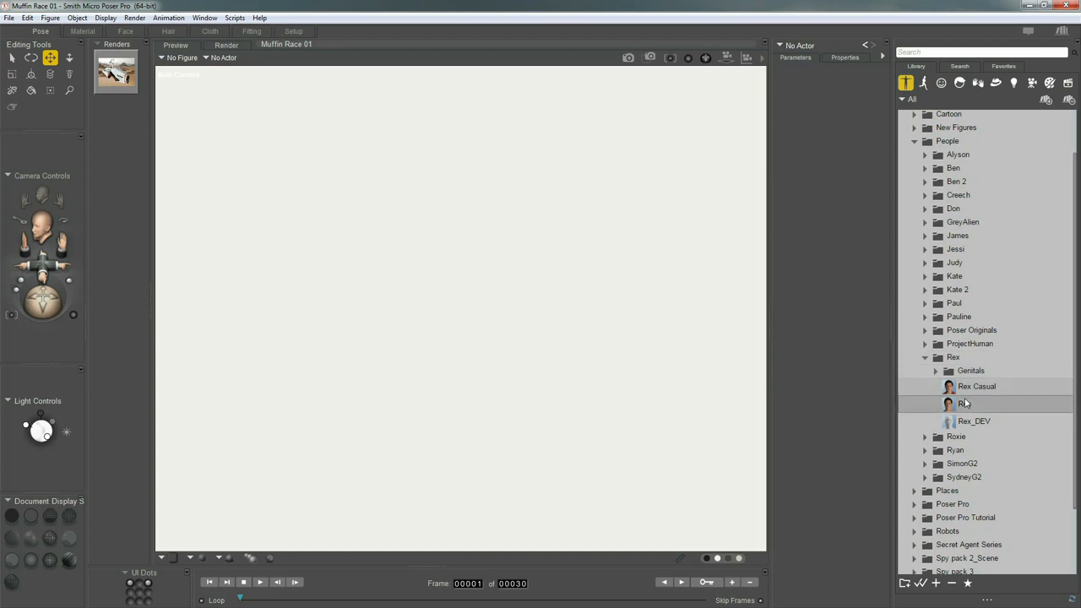
click(964, 403)
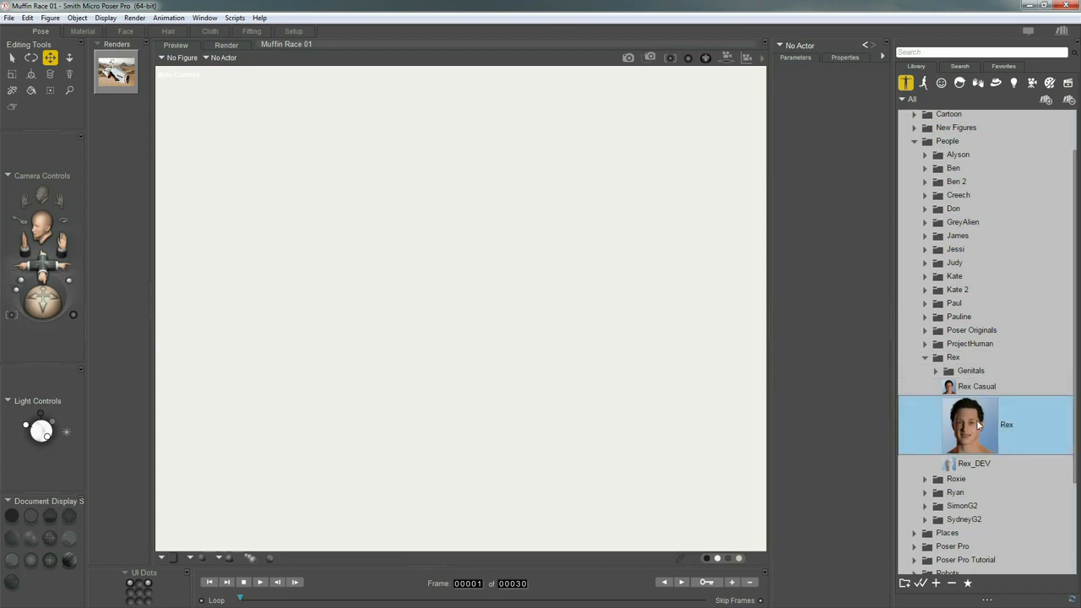
click(978, 386)
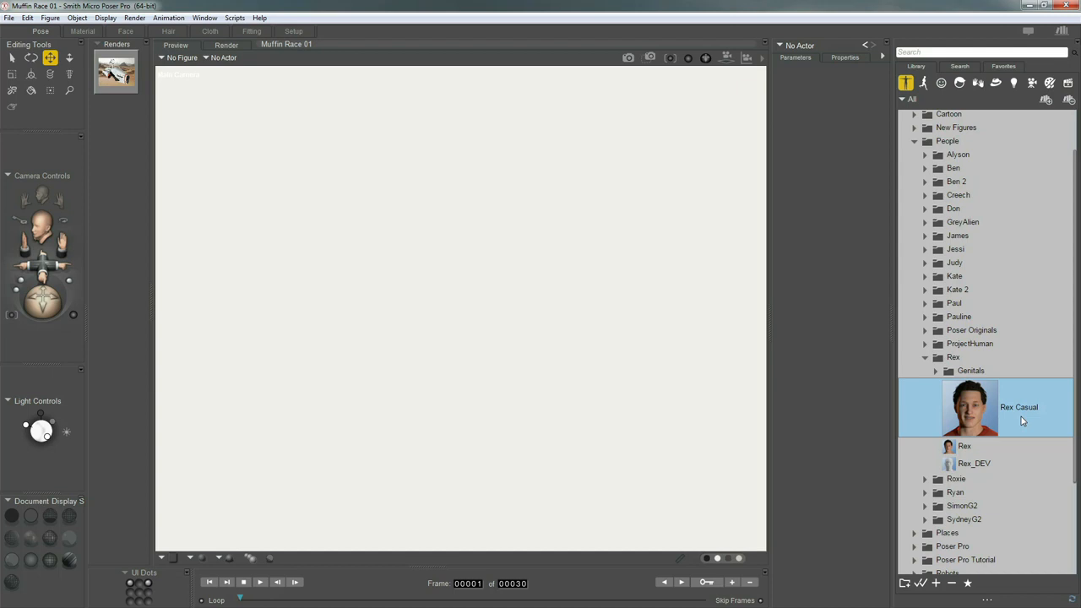
click(925, 359)
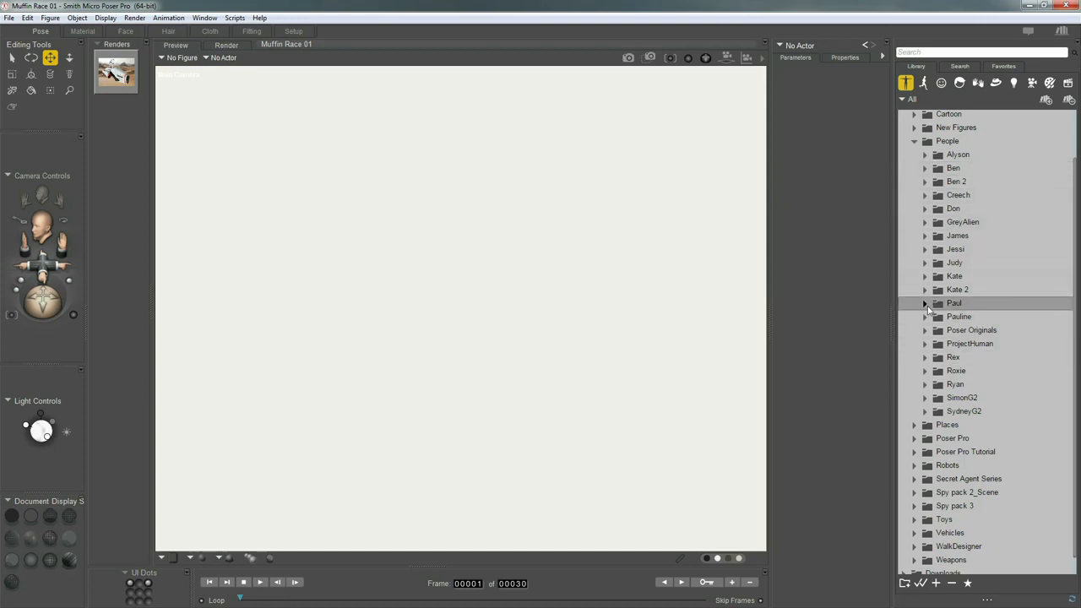
click(924, 305)
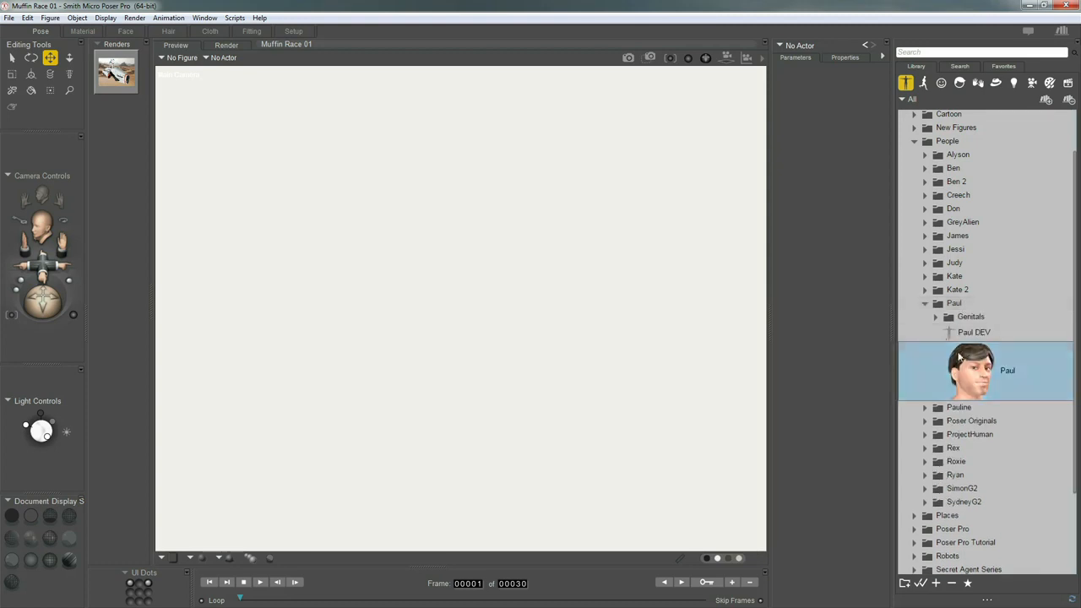
click(925, 303)
Load the Pauline figure from the Pauline folder into the empty scene
click(924, 317)
mouse_move(962, 338)
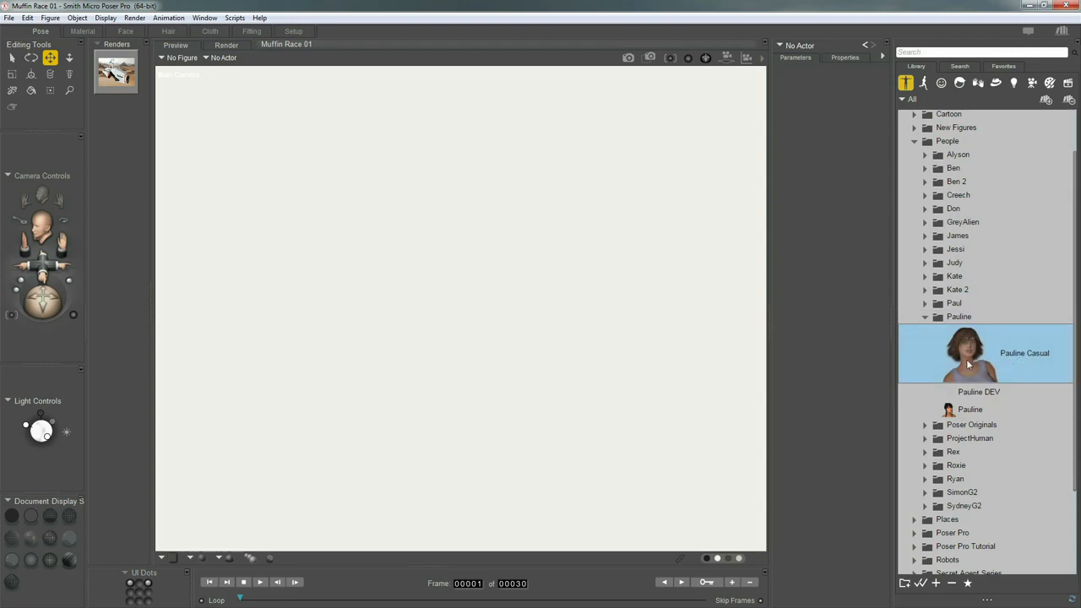
mouse_move(970, 387)
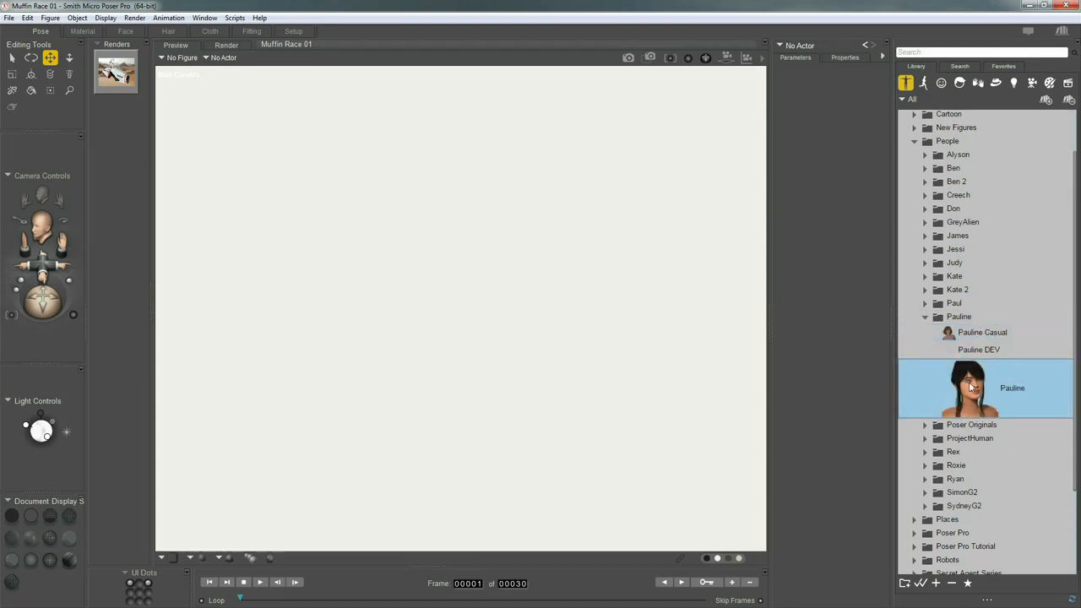
scroll(970, 387, down, 2)
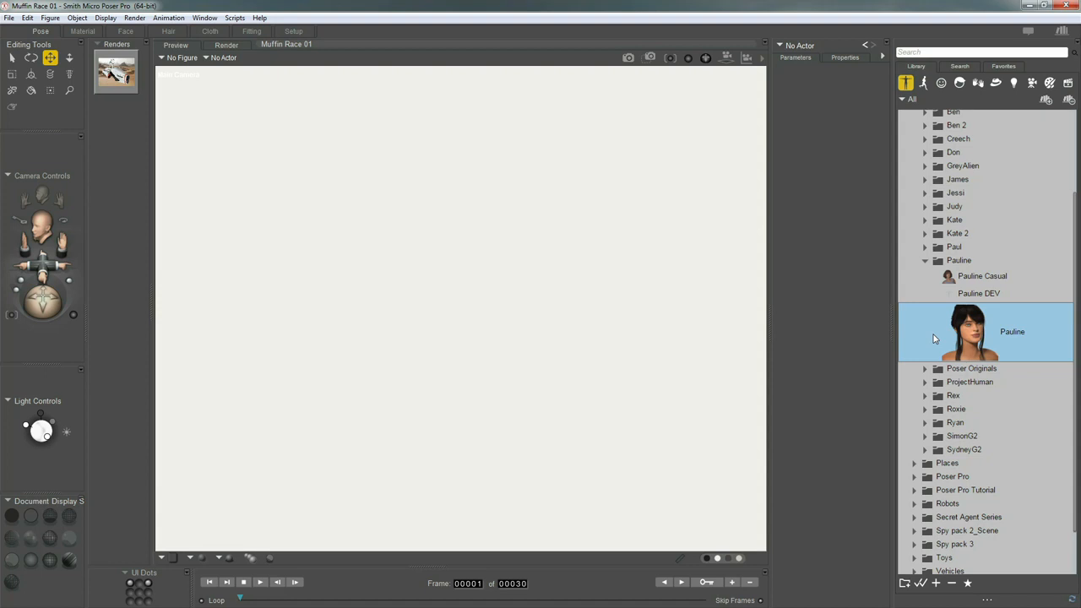
double_click(933, 335)
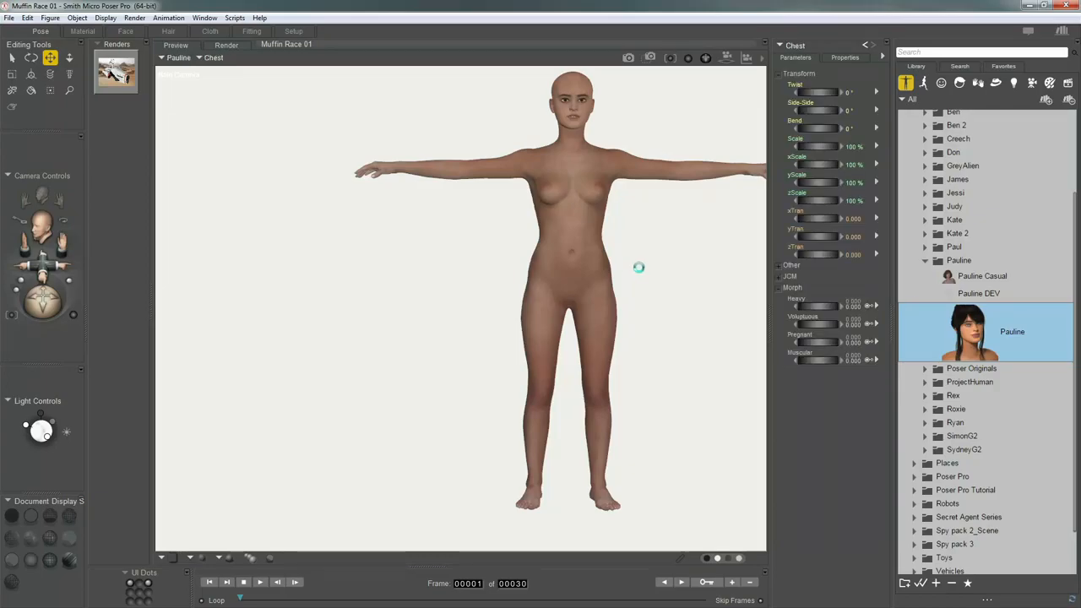
mouse_move(640, 237)
mouse_down()
mouse_move(545, 303)
mouse_move(639, 237)
mouse_up()
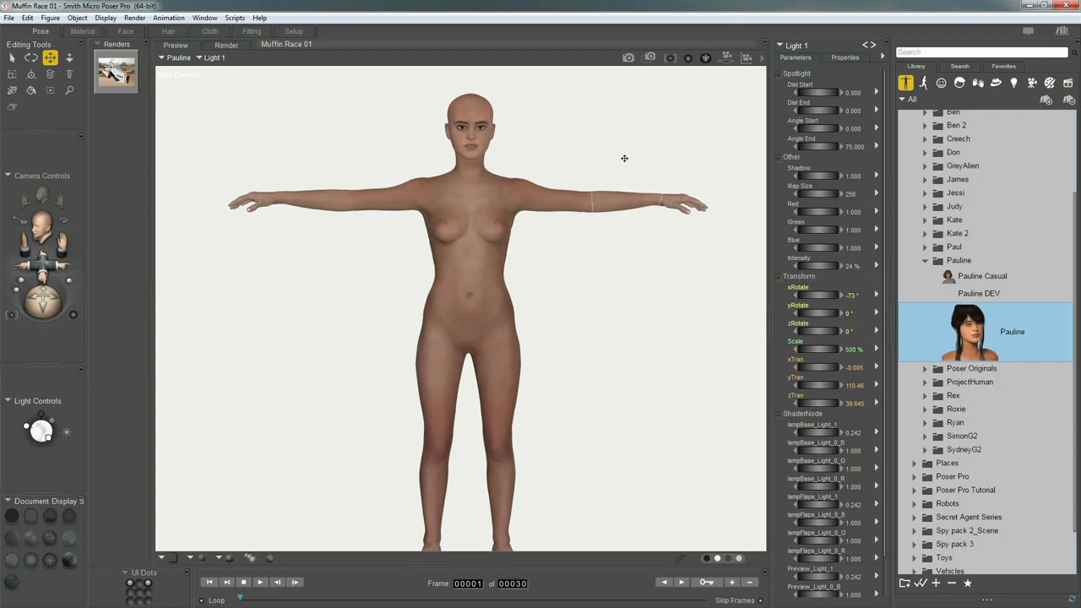
Load Pauline Business Camisole SR1 from the Pauline clothing folder of the props library into the scene
click(994, 87)
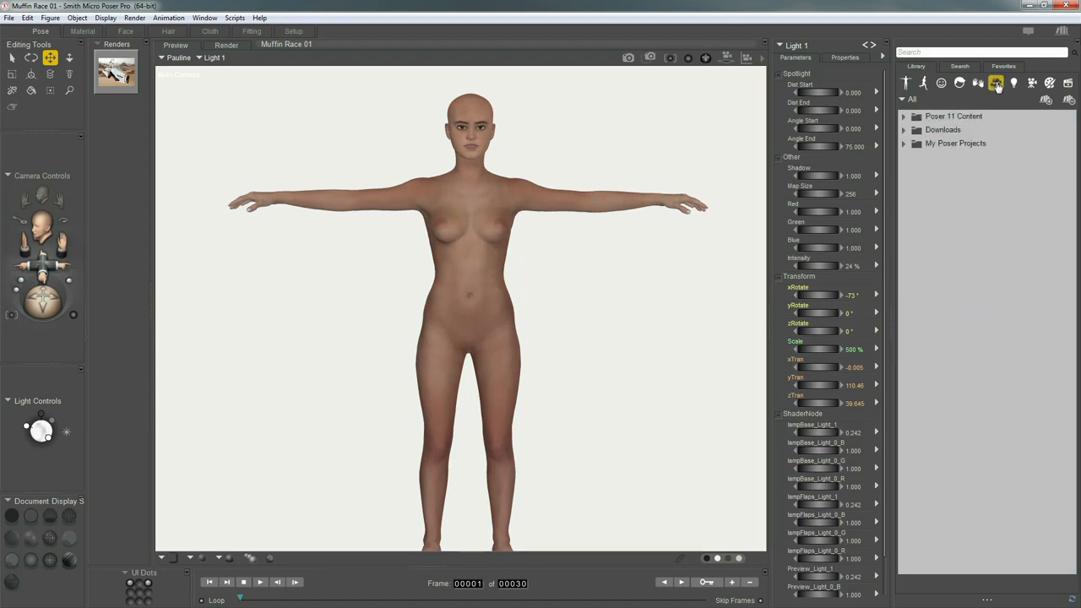
click(934, 118)
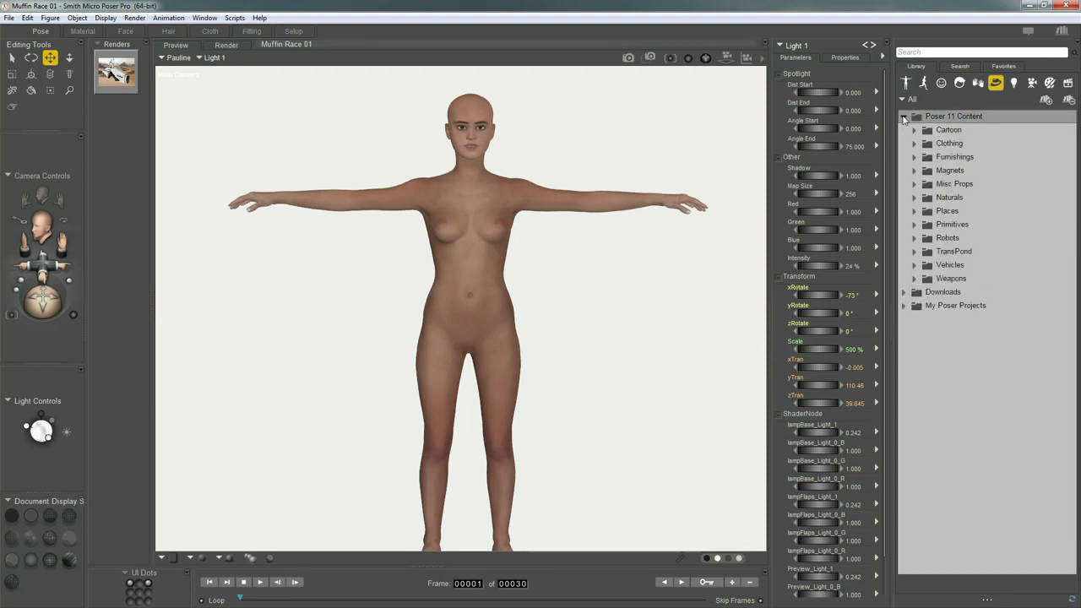
click(914, 145)
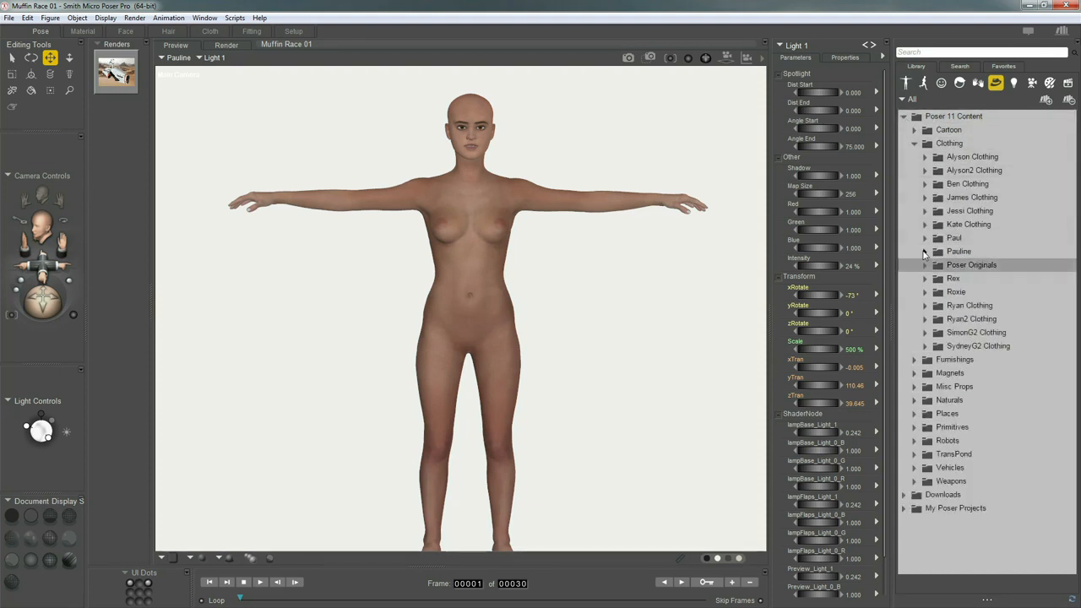
click(923, 251)
scroll(938, 245, down, 3)
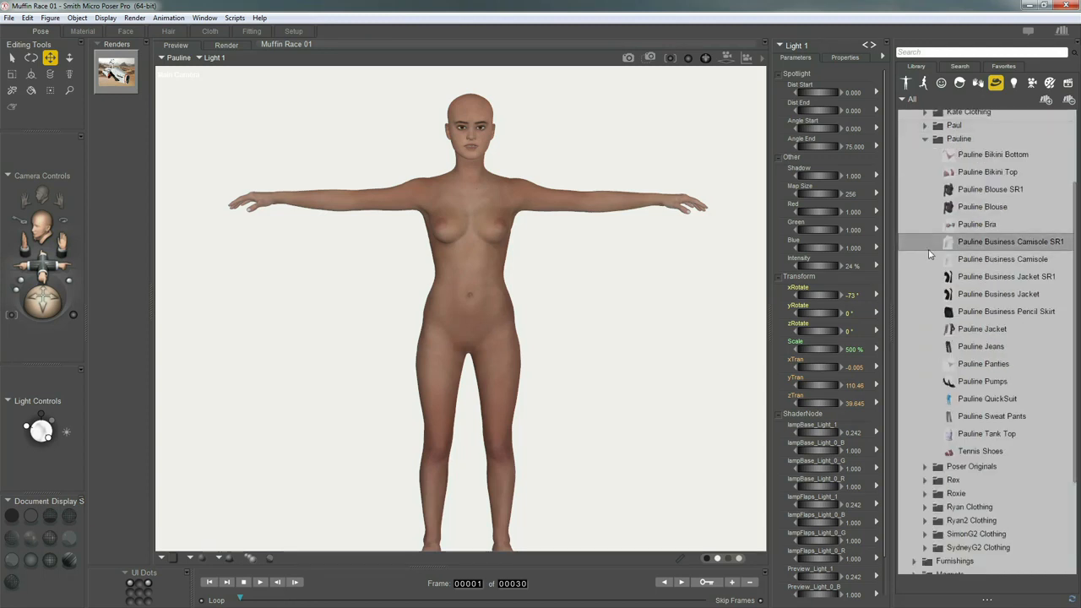
click(975, 242)
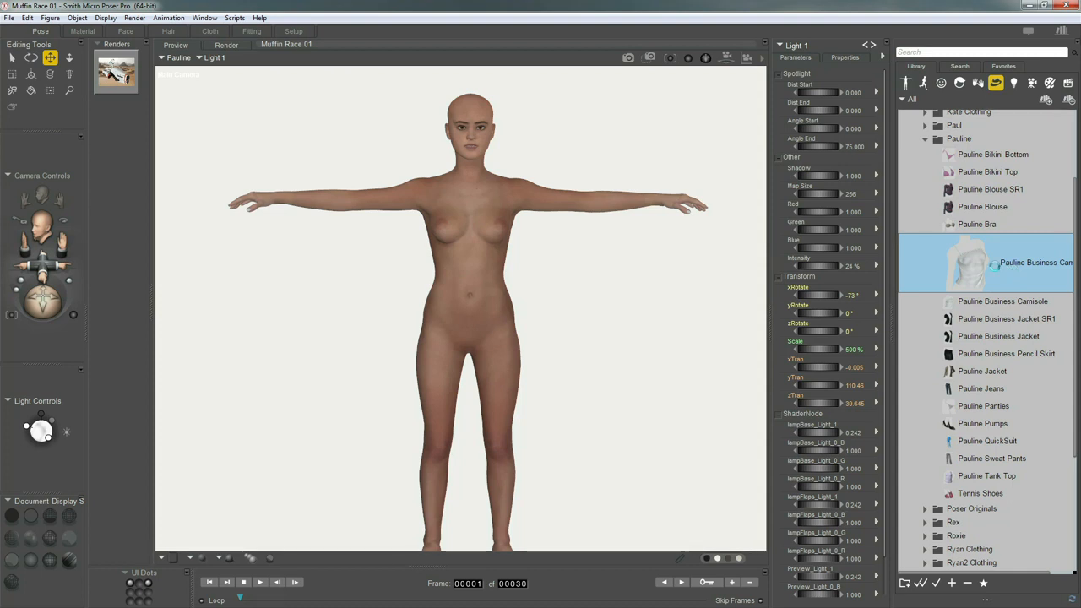
double_click(995, 265)
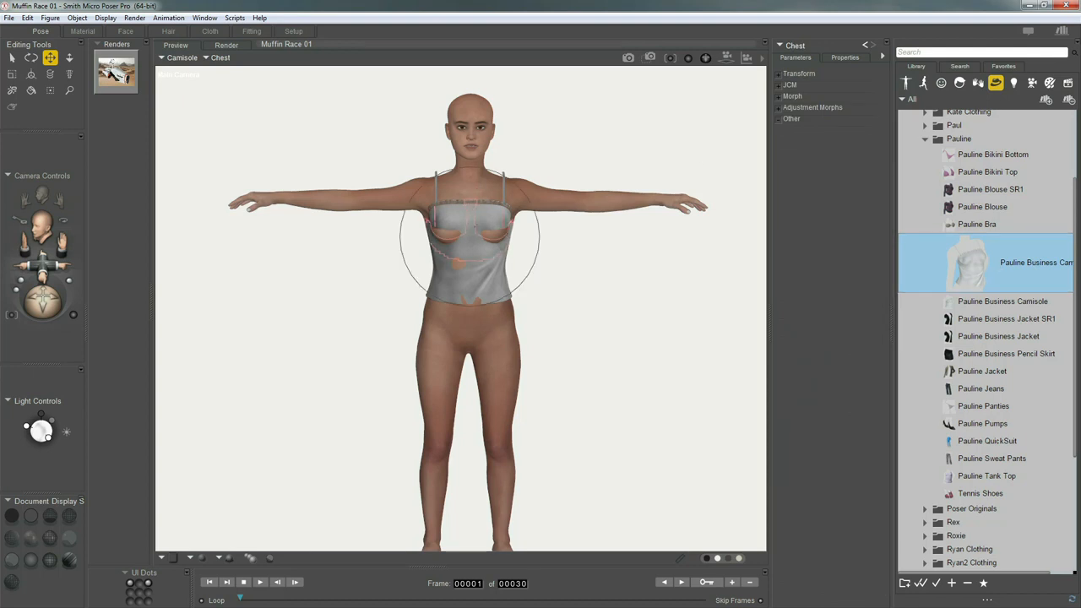
Try rotating Pauline's abdomen to test whether the camisole follows the body, and undo the rotation
click(458, 263)
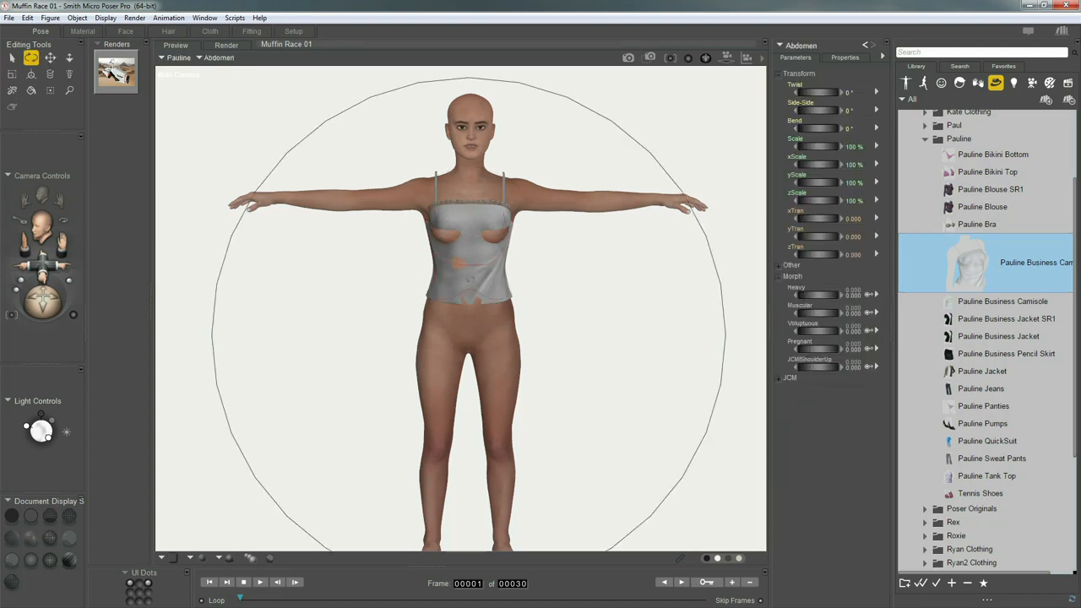
mouse_move(511, 277)
mouse_down()
mouse_move(538, 286)
mouse_move(519, 273)
mouse_up()
key(ctrl+z)
Conform the camisole to the Pauline figure and test the fit by moving her abdomen, undoing the test move
click(456, 212)
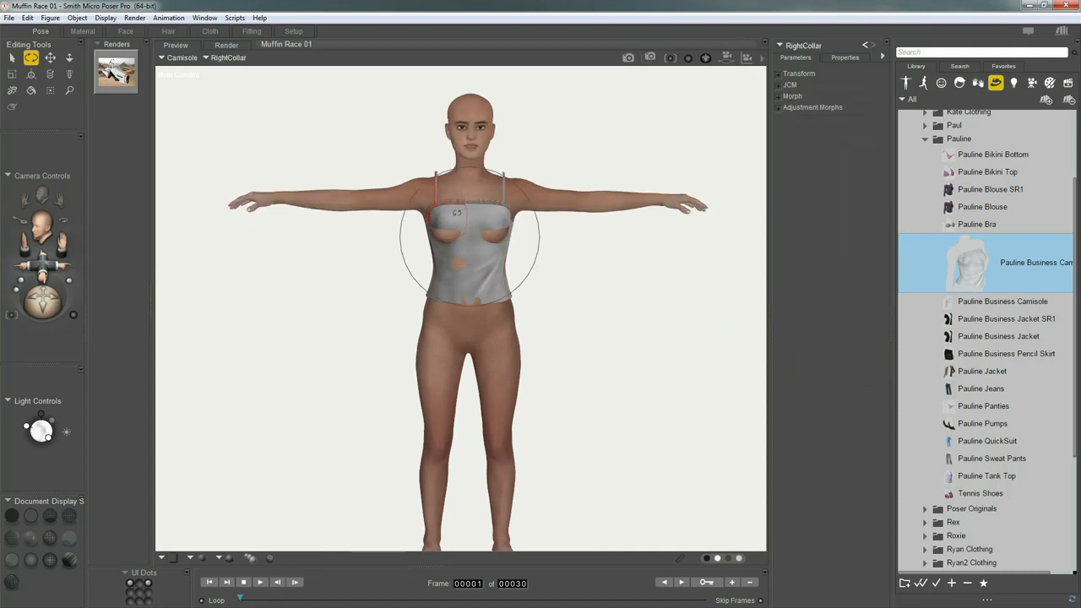
click(50, 18)
click(78, 73)
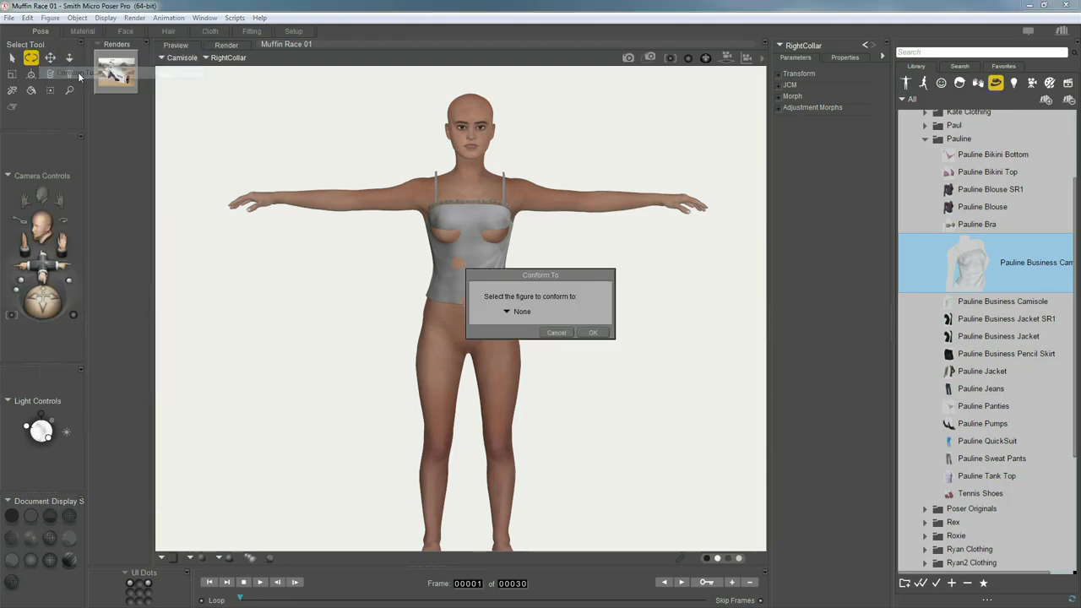
click(507, 312)
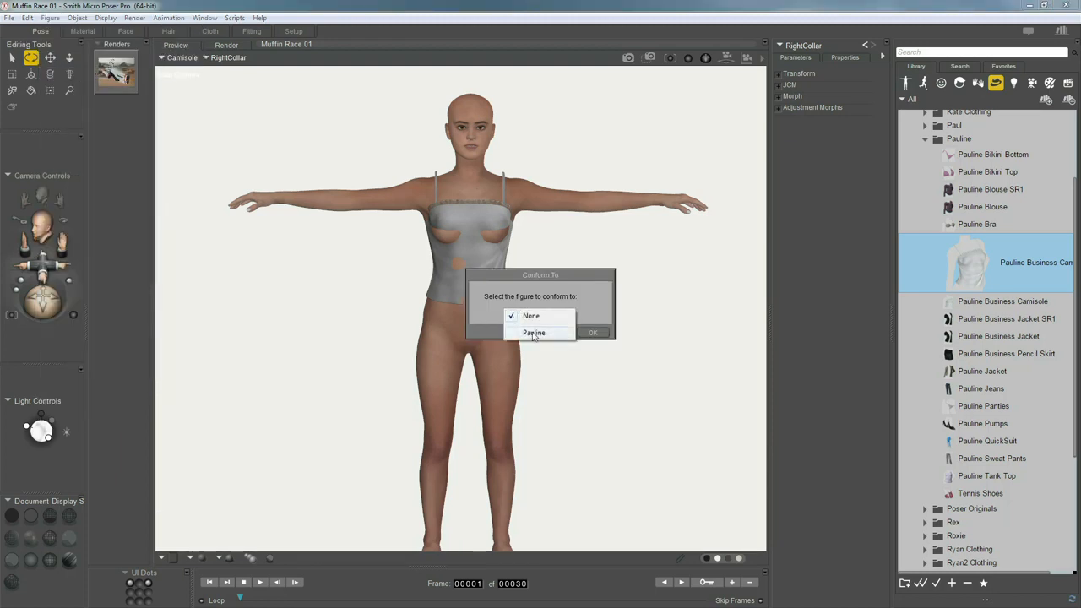
click(517, 330)
click(594, 333)
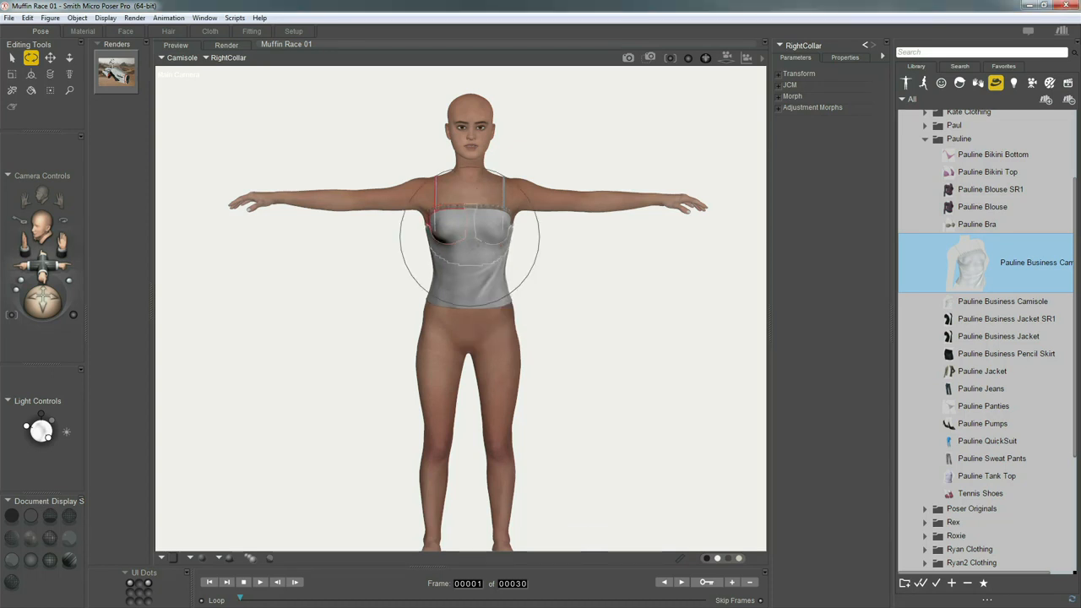
drag(480, 266, 420, 245)
key(ctrl+z)
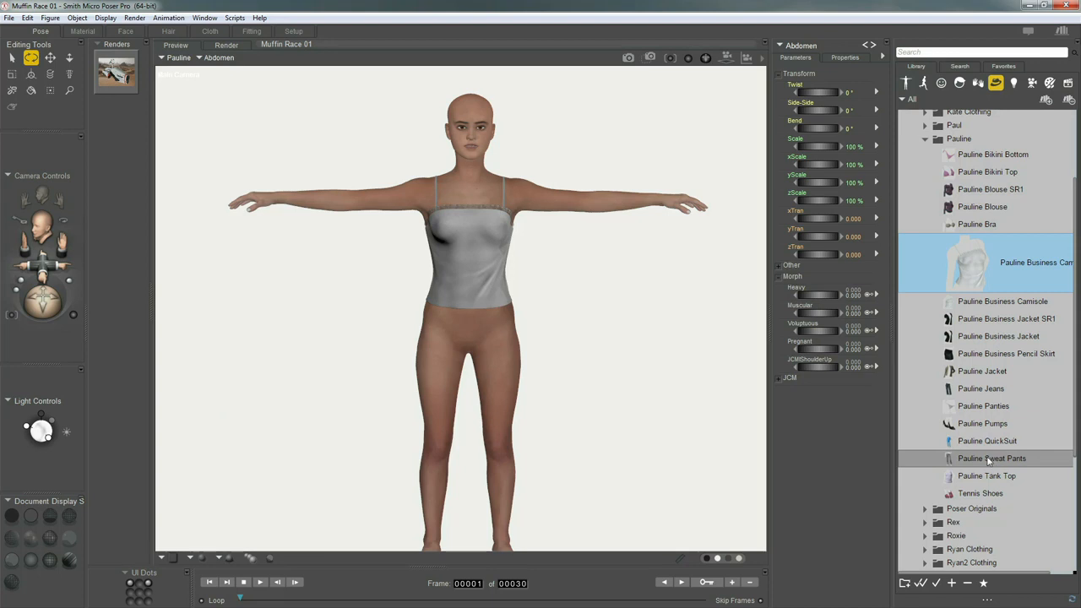
Load Pauline Sweat Pants and Tennis Shoes together from the Pauline clothing folder into the scene
click(988, 464)
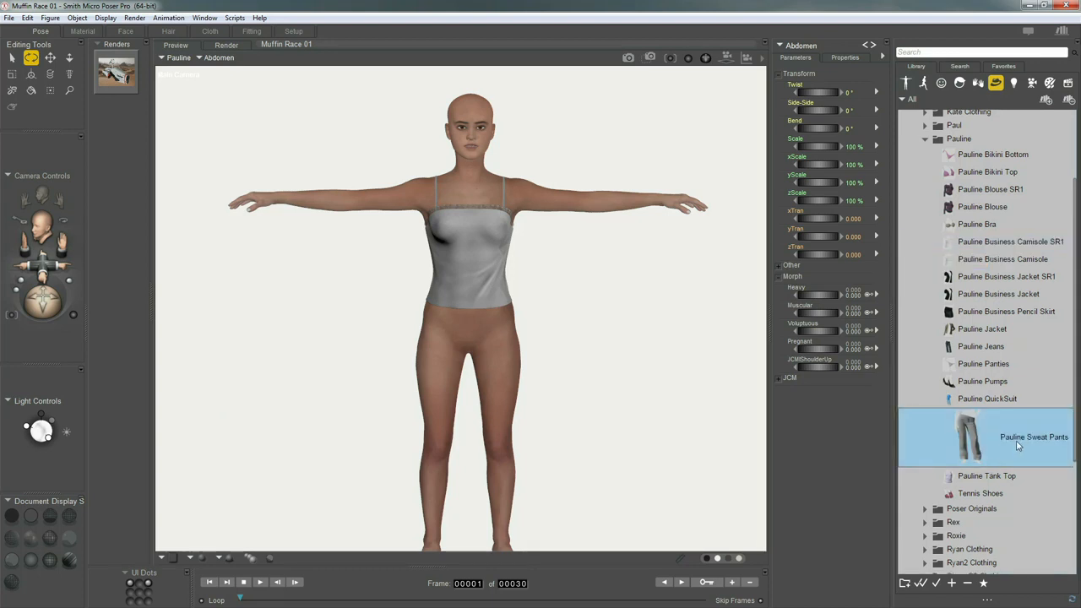
ctrl+click(979, 494)
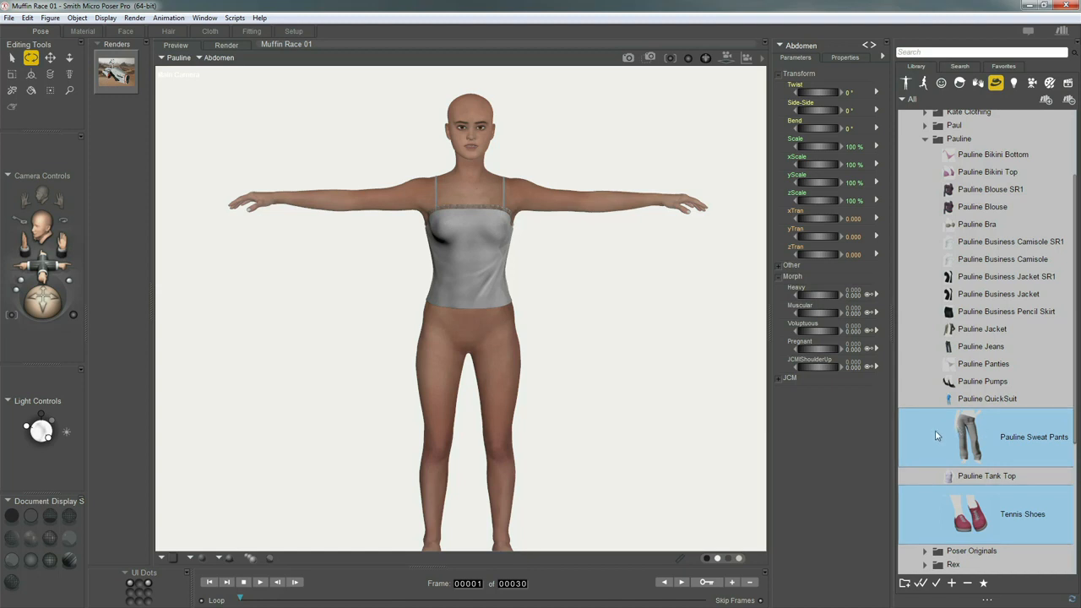
drag(986, 434, 567, 347)
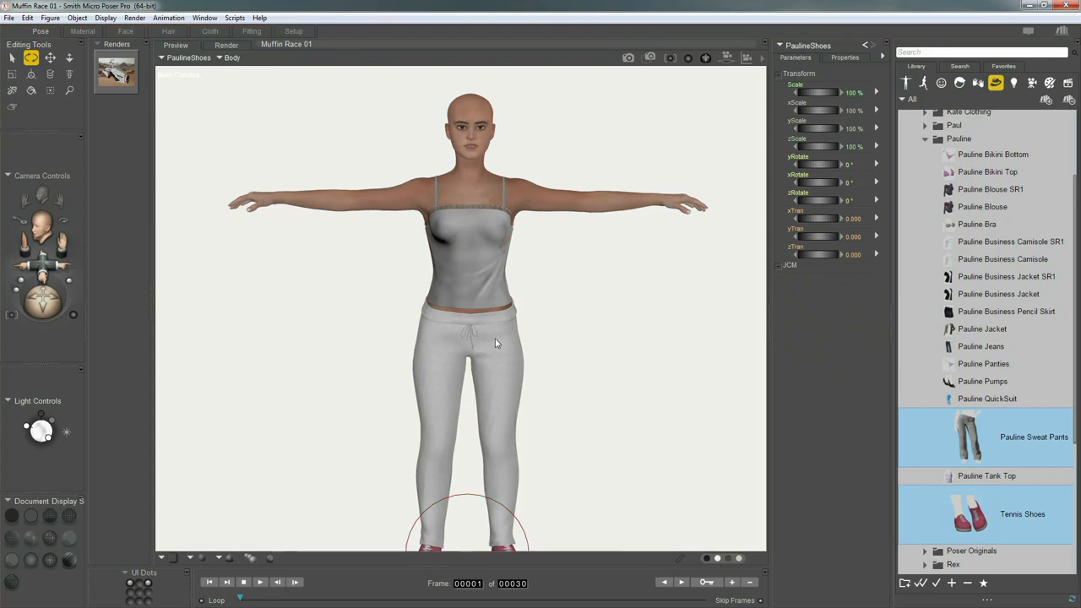
Try moving Pauline's hip to test whether the clothing follows the body, and undo the move
scroll(496, 343, down, 3)
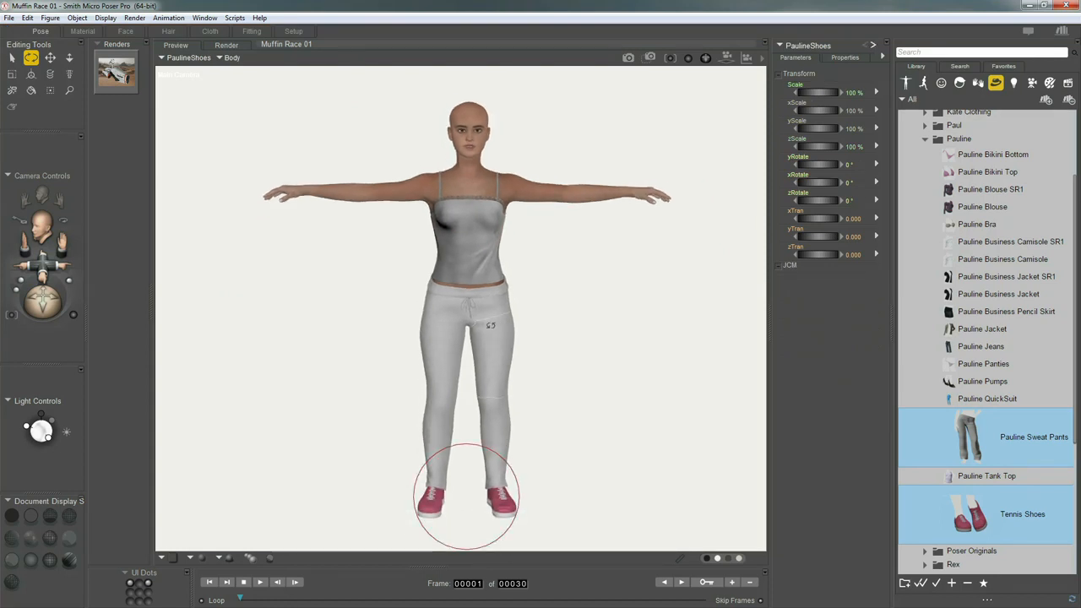
click(469, 303)
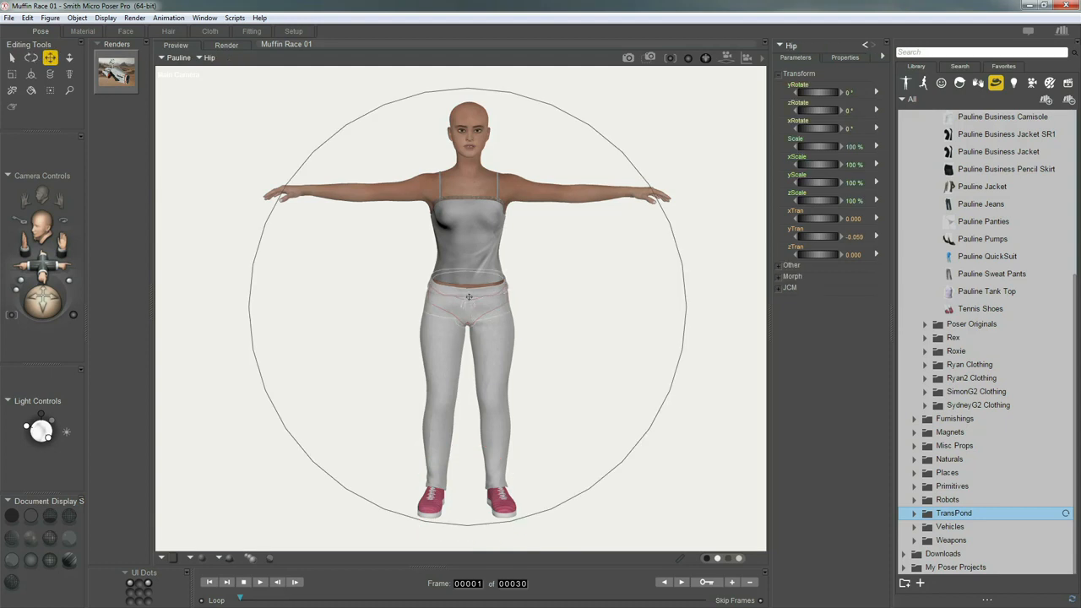
drag(468, 319, 465, 251)
key(ctrl+z)
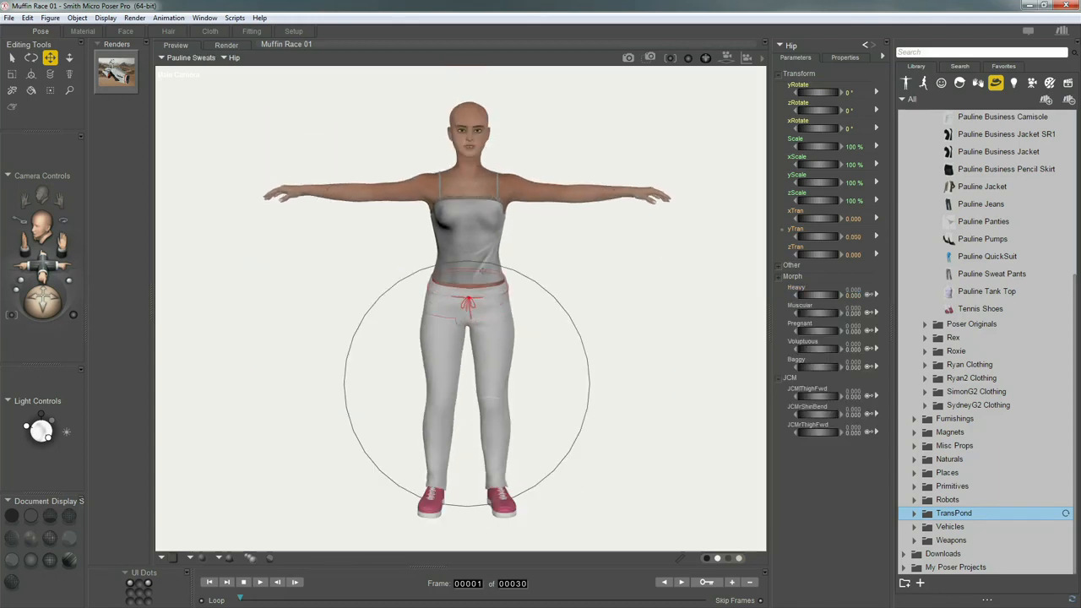
Load the Amy P11 conforming hair from the People > Pauline folder of the hair library onto Pauline
click(959, 85)
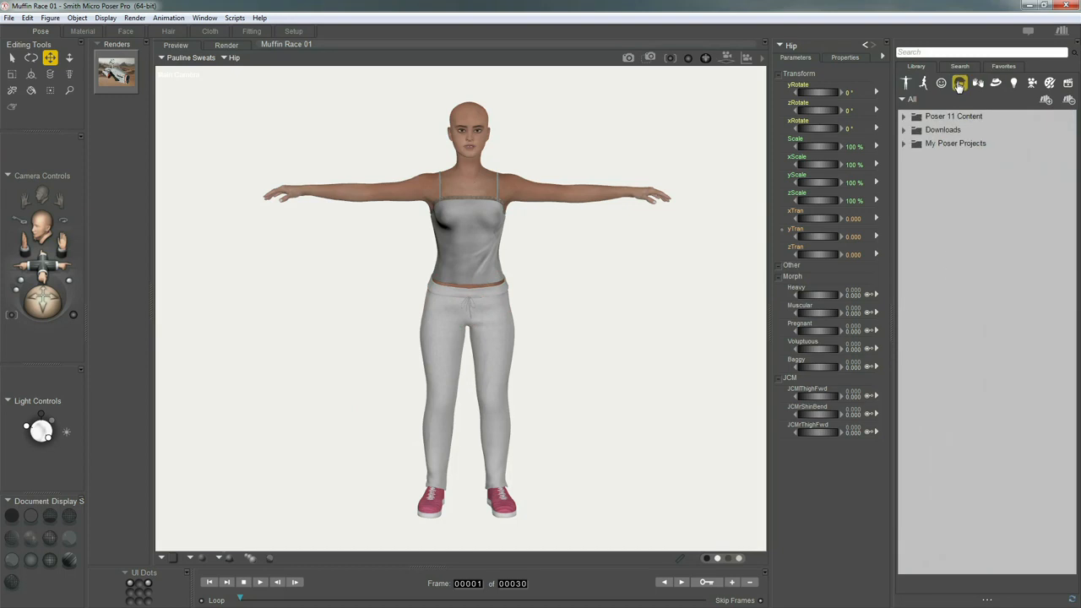
click(904, 117)
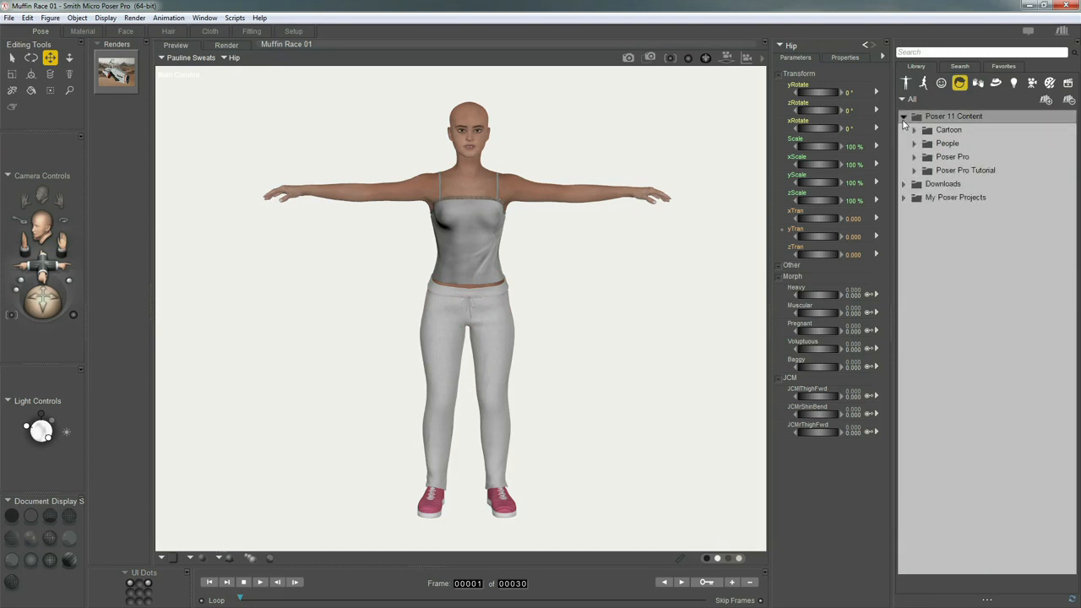
click(914, 144)
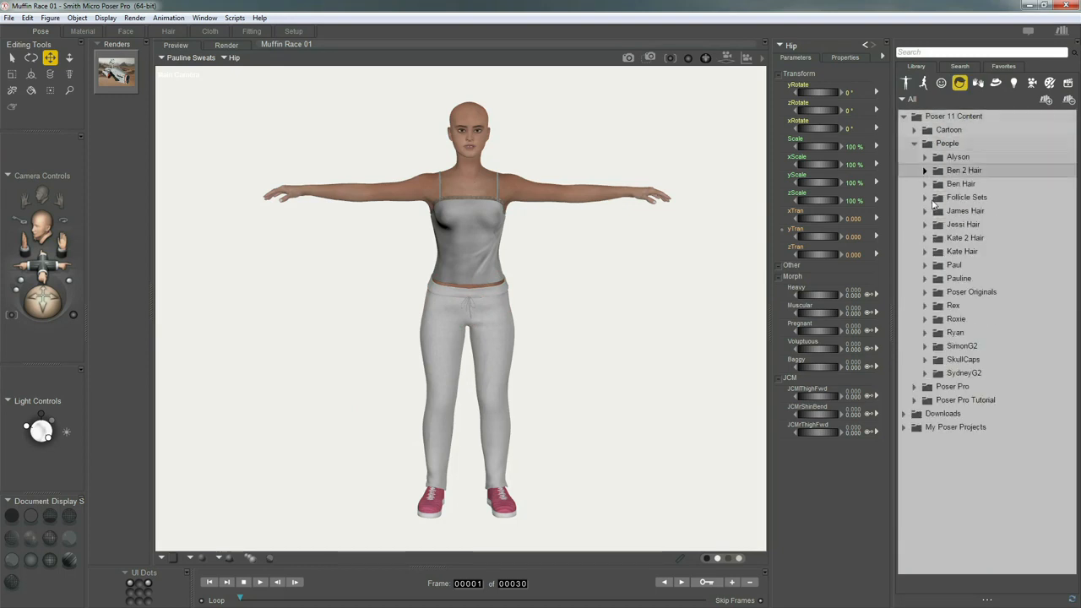
click(925, 279)
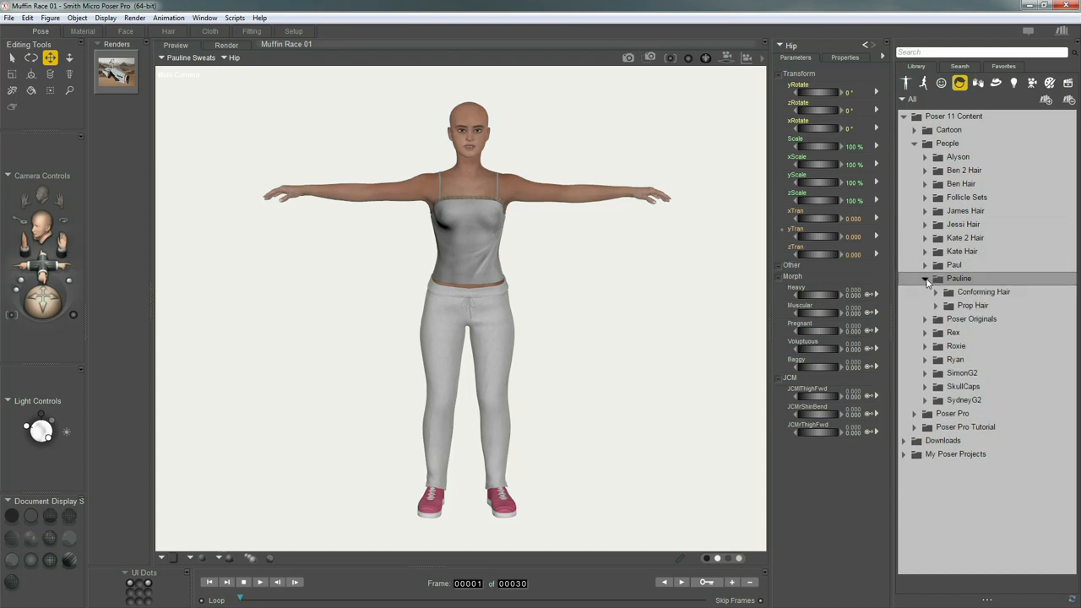
click(934, 293)
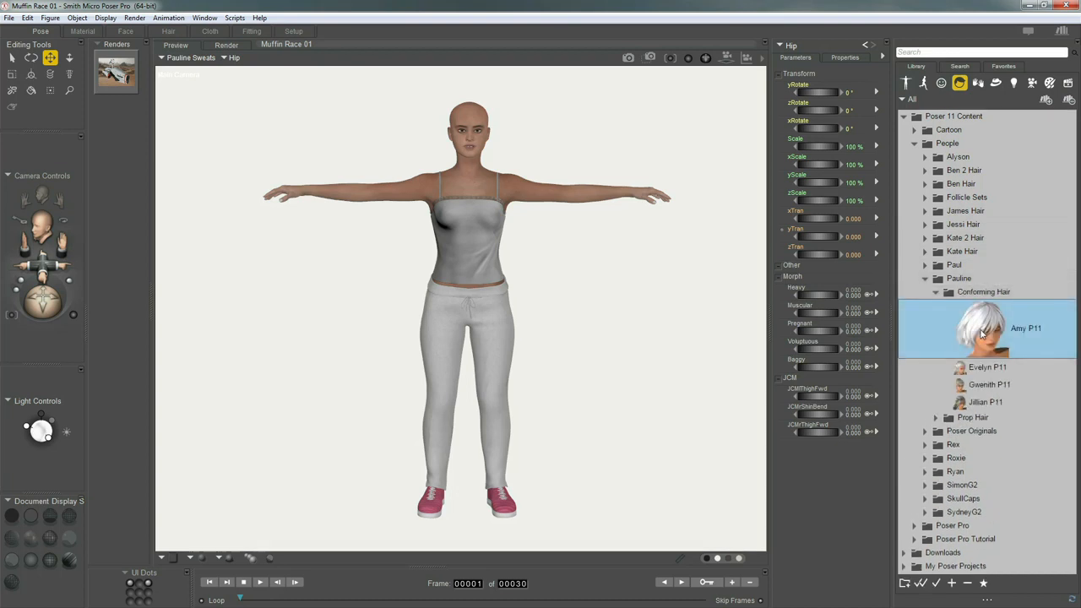
drag(859, 324, 475, 125)
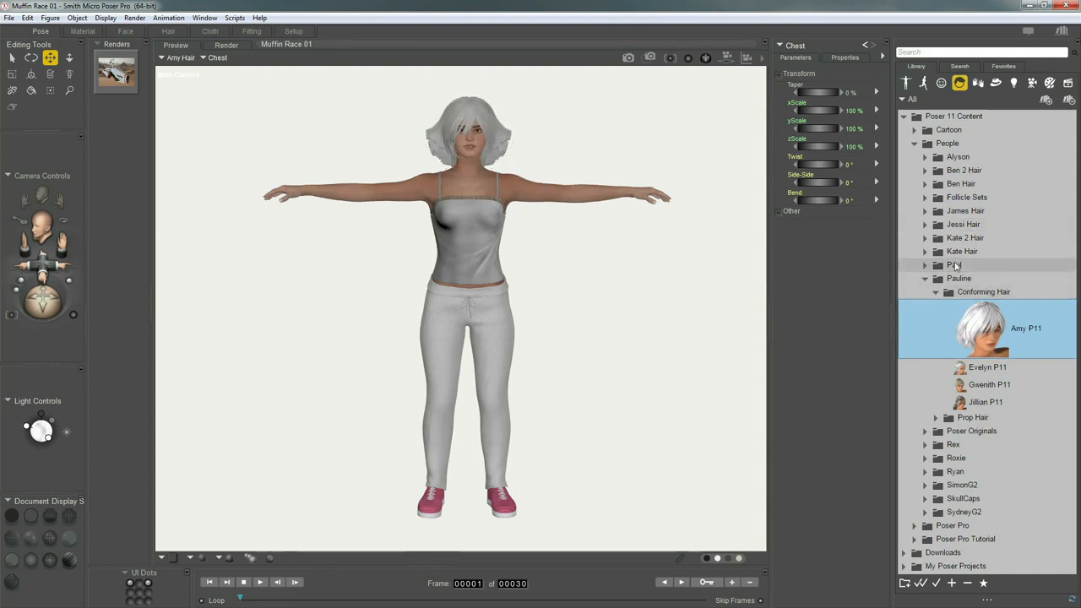
Open the Amy hair colours in the People > Pauline Hair folder of the materials library
click(549, 225)
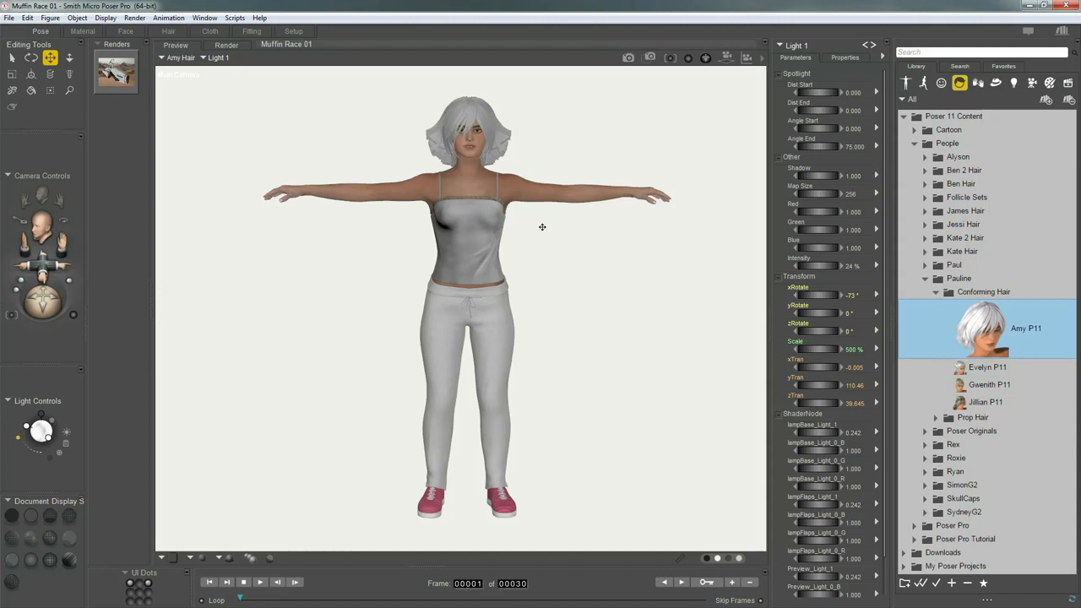
key(ctrl+equal)
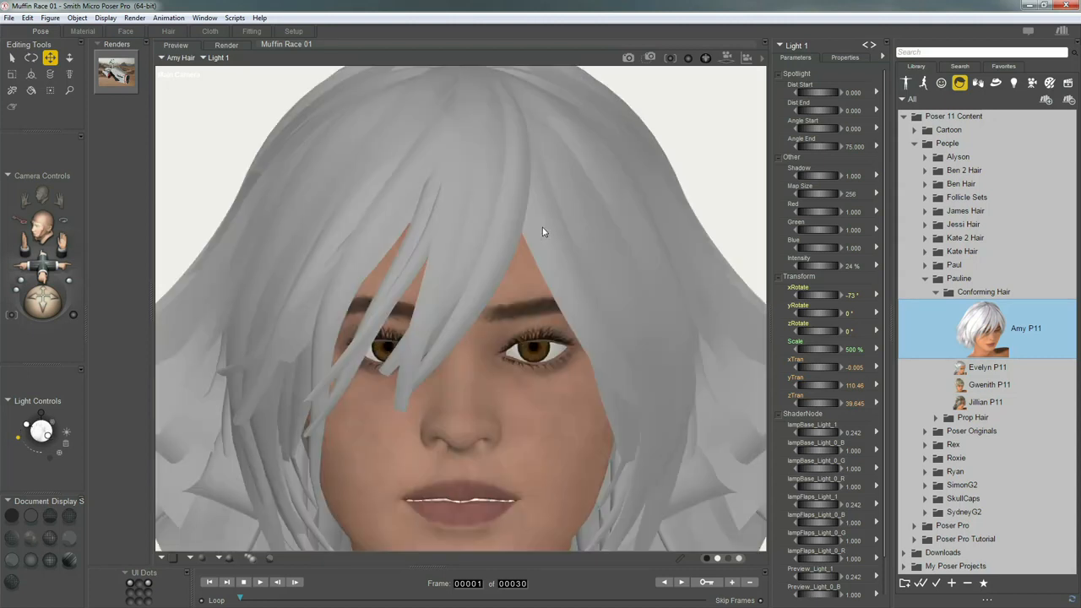
scroll(542, 227, down, 4)
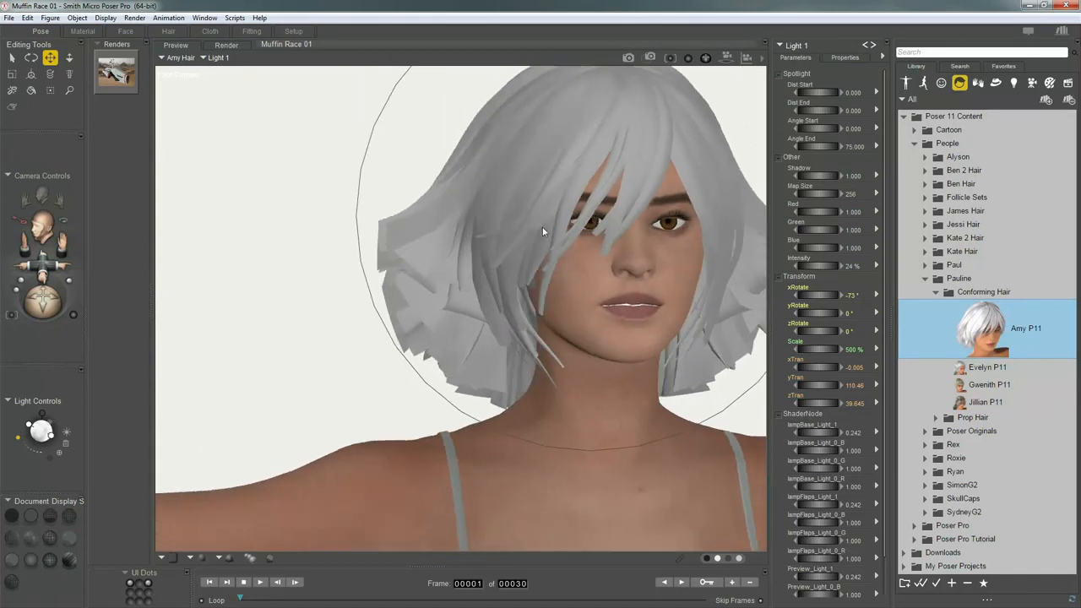
scroll(542, 227, down, 4)
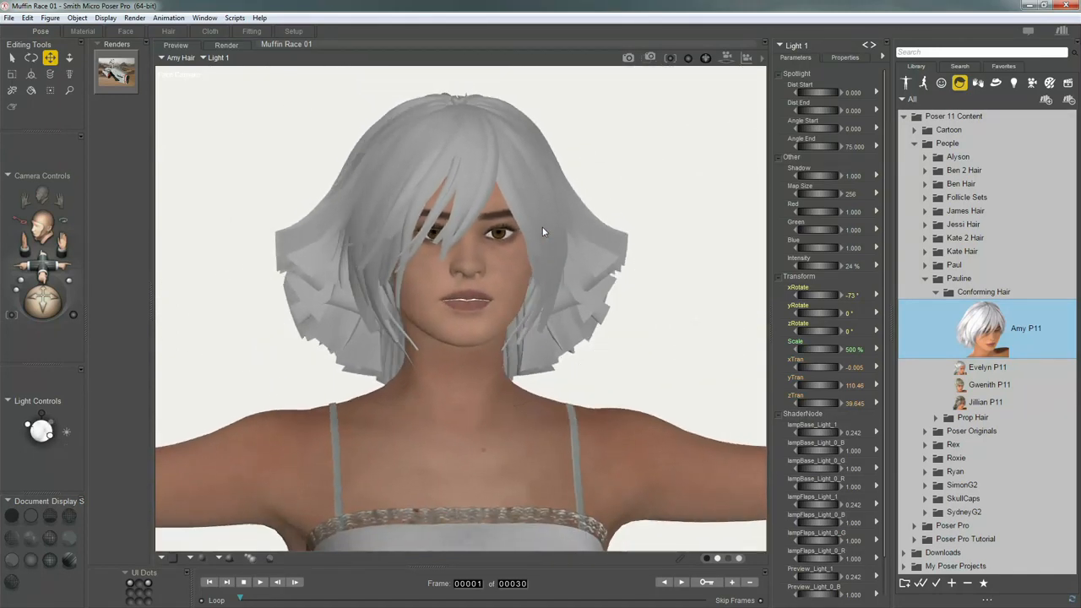
click(1049, 83)
click(905, 118)
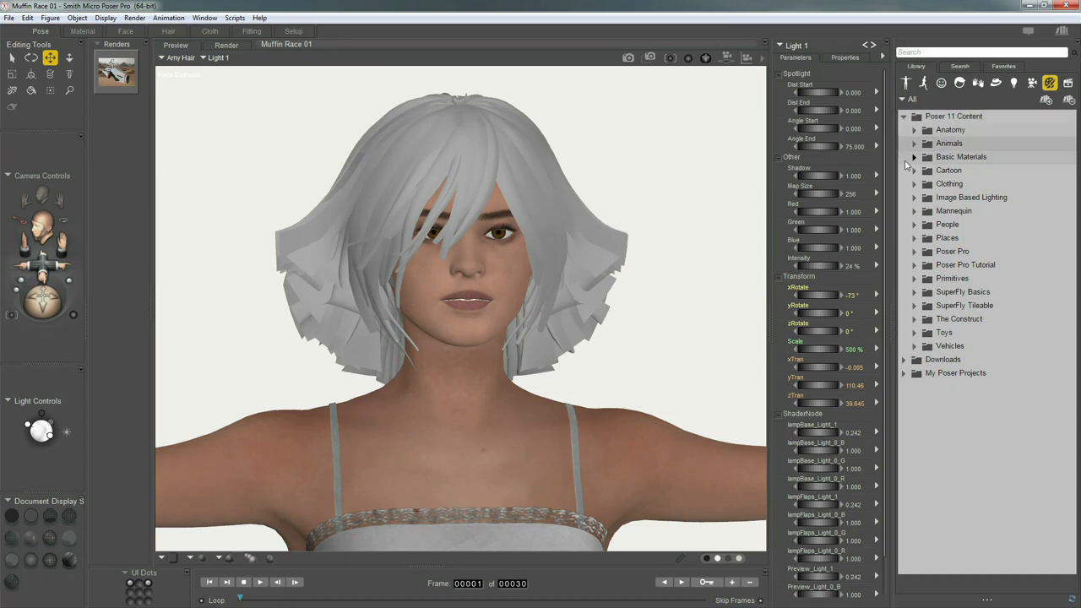
click(914, 225)
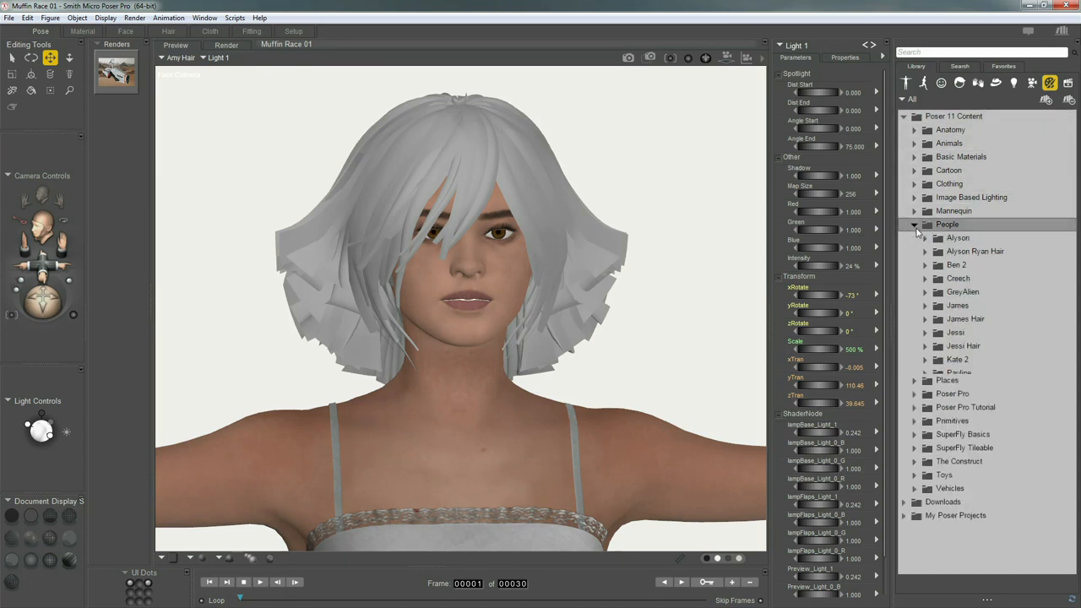
click(924, 386)
click(934, 402)
scroll(979, 363, down, 3)
scroll(979, 349, down, 2)
scroll(984, 347, up, 1)
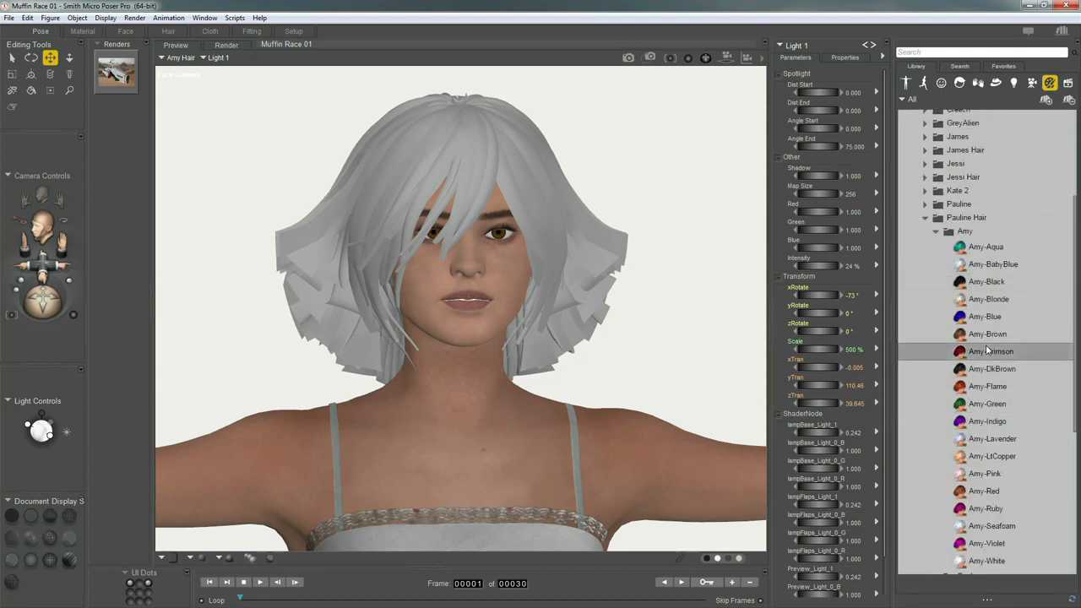
Try the Amy-Aqua material on Pauline's hair and replace it with Amy-Red
click(981, 256)
drag(981, 272, 586, 292)
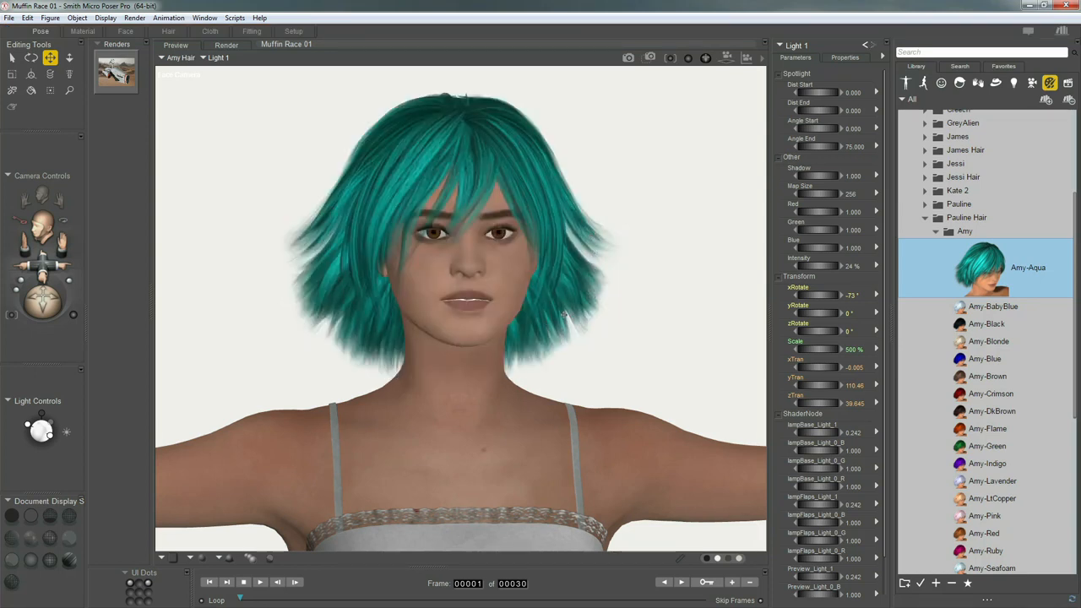
click(961, 431)
scroll(980, 406, down, 3)
click(982, 397)
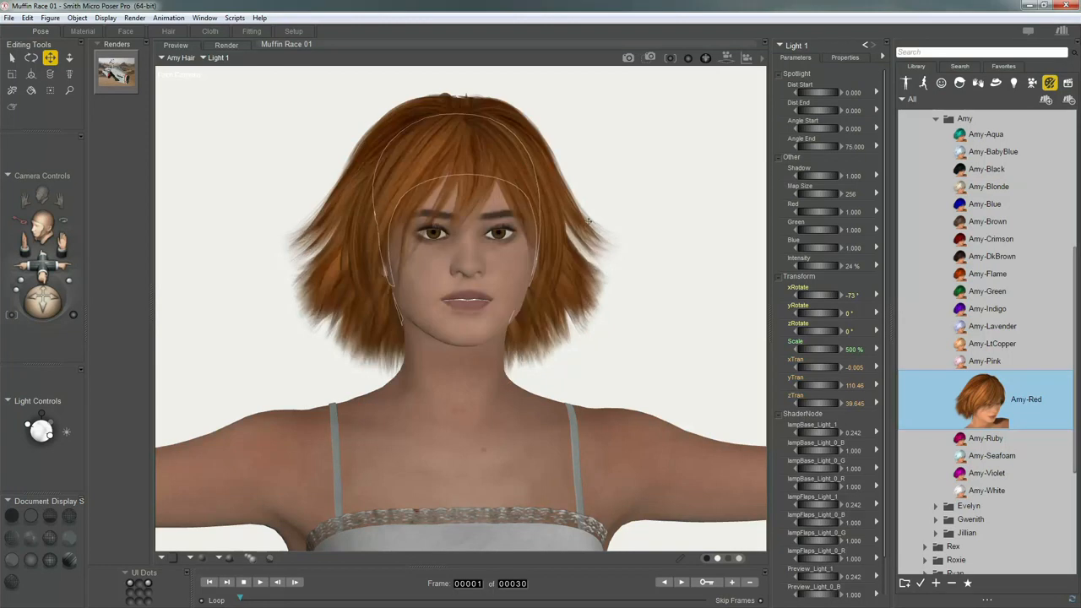
click(984, 204)
Apply the Eyes Green material from the Pauline materials folder to Pauline's eyes
scroll(971, 211, up, 3)
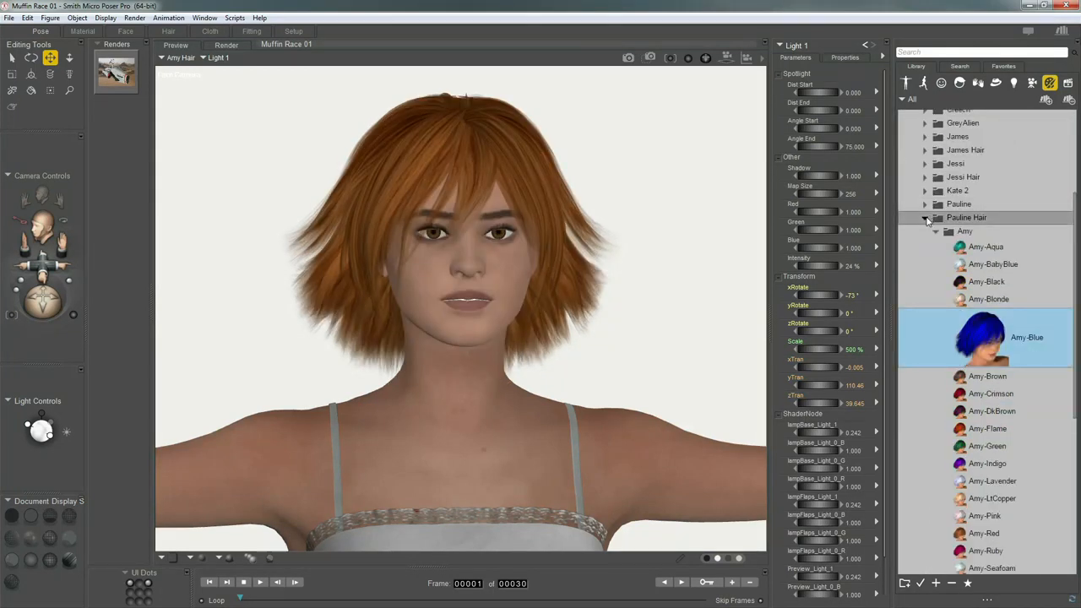
click(928, 221)
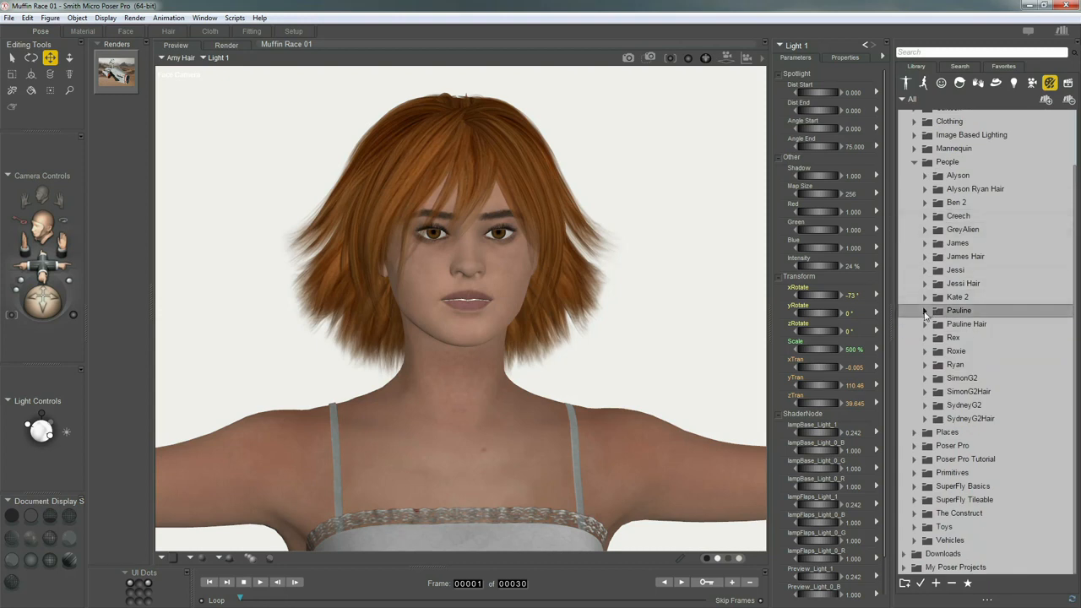
click(924, 311)
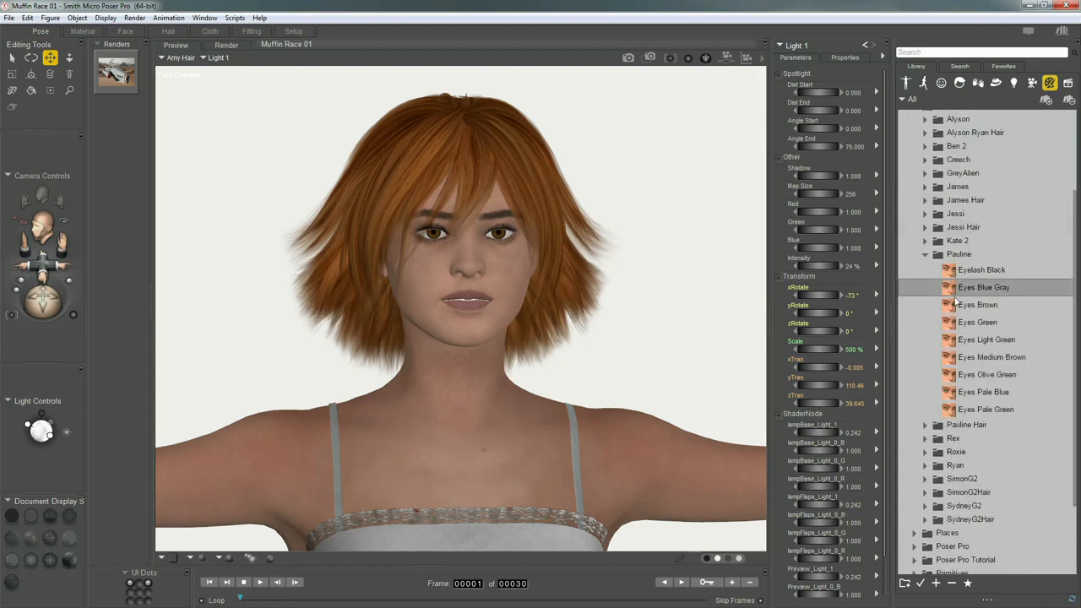
click(989, 325)
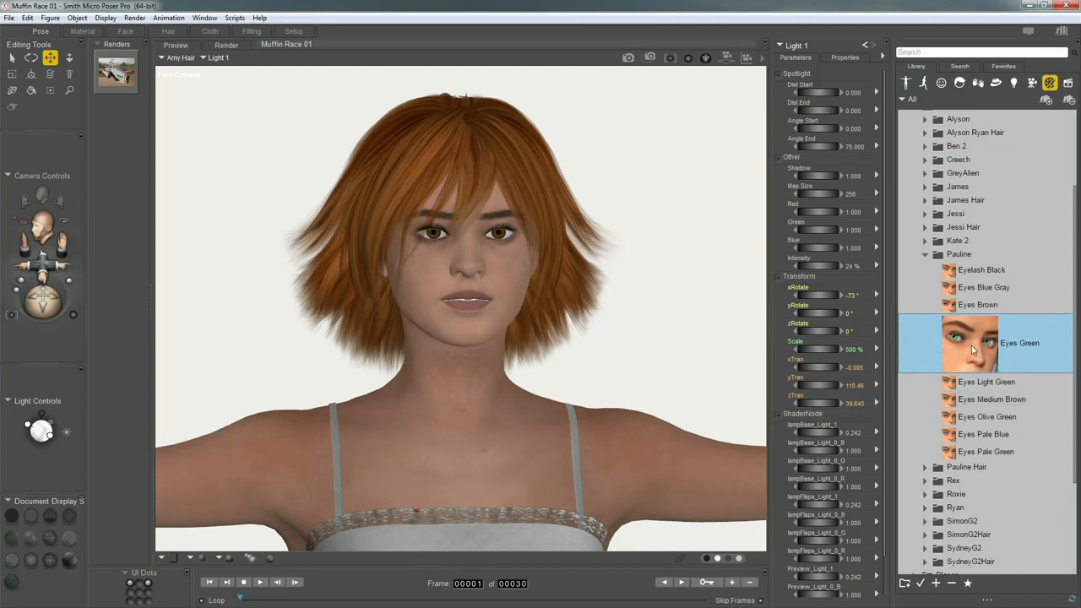
drag(968, 345, 451, 276)
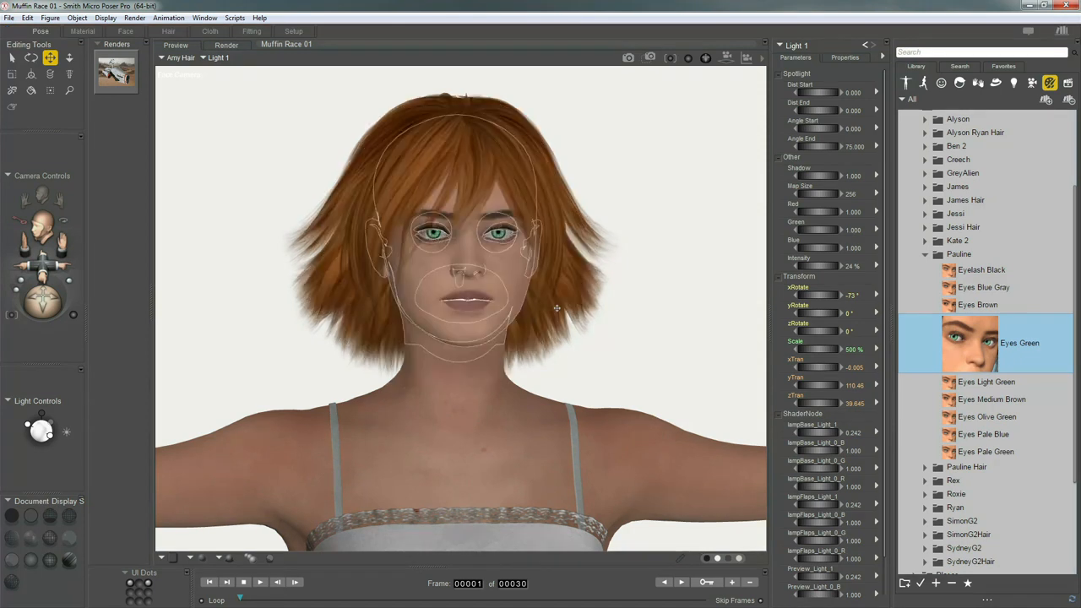
Return to the full-body view with Pauline's abdomen selected, and collapse the Pauline materials folder
click(610, 298)
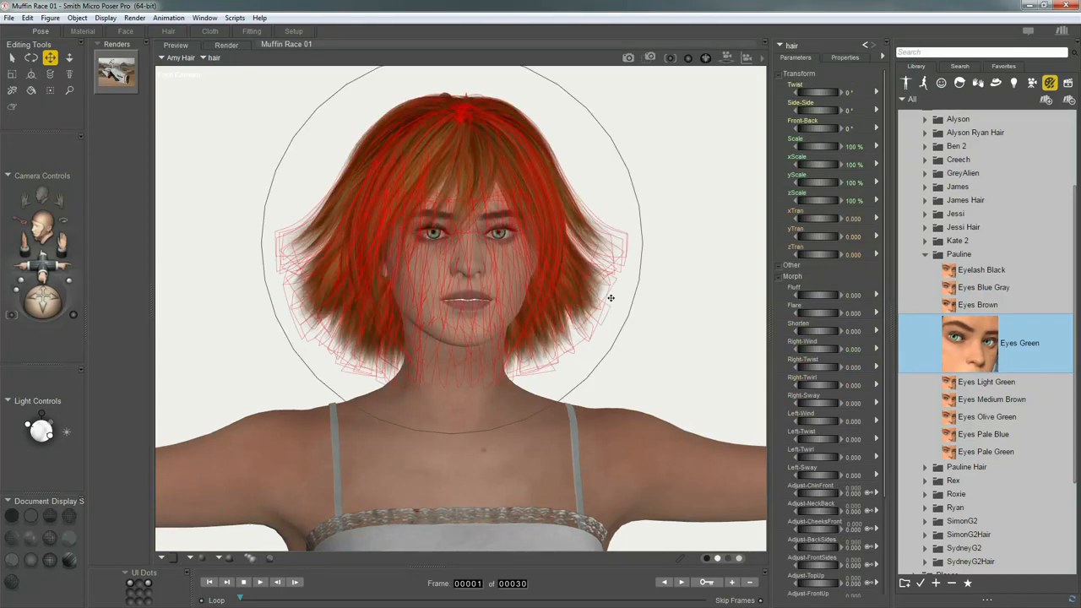
key(ctrl+f)
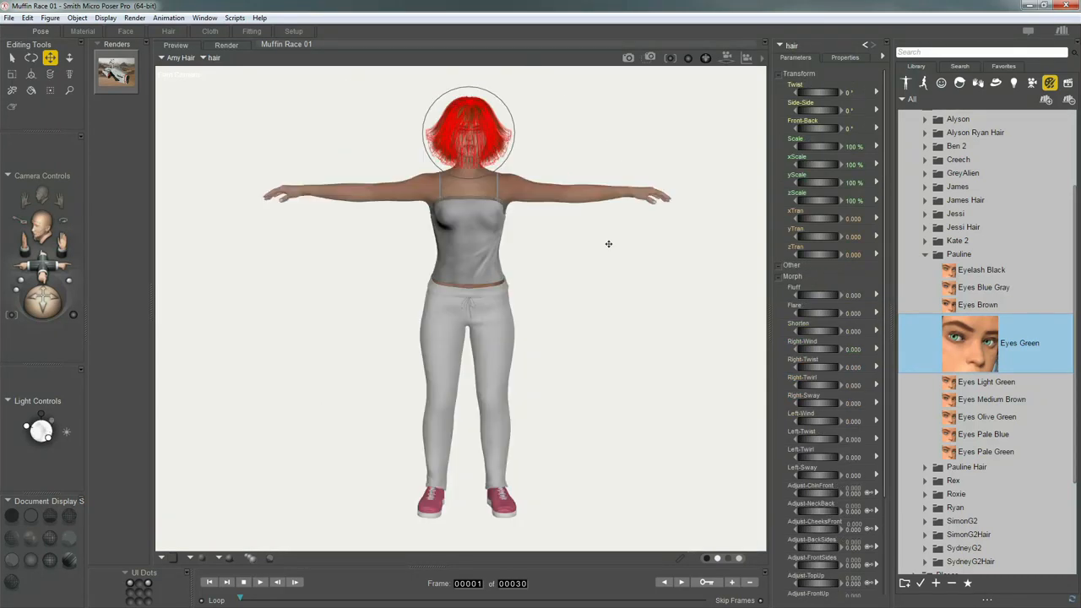
click(467, 253)
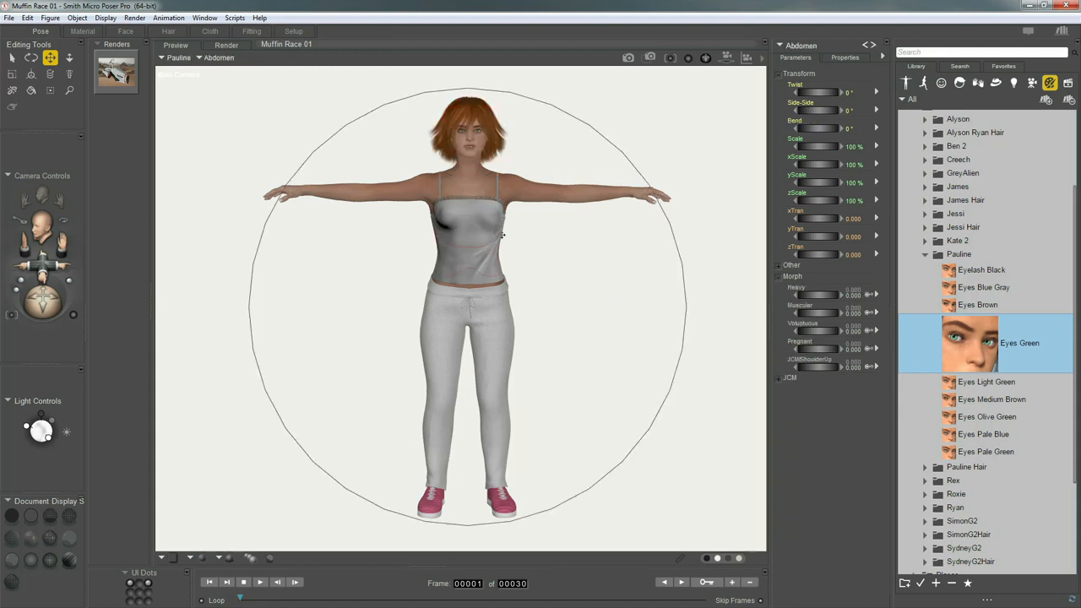
click(924, 254)
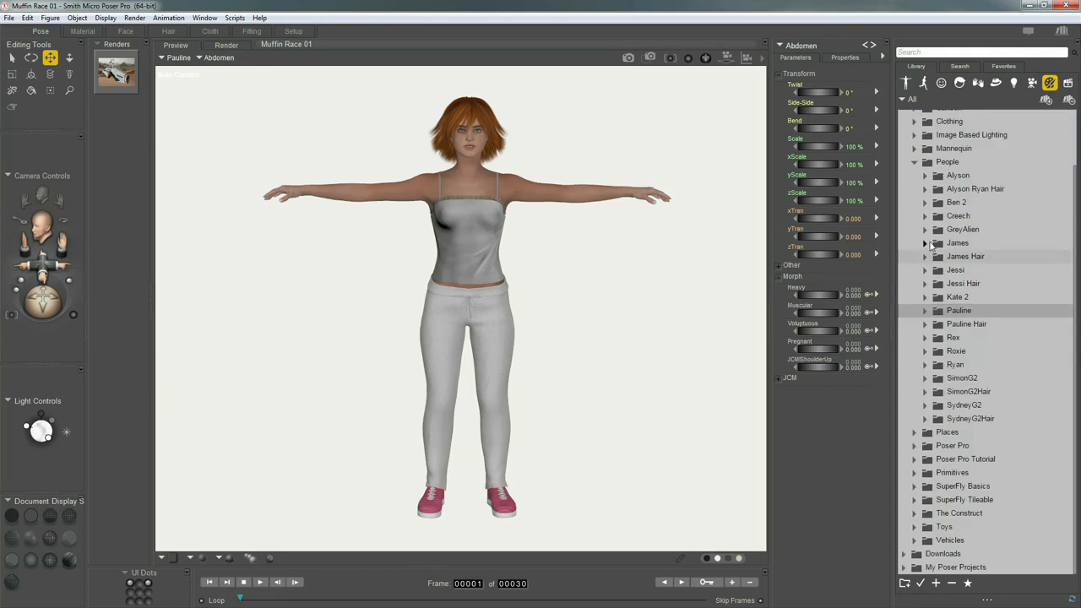
Apply the Camisole Red material from the Clothing > Pauline Clothing > Business Suit materials folder to Pauline's camisole
click(915, 162)
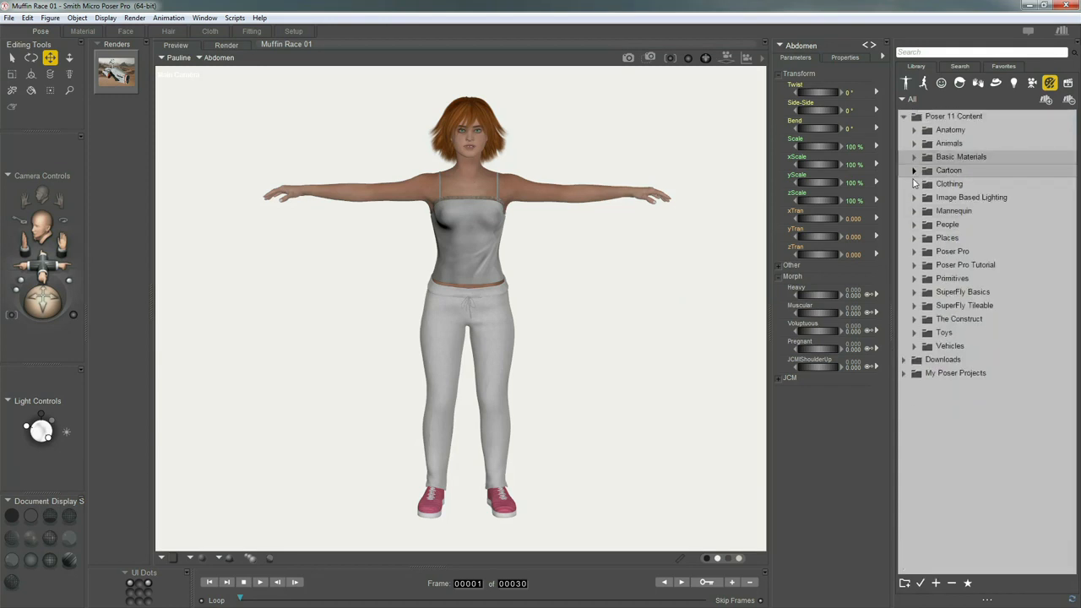
click(913, 185)
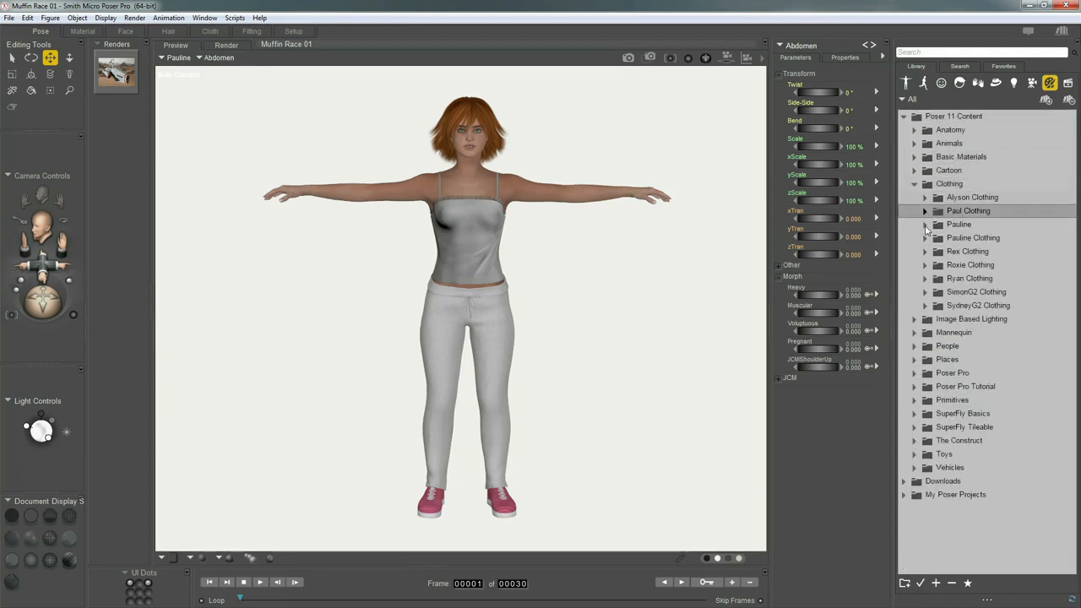
click(925, 239)
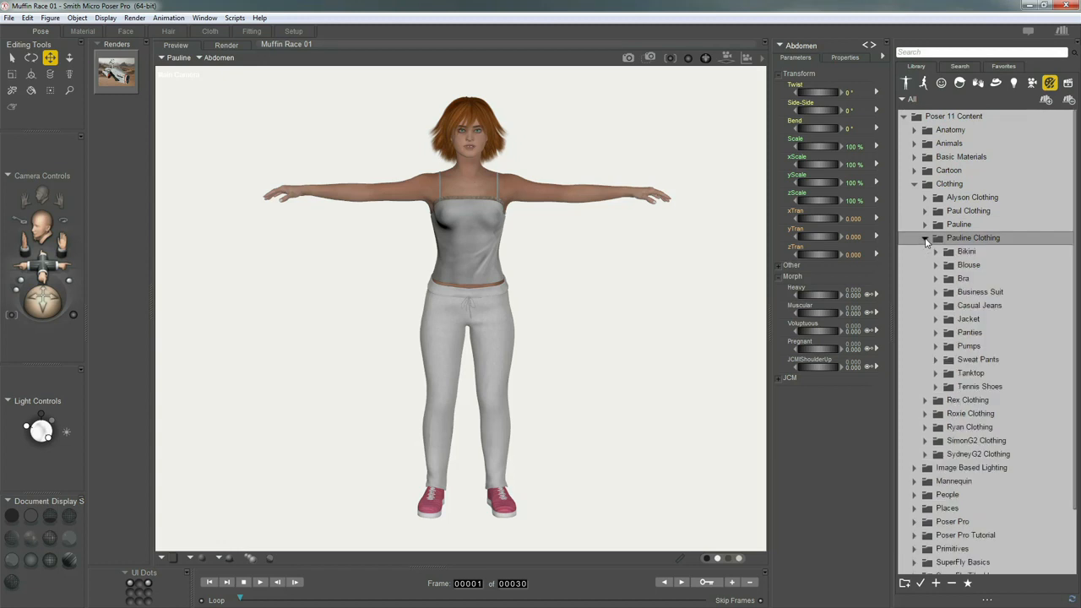
click(935, 291)
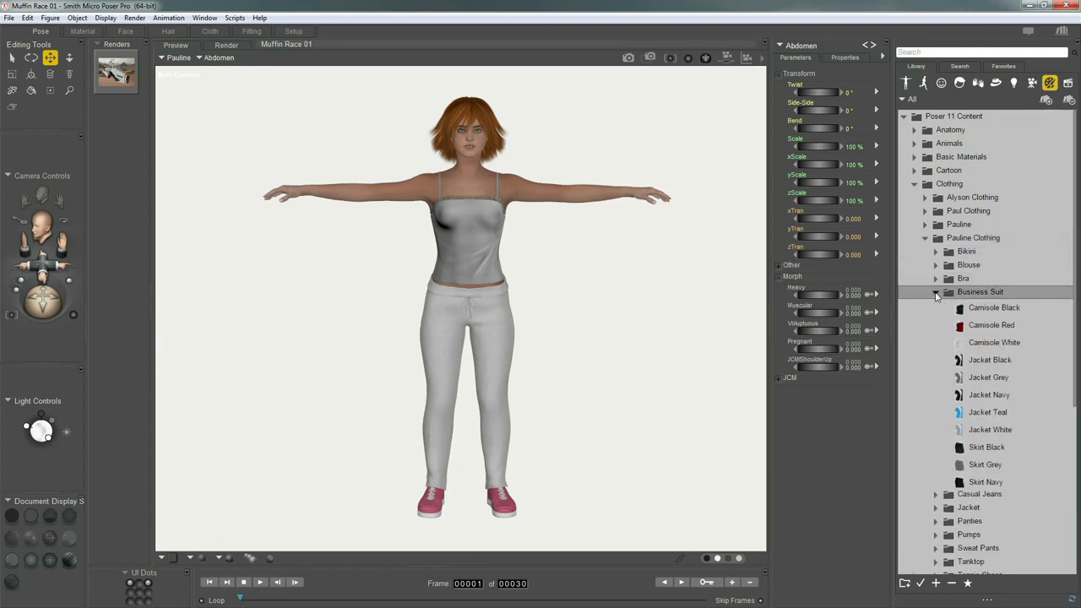
click(969, 329)
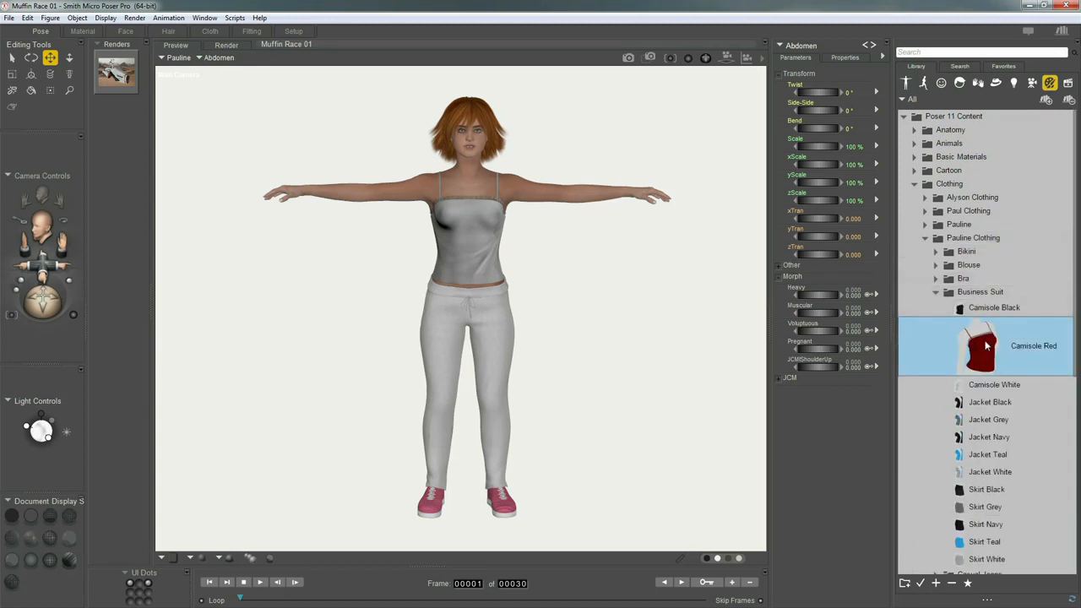
drag(985, 346, 476, 246)
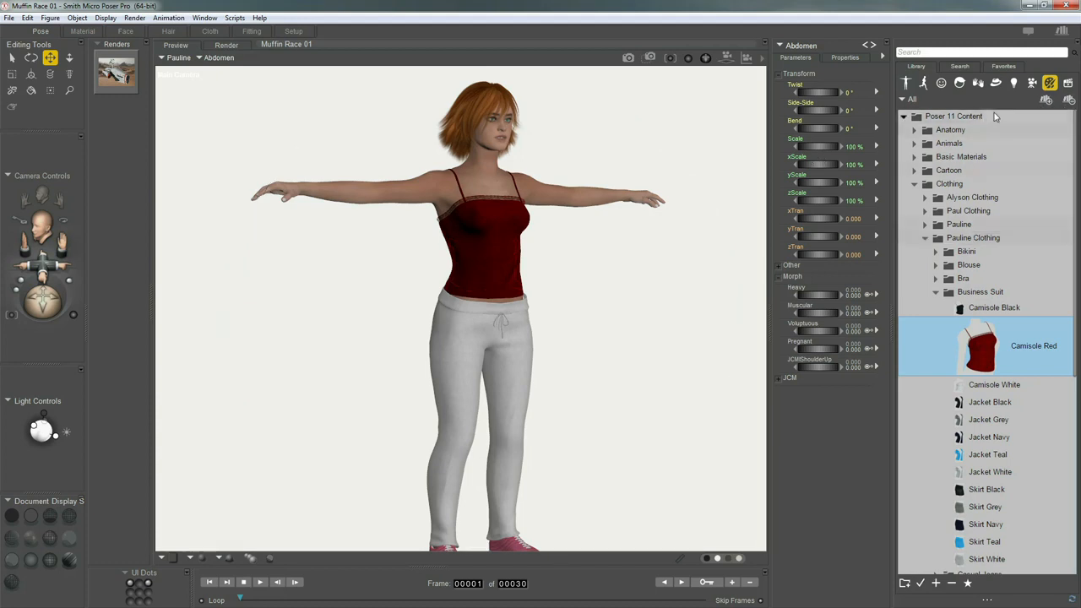
Open the Pauline clothing in the props library and select the Pauline QuickSuit
click(997, 85)
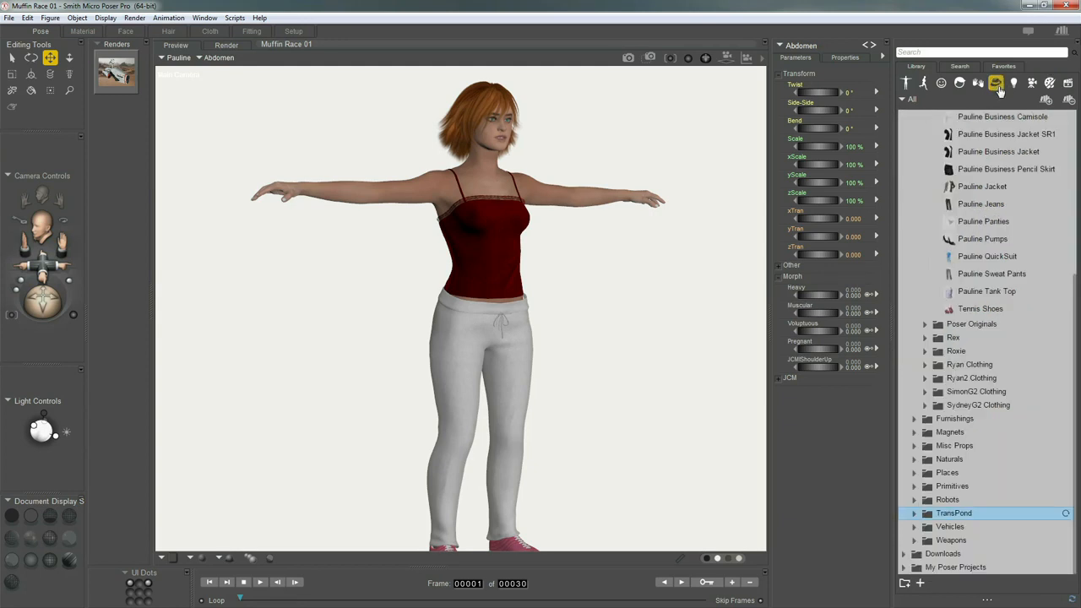
click(969, 260)
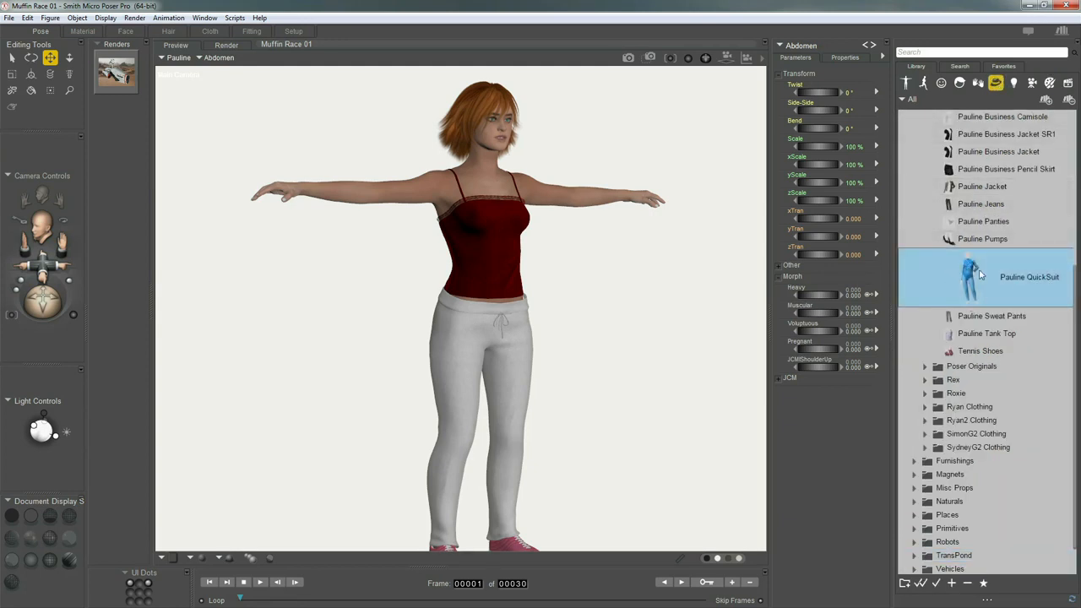
drag(971, 263, 498, 226)
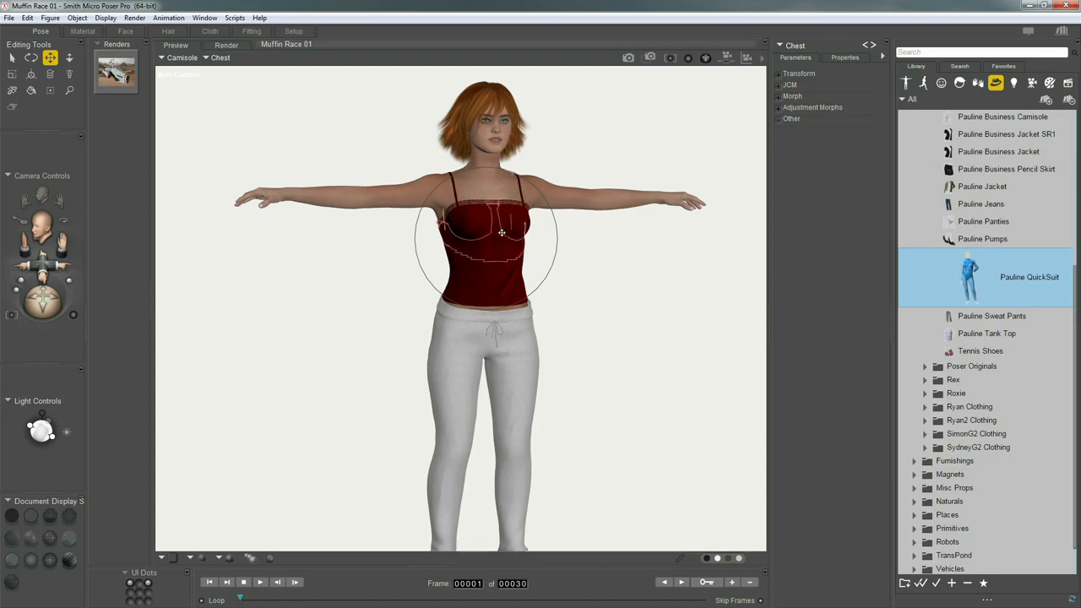
Select the Camisole figure rather than Pauline's body and delete it with its attached figures
right_click(511, 227)
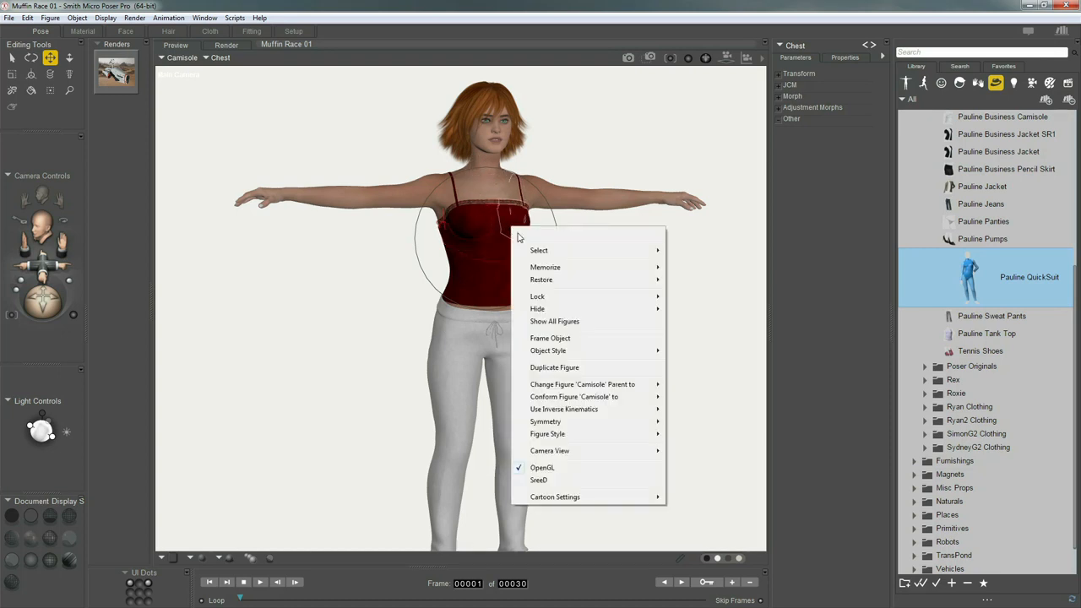
mouse_move(656, 251)
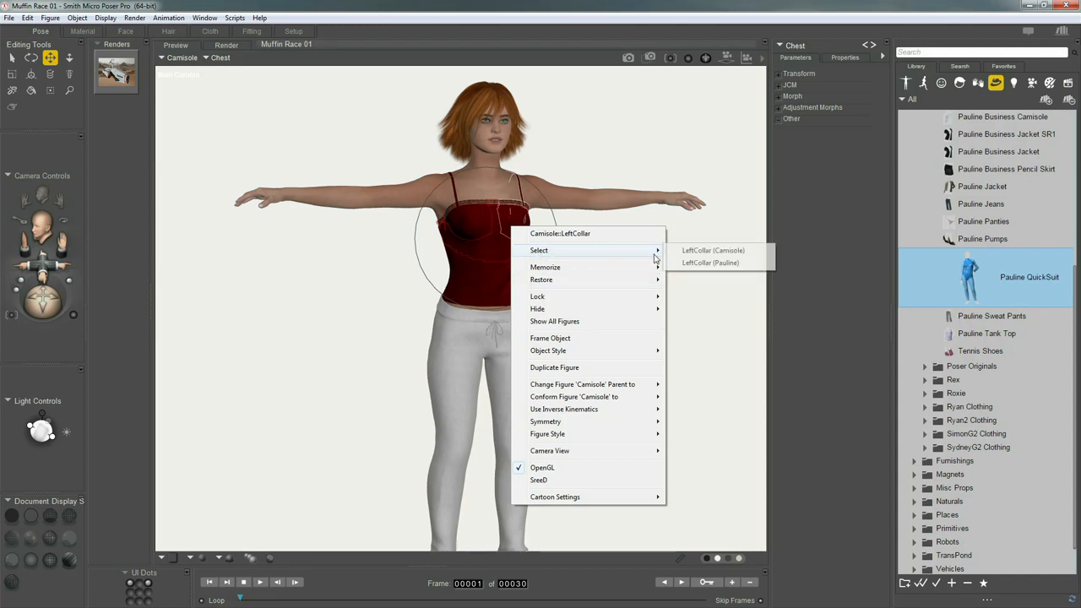
click(705, 250)
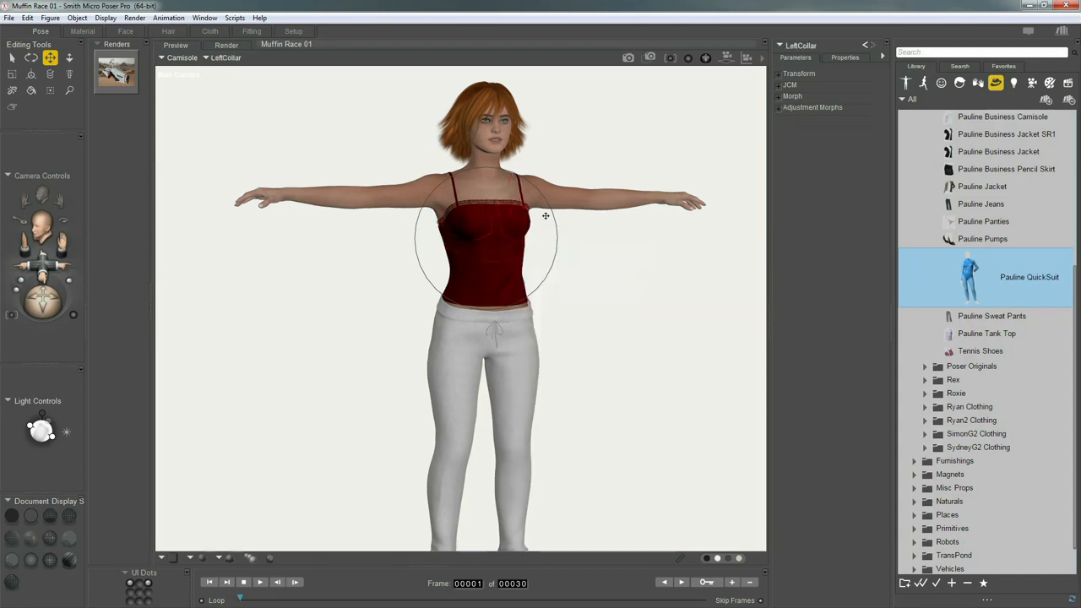
key(Delete)
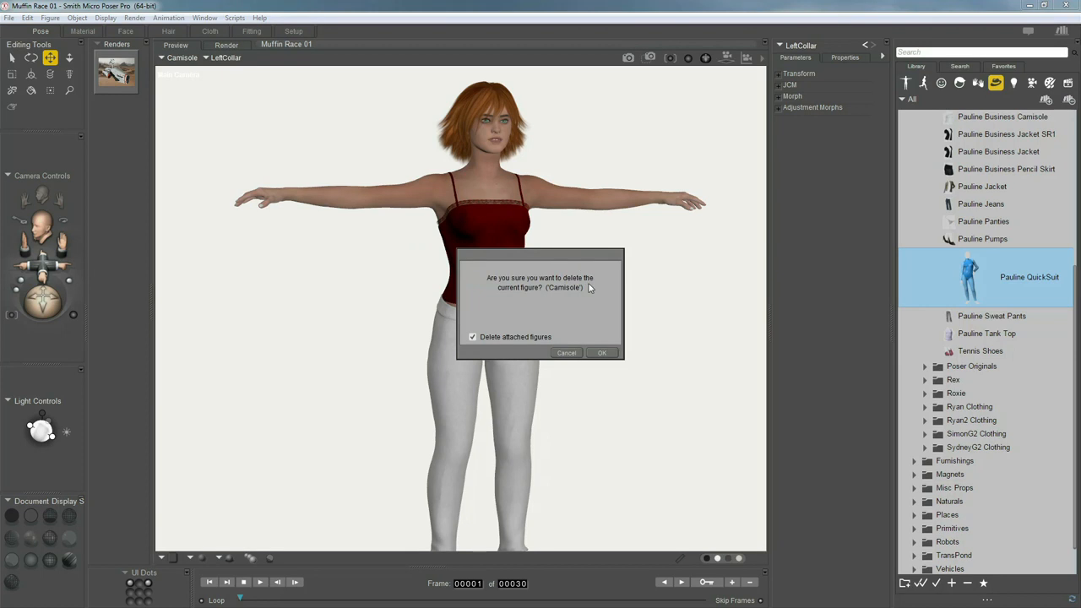
key(Return)
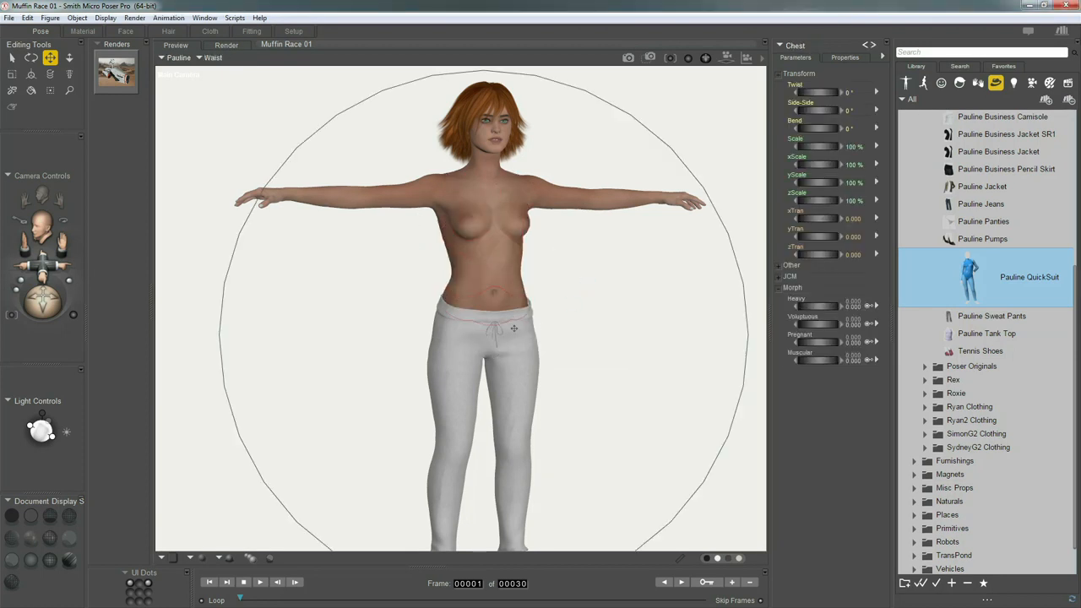
Delete the sweat pants and the tennis shoes from Pauline
click(516, 328)
click(533, 335)
key(Delete)
key(Return)
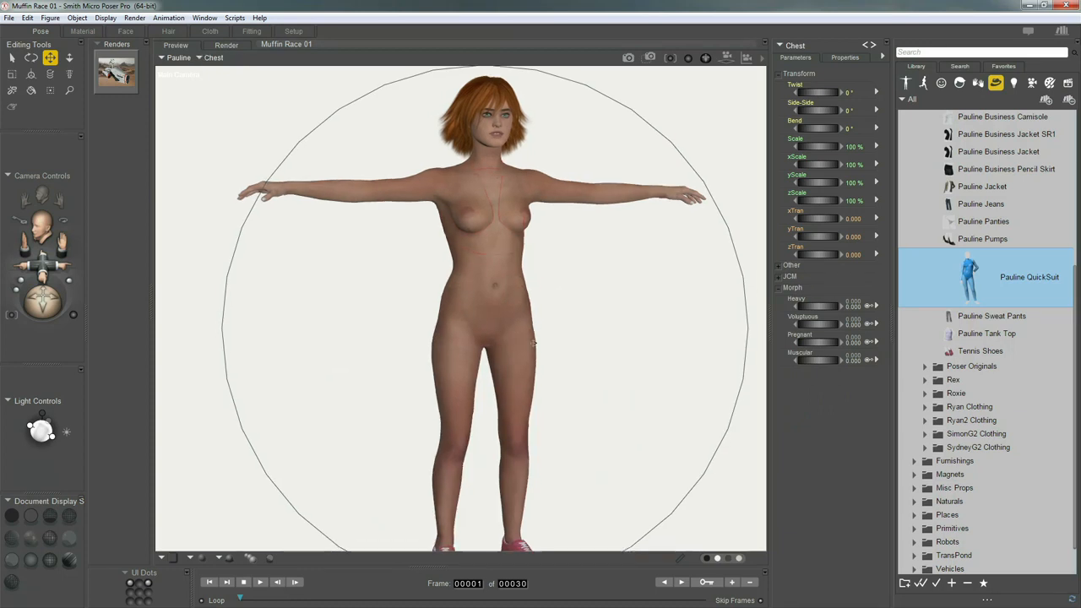
click(504, 523)
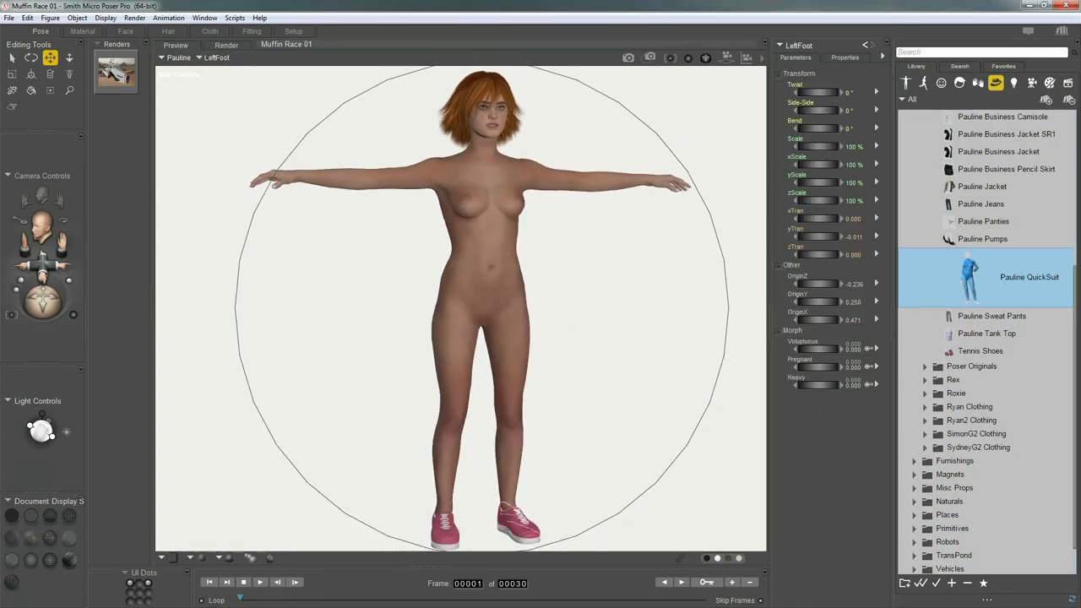
click(517, 524)
key(Delete)
click(586, 309)
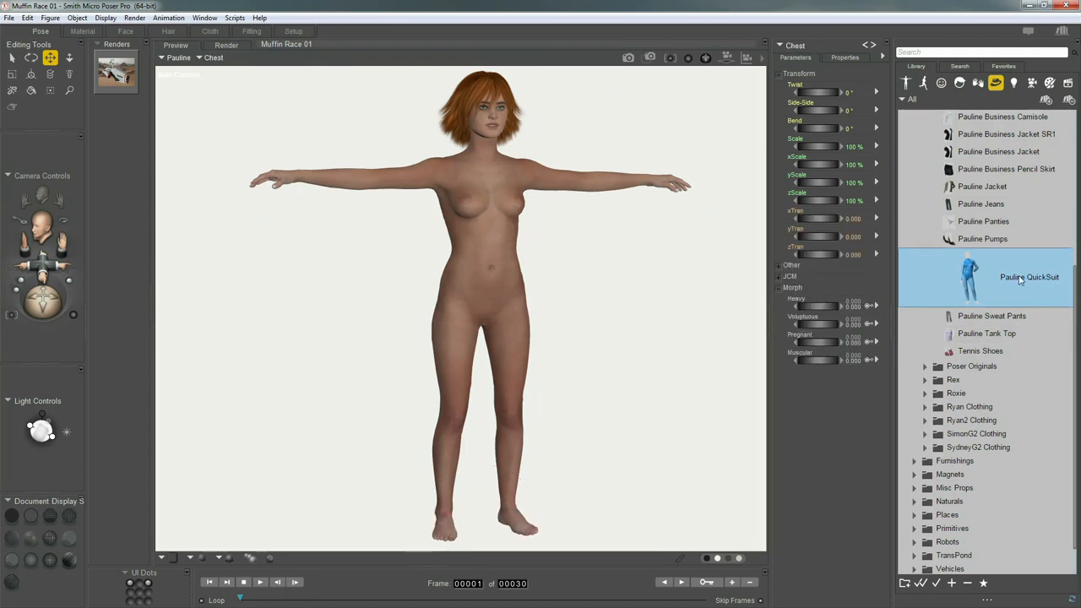
Add the Pauline QuickSuit to the scene and conform it to Pauline
drag(999, 277, 467, 206)
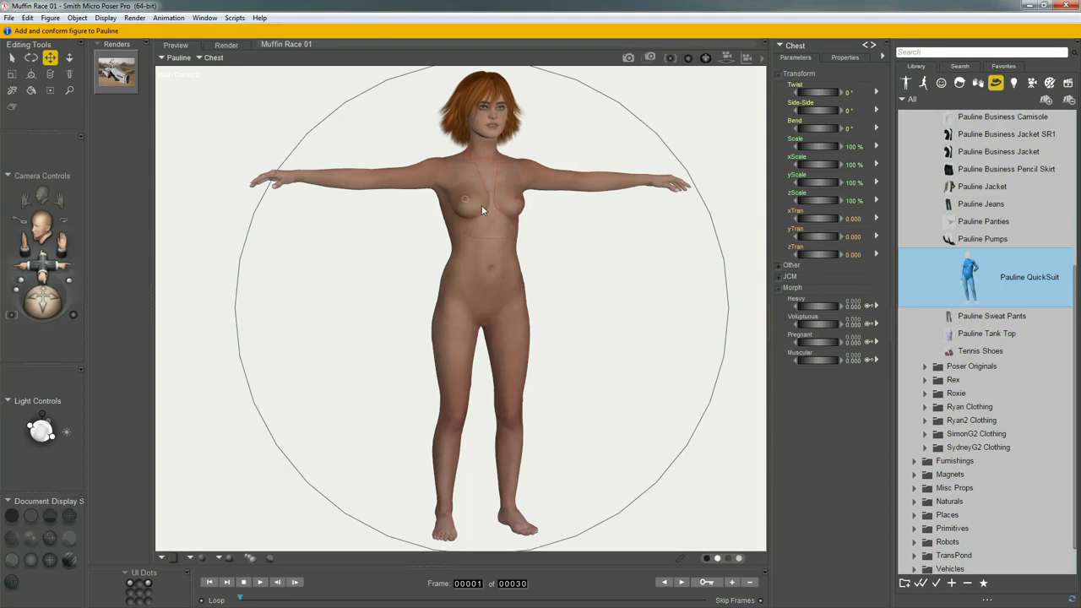
drag(492, 186, 491, 186)
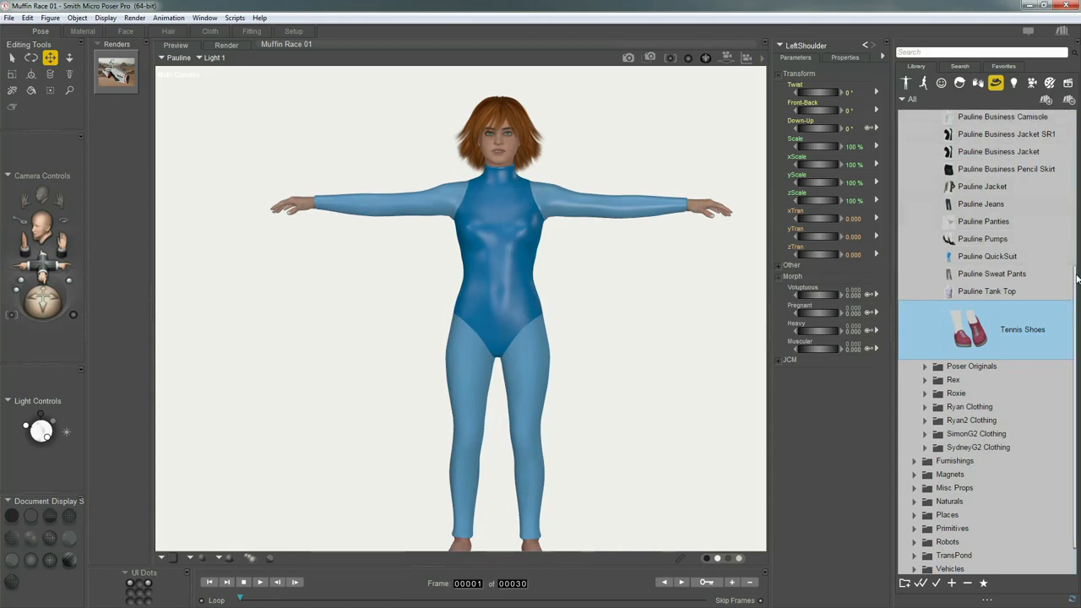
Add the Persian_Sword prop from the Weapons > Swords folder of the props library
scroll(1071, 146, up, 2)
scroll(1071, 146, up, 5)
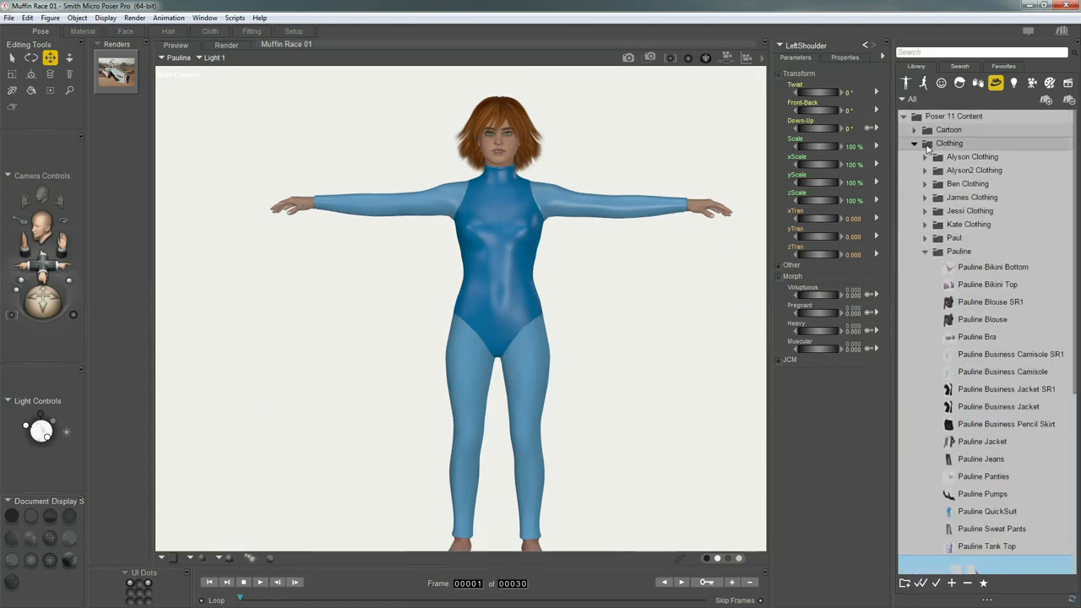
click(915, 143)
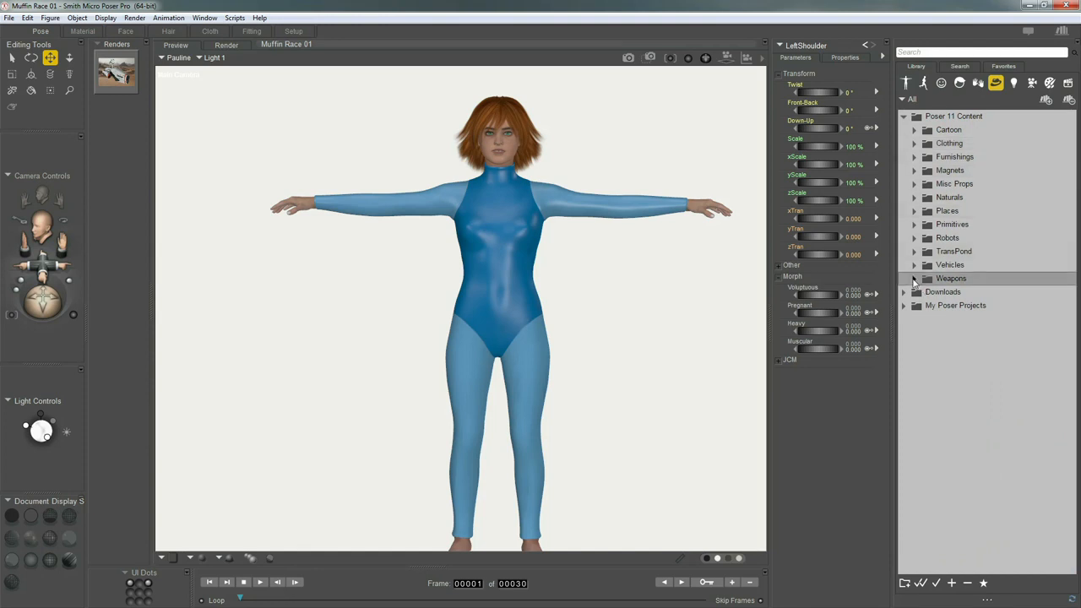
click(947, 280)
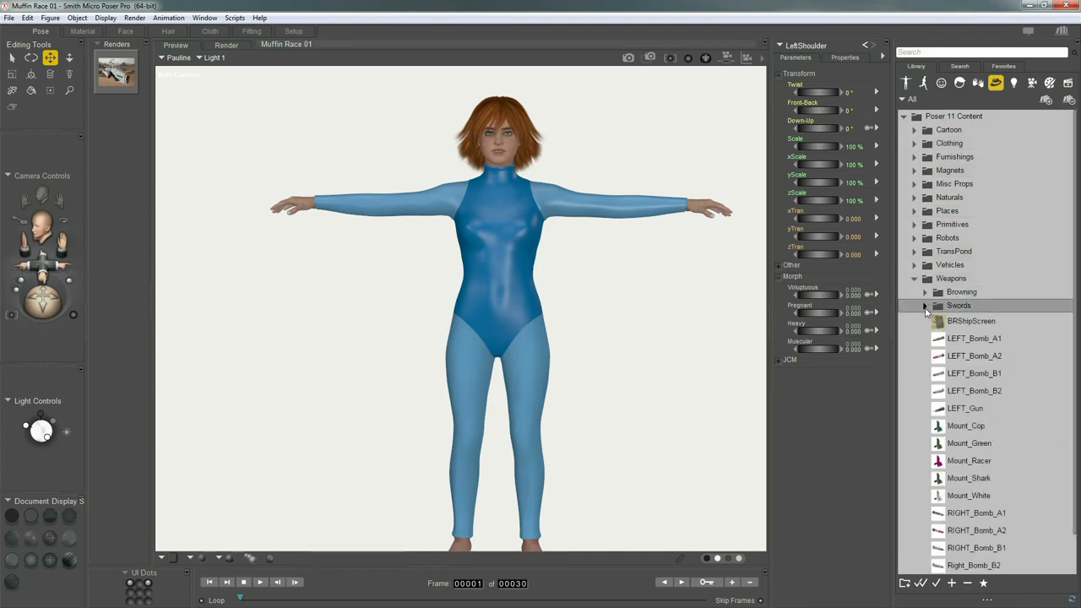
click(925, 308)
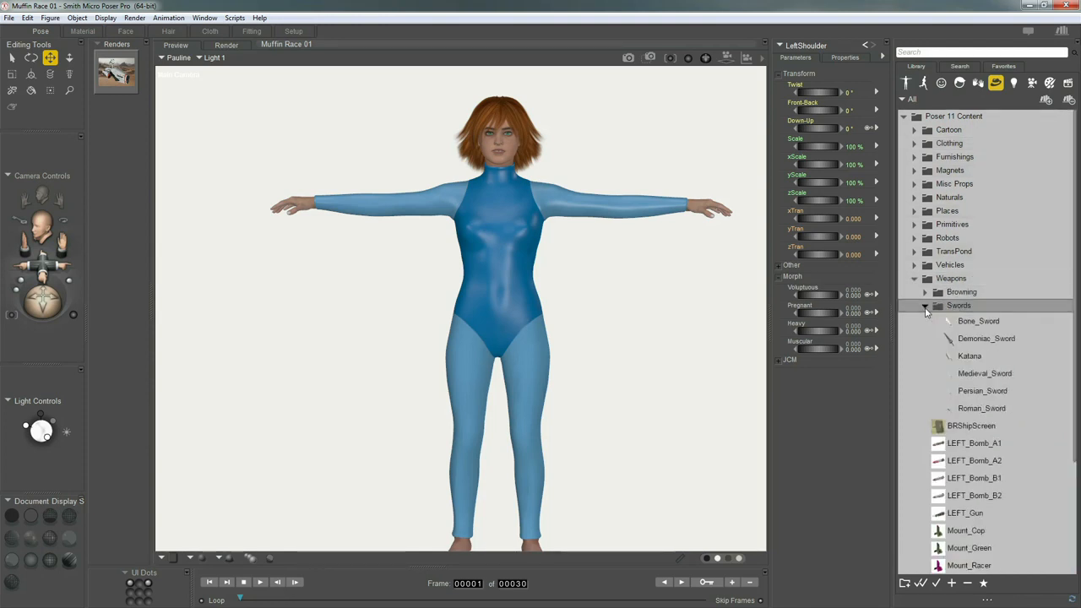
click(959, 391)
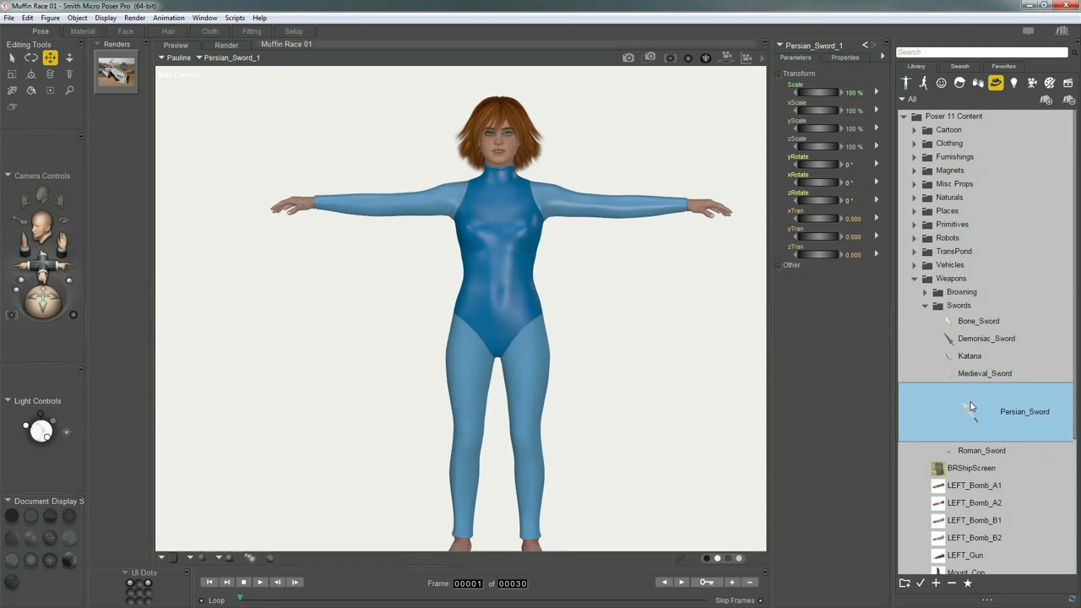
Switch the document display to an outline style so the sword inside Pauline's body can be located
alt+drag(536, 271, 509, 267)
key(ctrl+z)
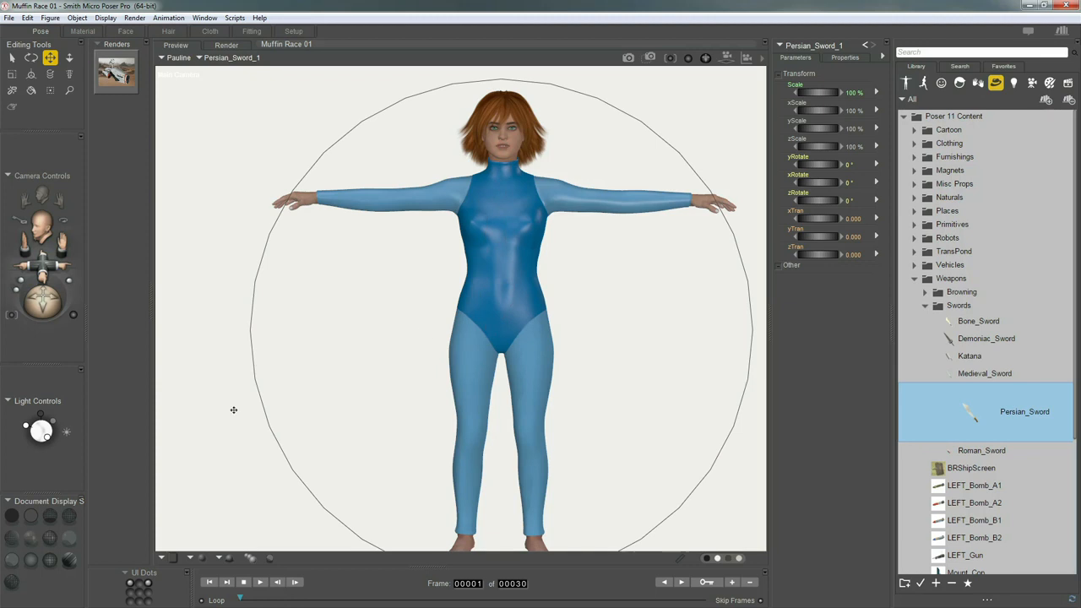
click(50, 516)
alt+drag(545, 239, 546, 290)
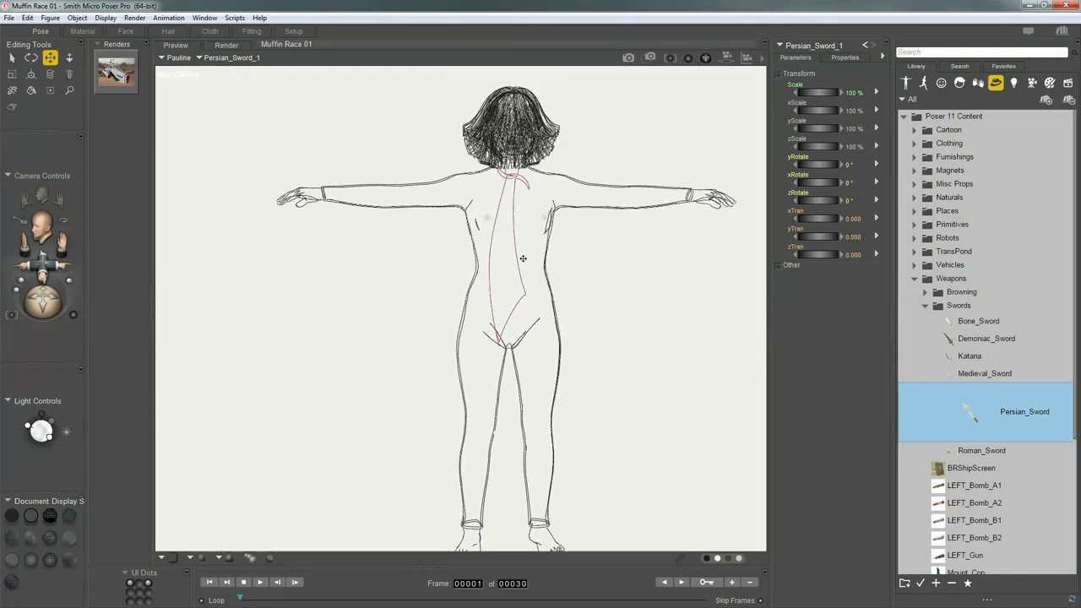
Move the Persian sword to Pauline's right hand, at about xTran -2.854, yTran -0.158 and zTran 0.005, and restore the textured display
key(v)
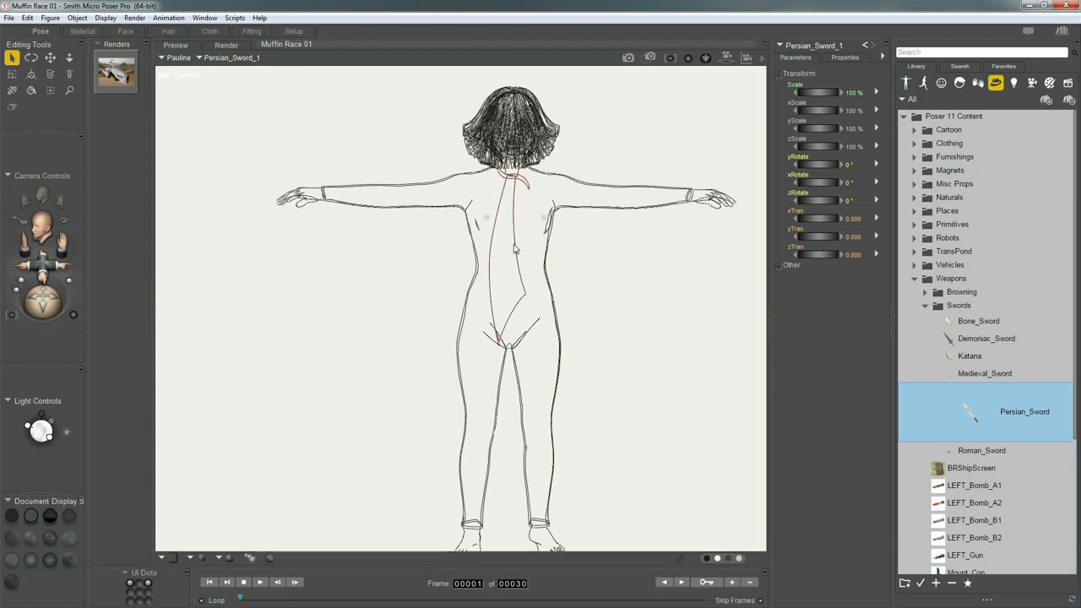
key(t)
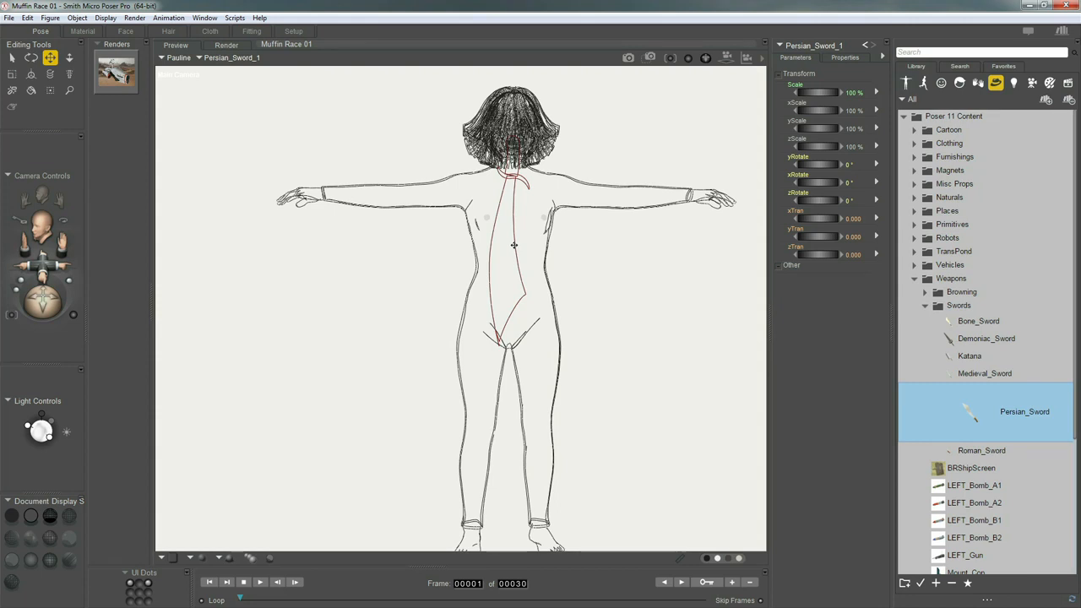
drag(514, 245, 504, 245)
key(d)
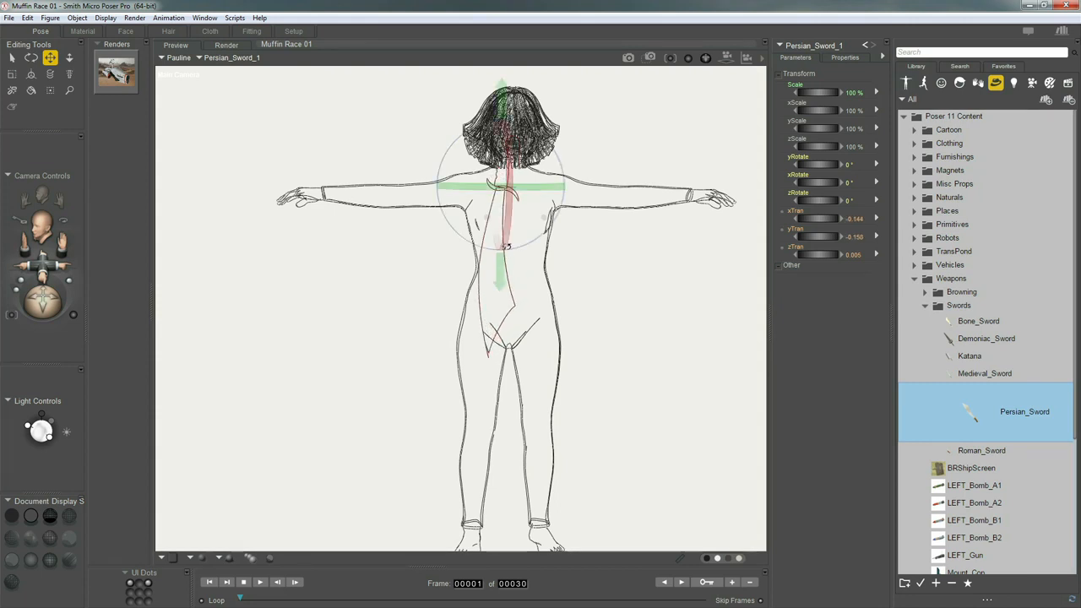
middle_drag(506, 247, 527, 290)
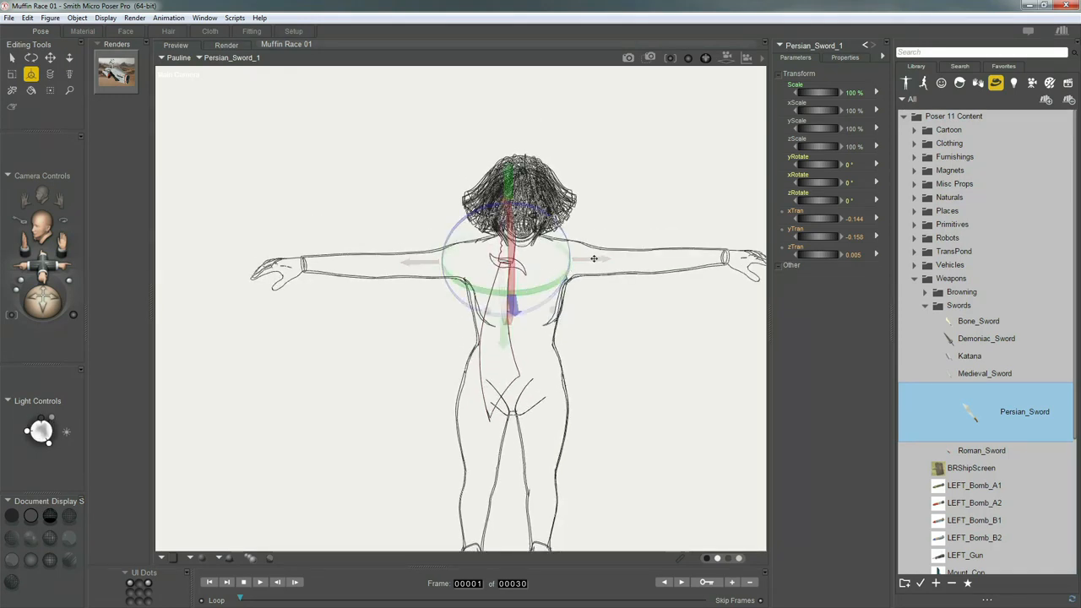
drag(594, 257, 319, 269)
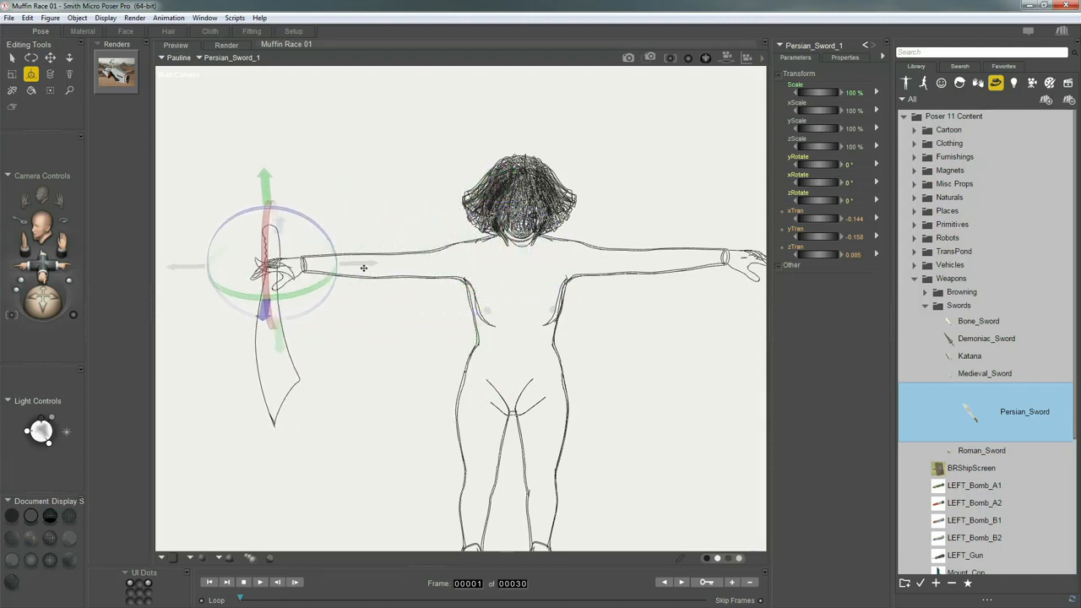
click(69, 557)
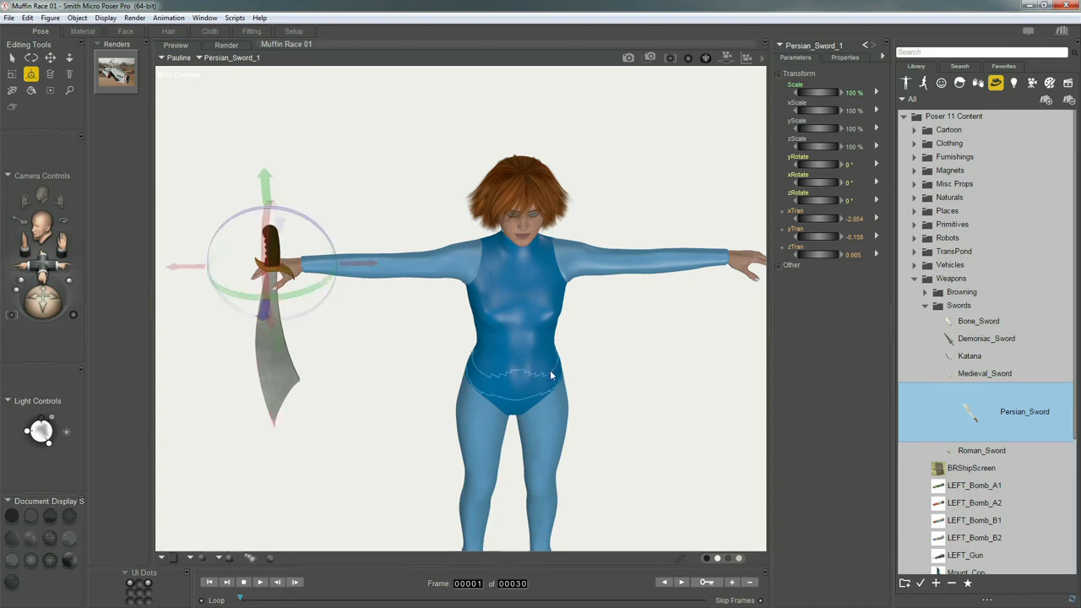
In the right-hand camera view, rotate the sword to an xRotate of -96° and lower its handle into Pauline's palm
key(ctrl+])
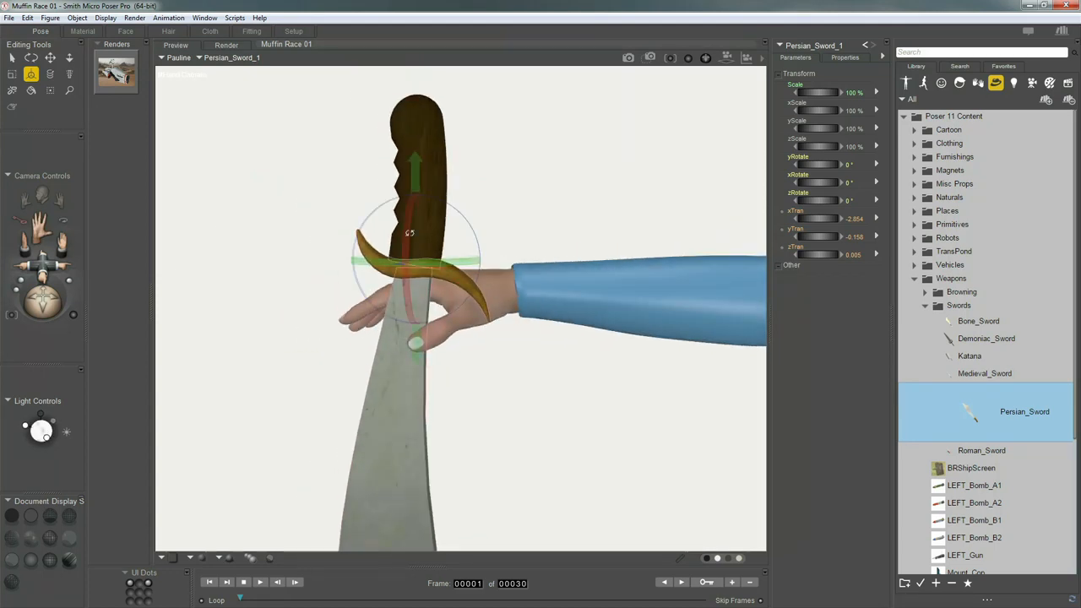
drag(417, 212, 454, 307)
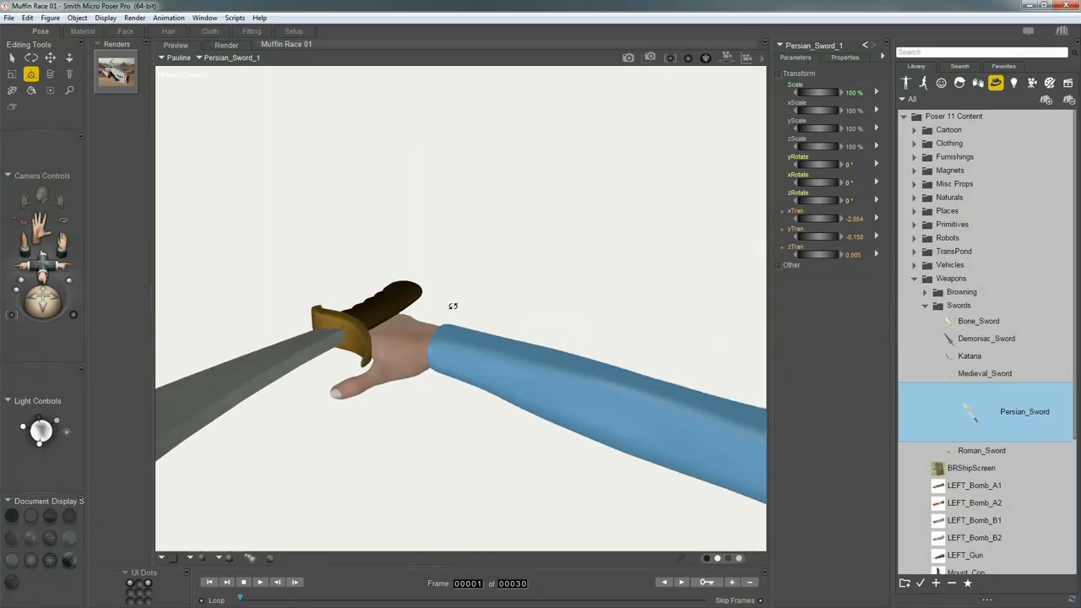
drag(341, 233, 344, 270)
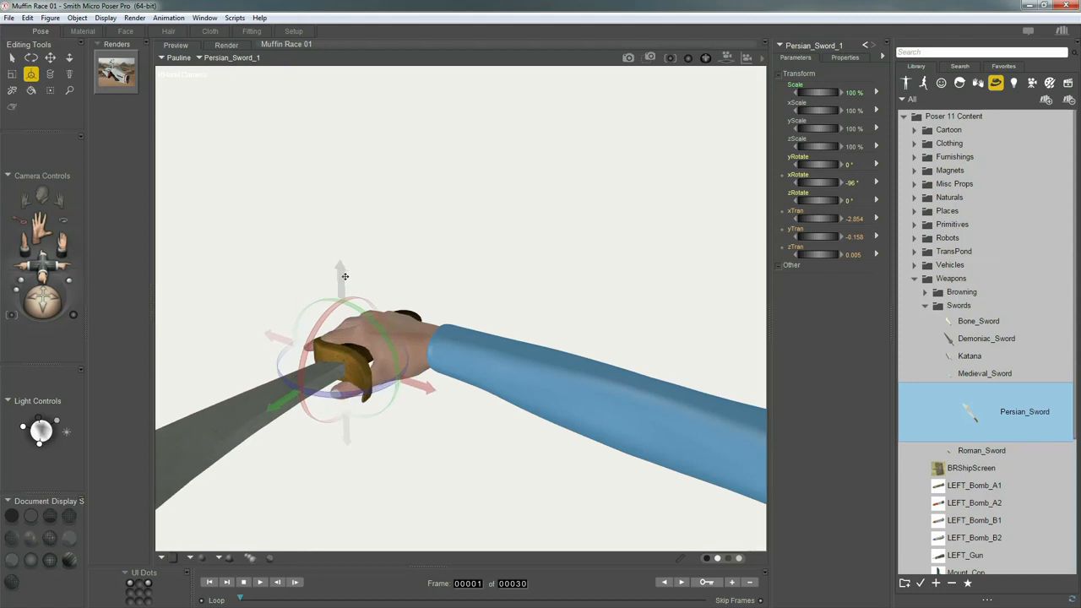
Nudge the sword handle into Pauline's right palm at about xTran -2.843, yTran -0.305 and zTran -0.033, and return to the main camera
drag(419, 389, 425, 386)
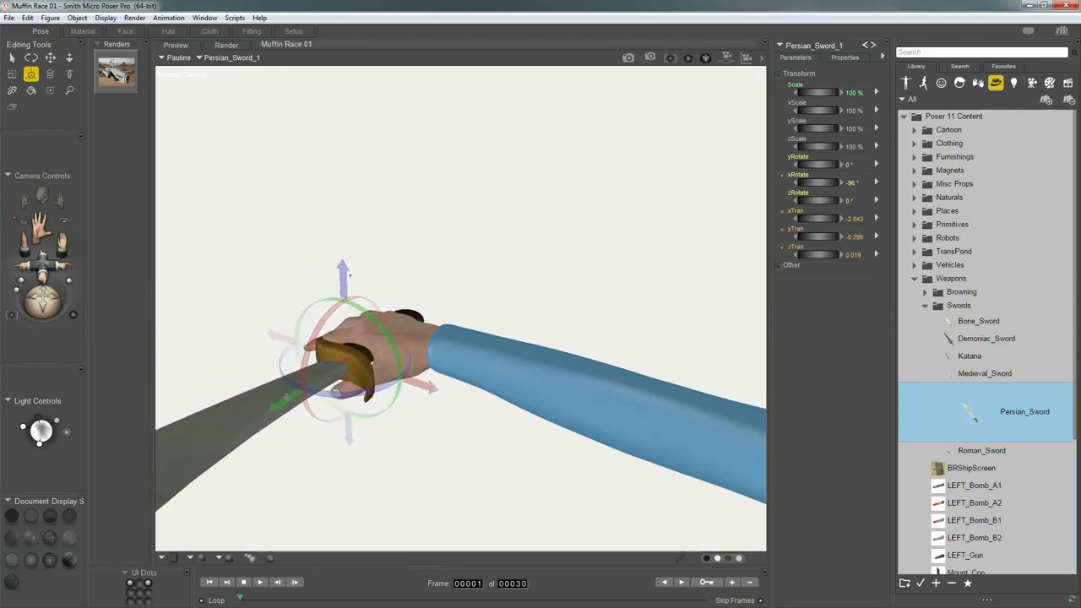
drag(293, 395, 304, 385)
middle_drag(321, 395, 467, 343)
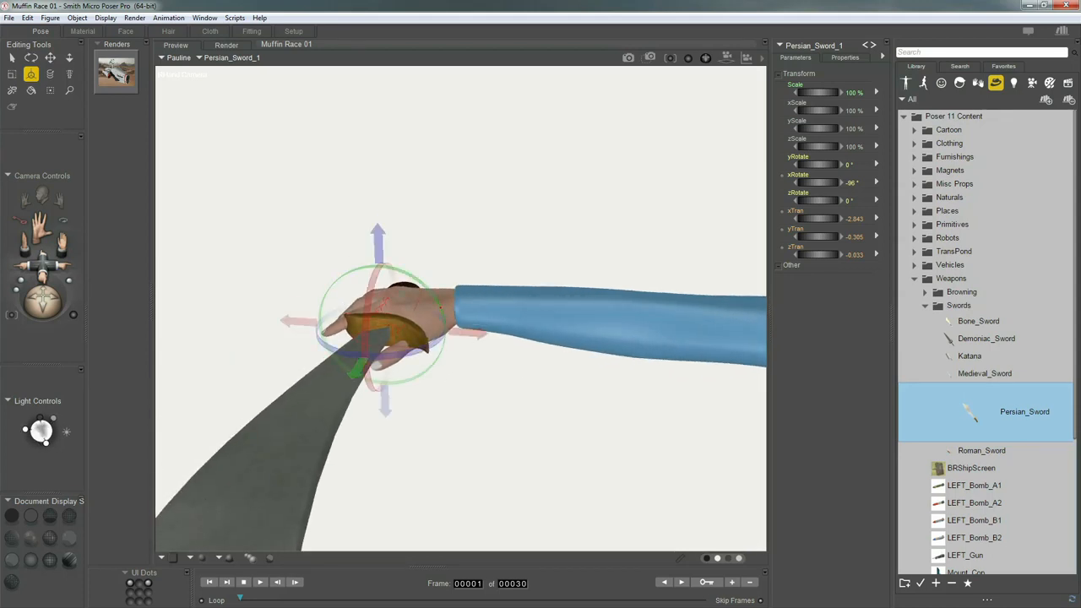
key(ctrl+m)
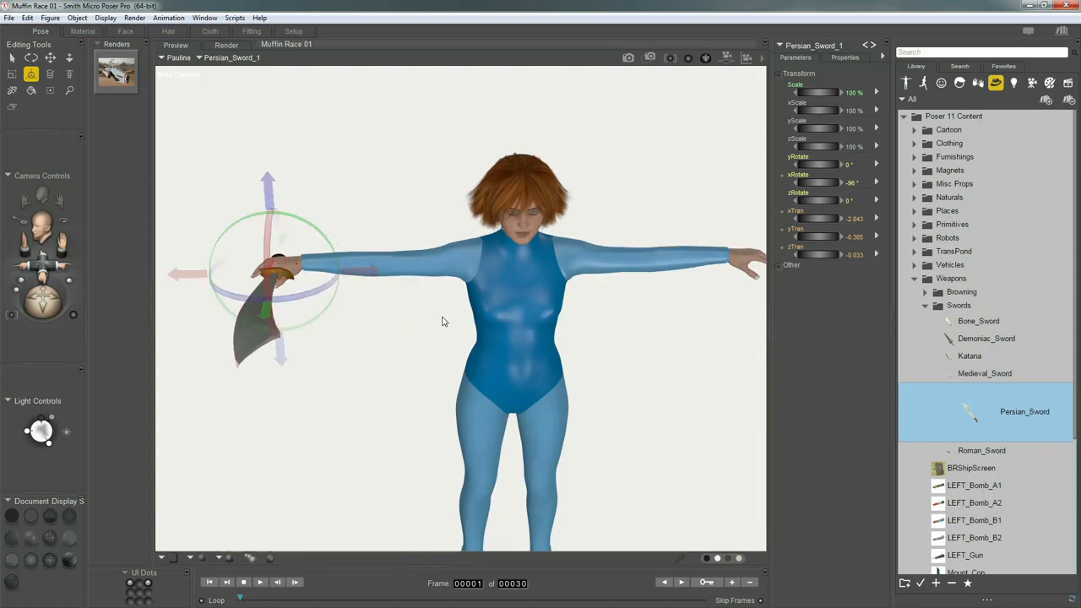
Rotate the right shoulder downward to test whether the sword follows the hand, and undo the rotation
key(r)
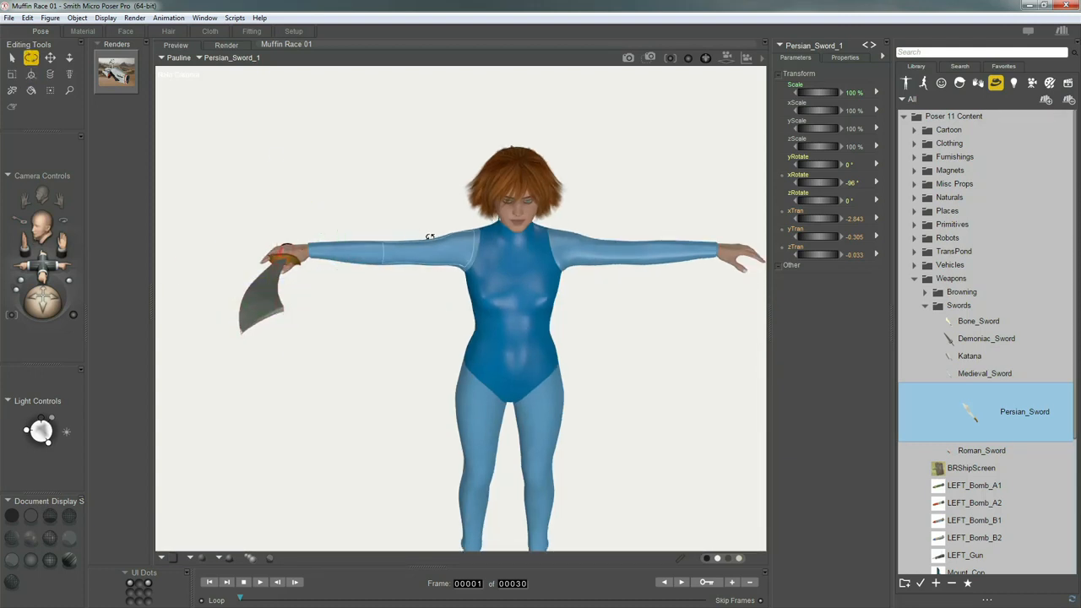
drag(420, 274, 404, 301)
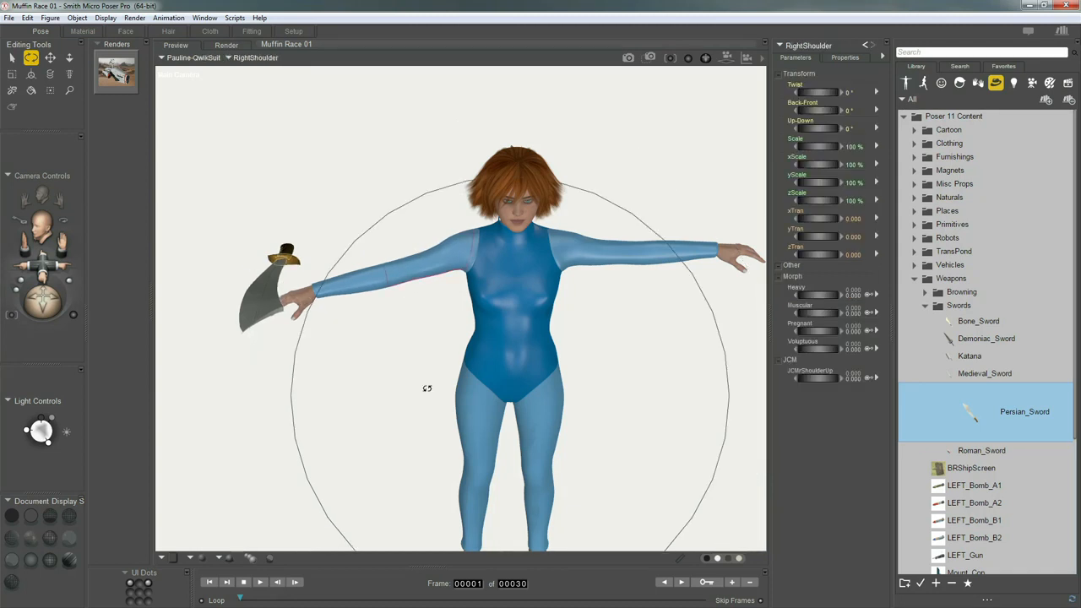
key(ctrl+z)
Set Pauline's RightHand as the parent of the Persian sword, leaving Inherit bends of parent off
key(v)
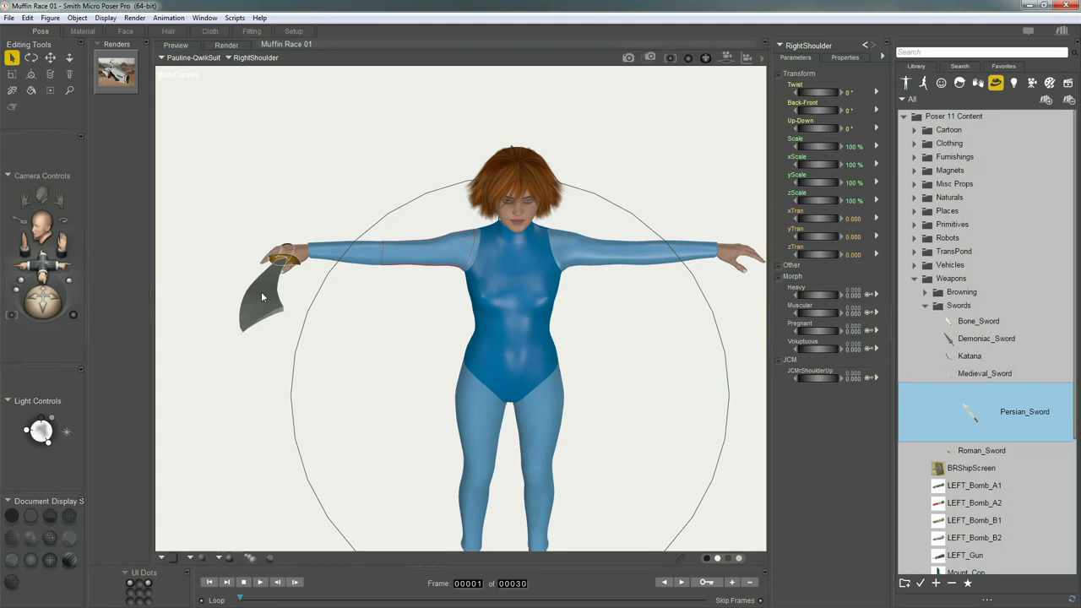
click(260, 301)
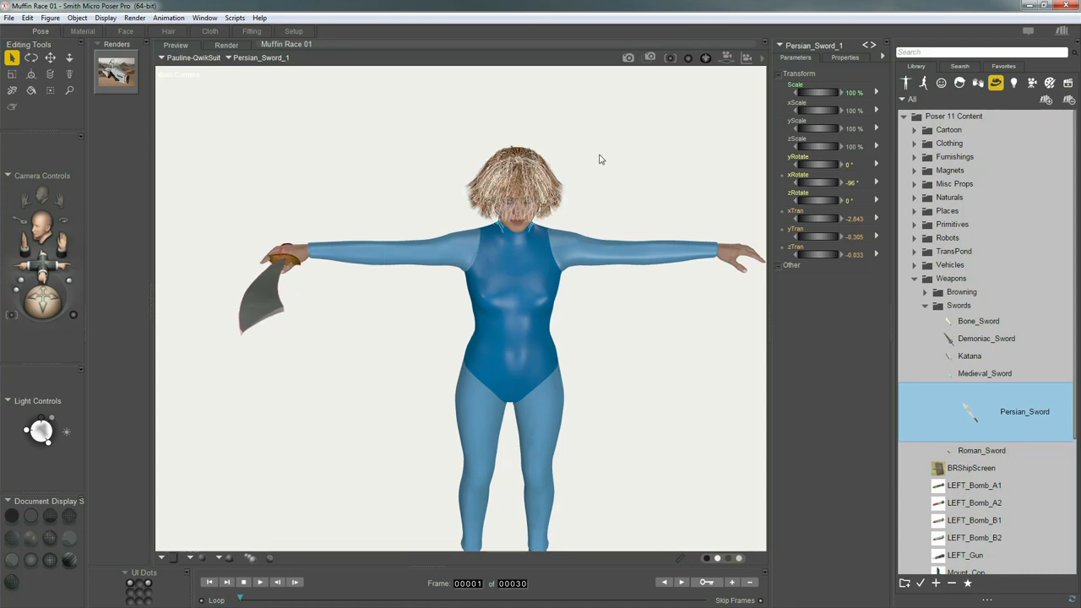
click(847, 56)
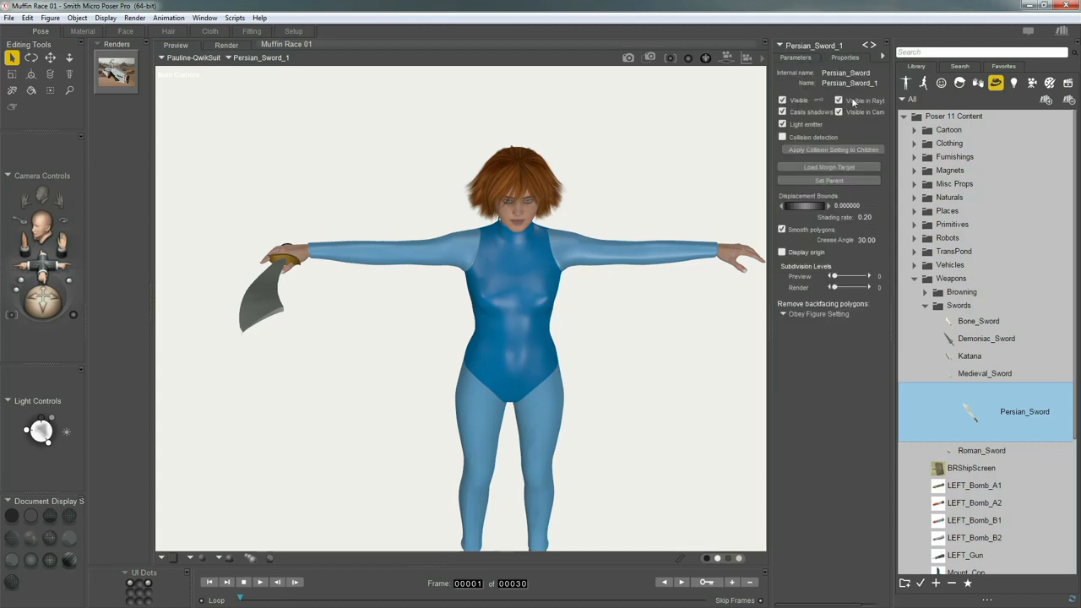
click(848, 182)
drag(615, 199, 748, 114)
drag(759, 334, 772, 497)
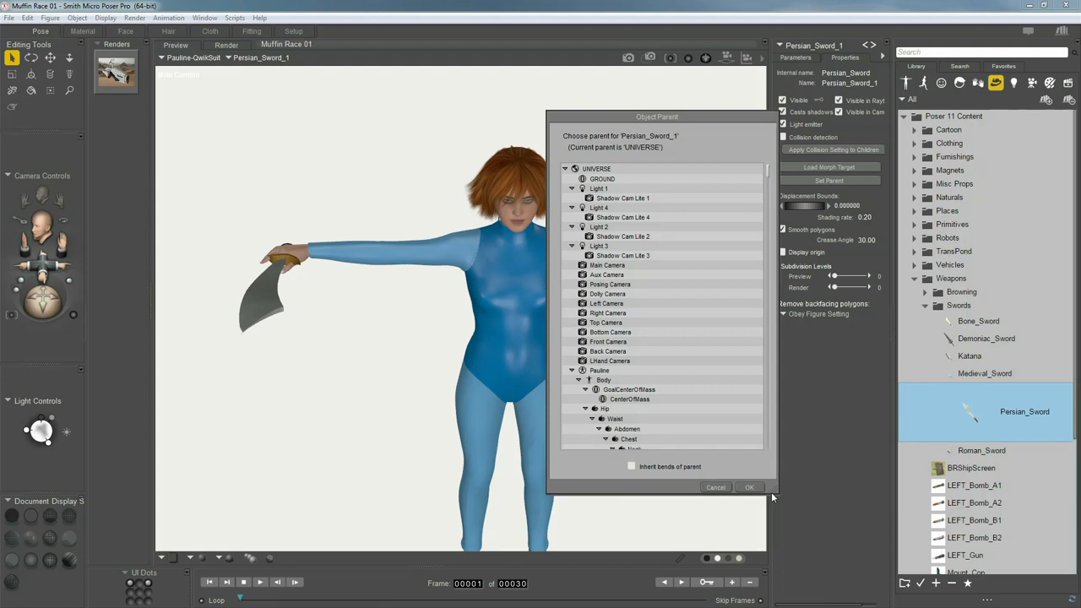
click(642, 371)
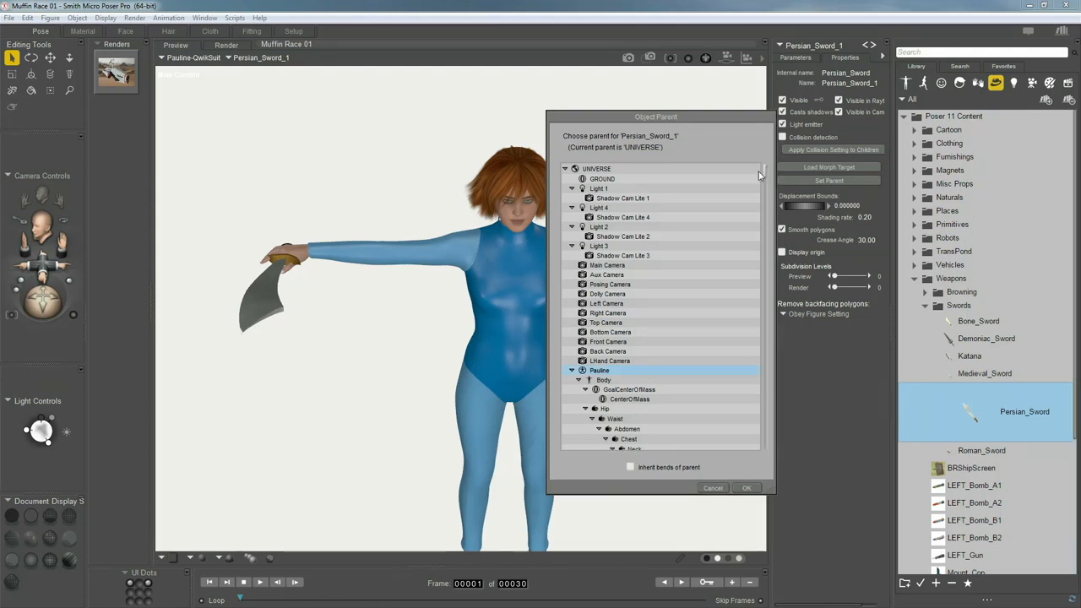
drag(766, 173, 767, 325)
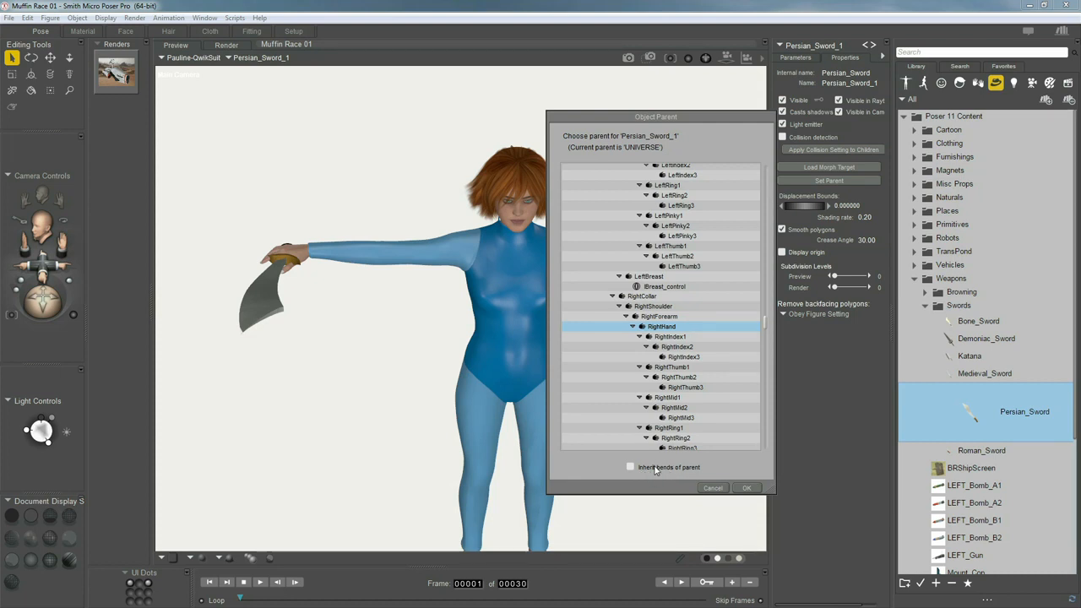
click(745, 488)
Rotate the right shoulder again to check that the parented sword moves with the arm, and undo the rotation
key(r)
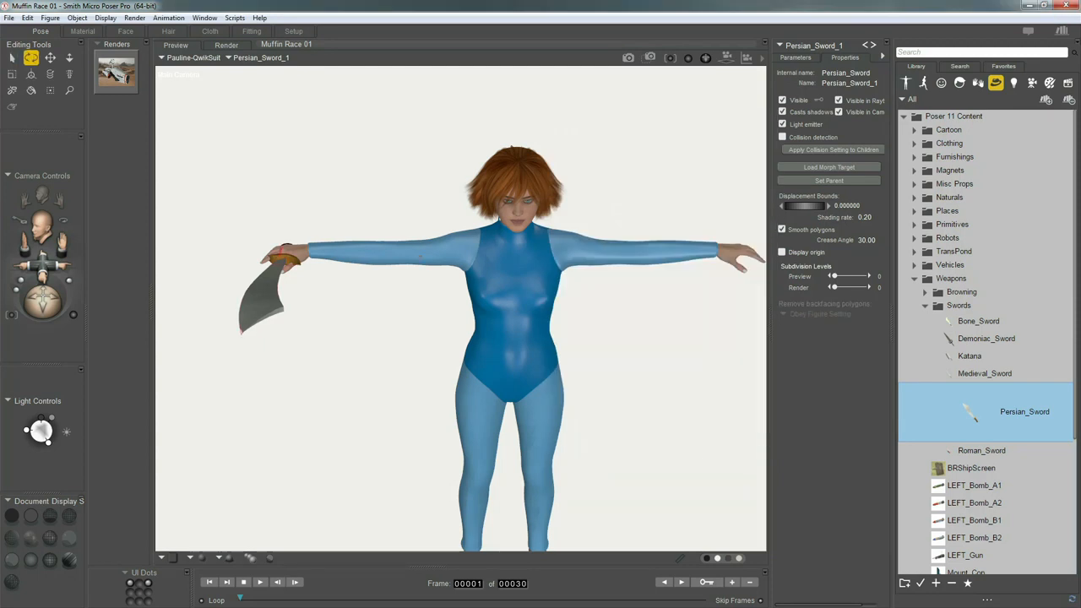
drag(415, 266, 419, 318)
key(ctrl+z)
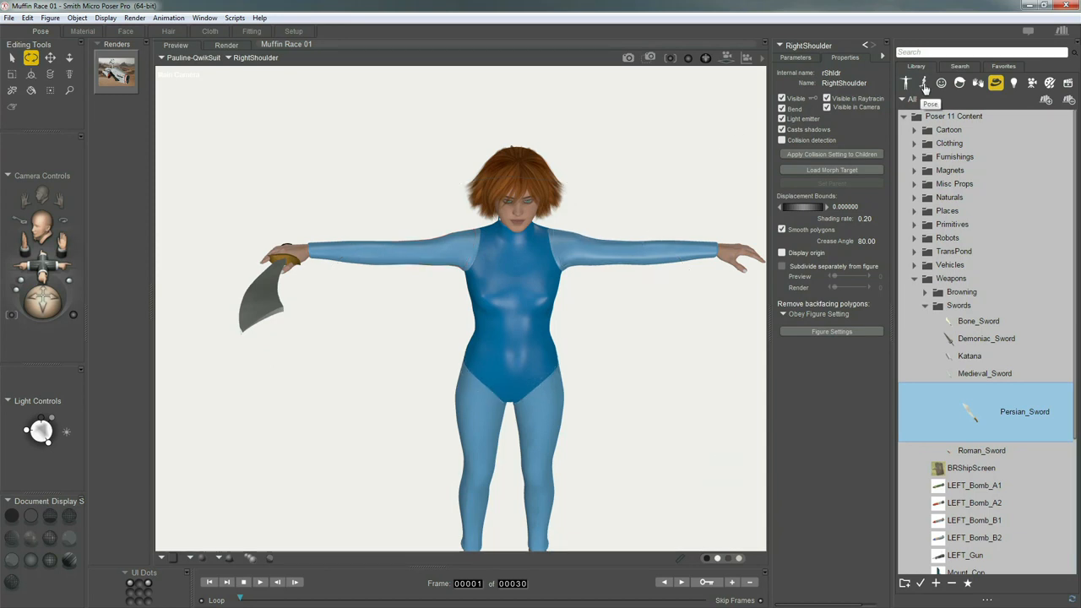
Apply the Top Shelf pose from the People > Pauline > Standing folder of the pose library to Pauline
click(924, 84)
click(904, 117)
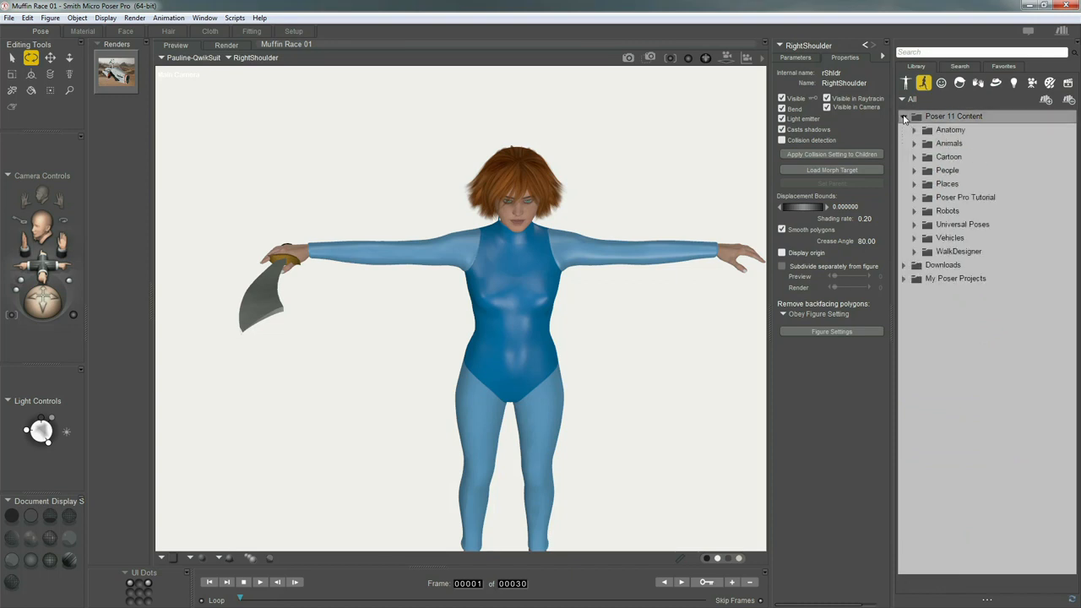
click(914, 170)
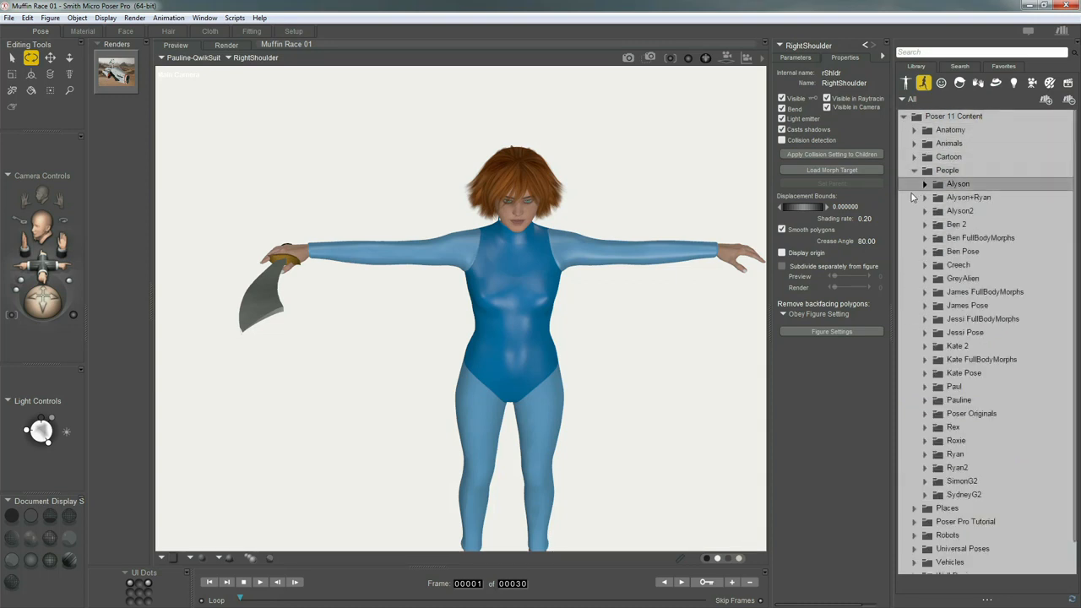
click(924, 401)
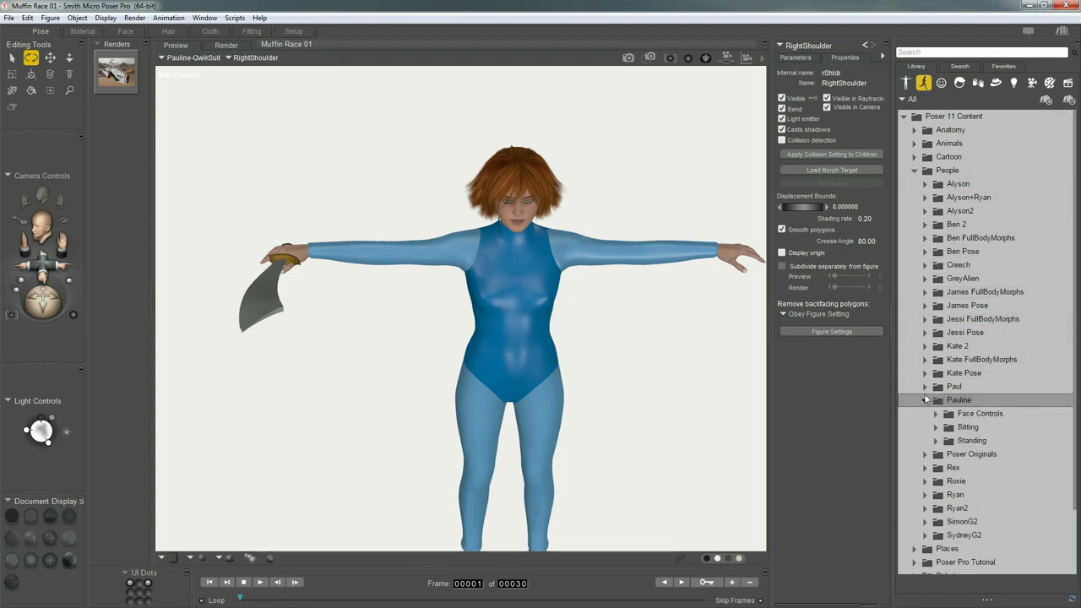
scroll(932, 384, down, 2)
click(935, 372)
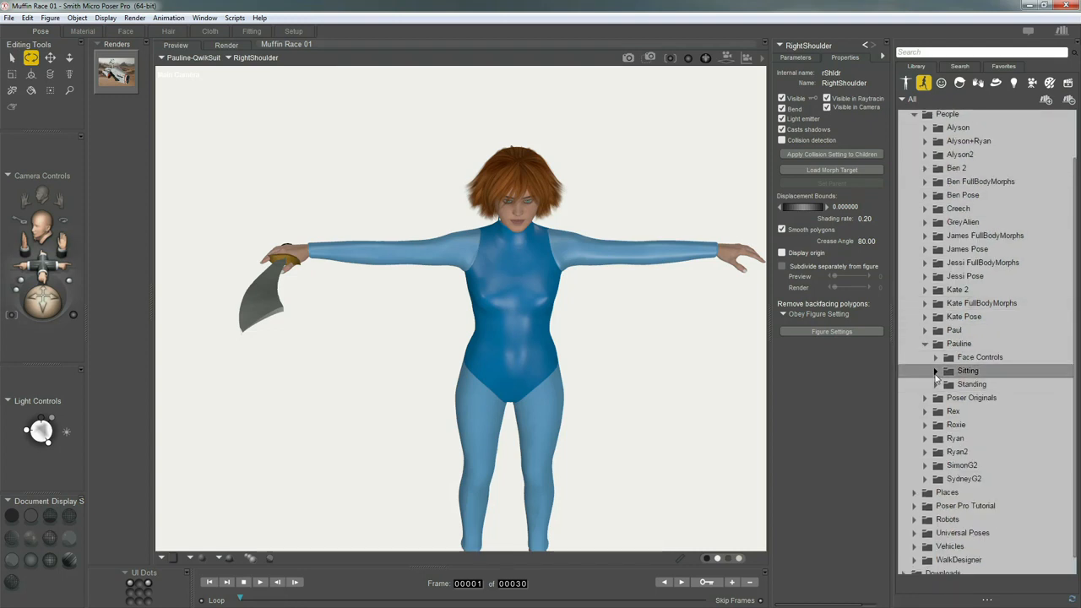
scroll(935, 377, down, 2)
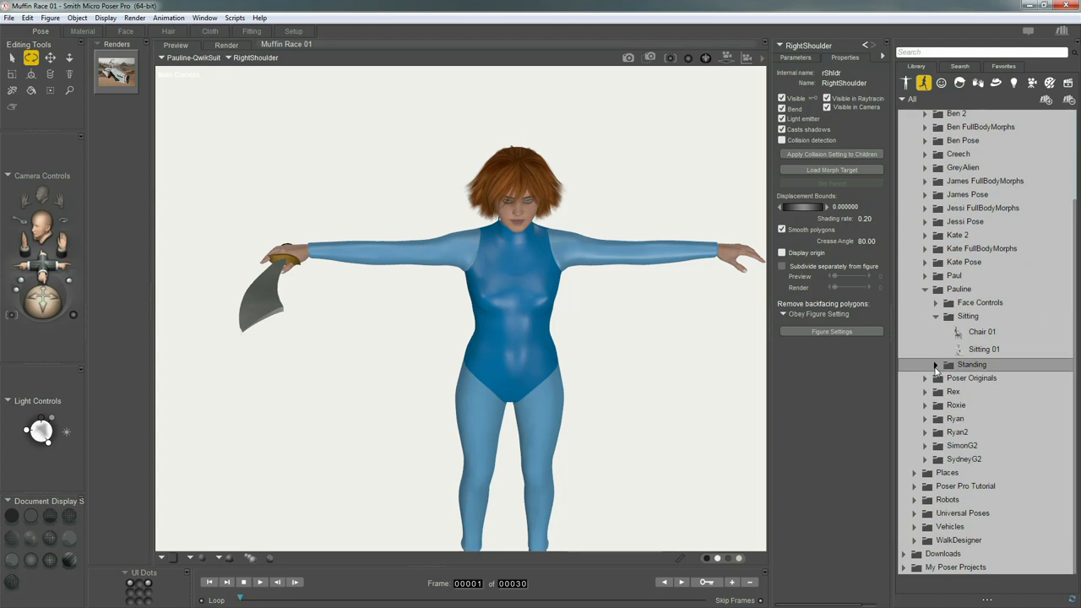
click(935, 366)
scroll(938, 364, down, 2)
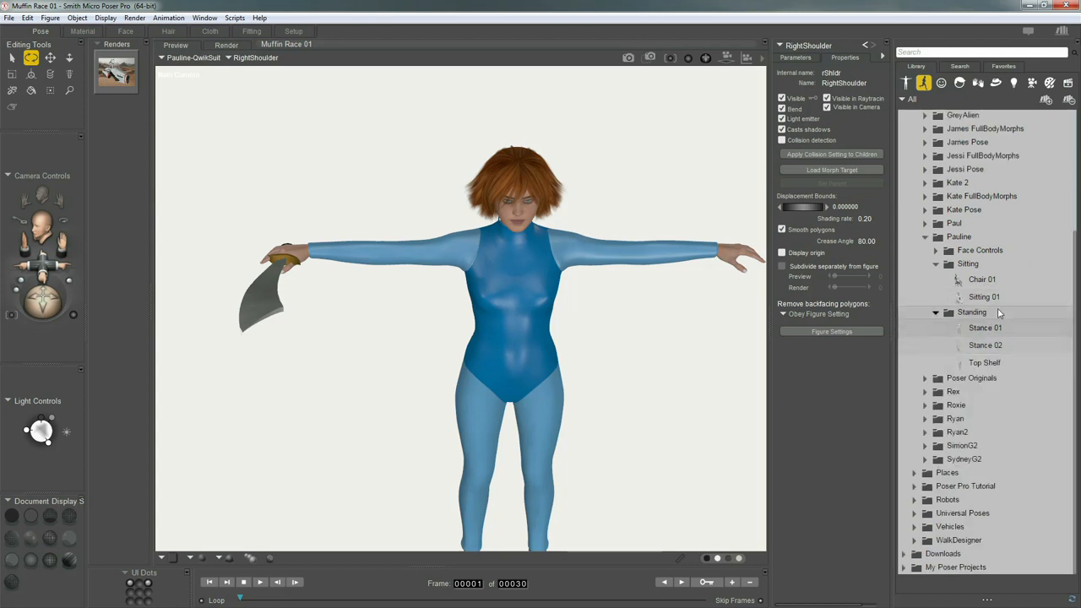
click(984, 363)
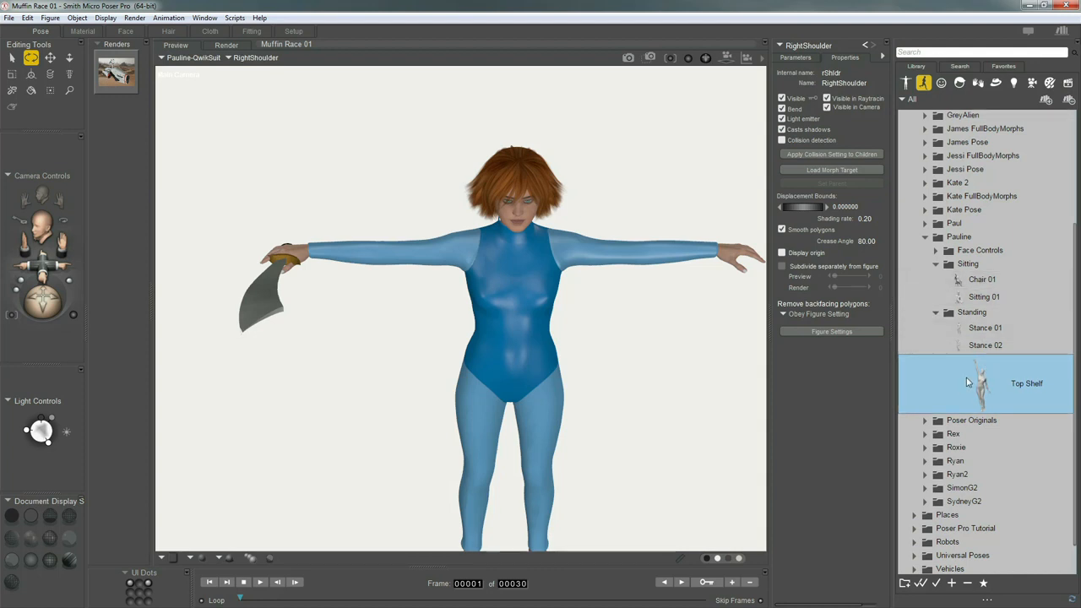
drag(858, 355, 734, 259)
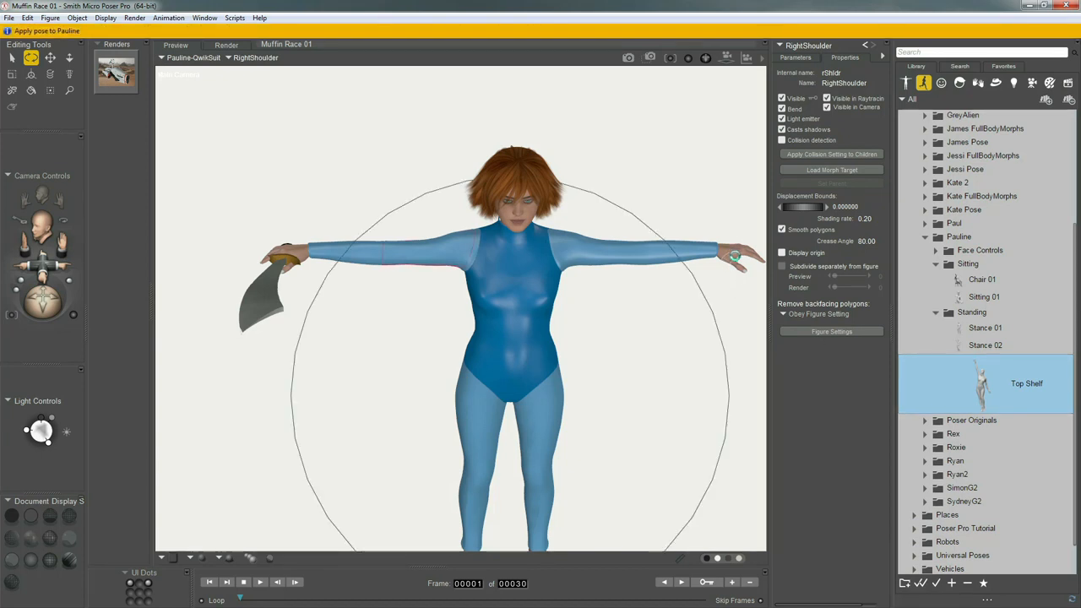
drag(734, 256, 736, 256)
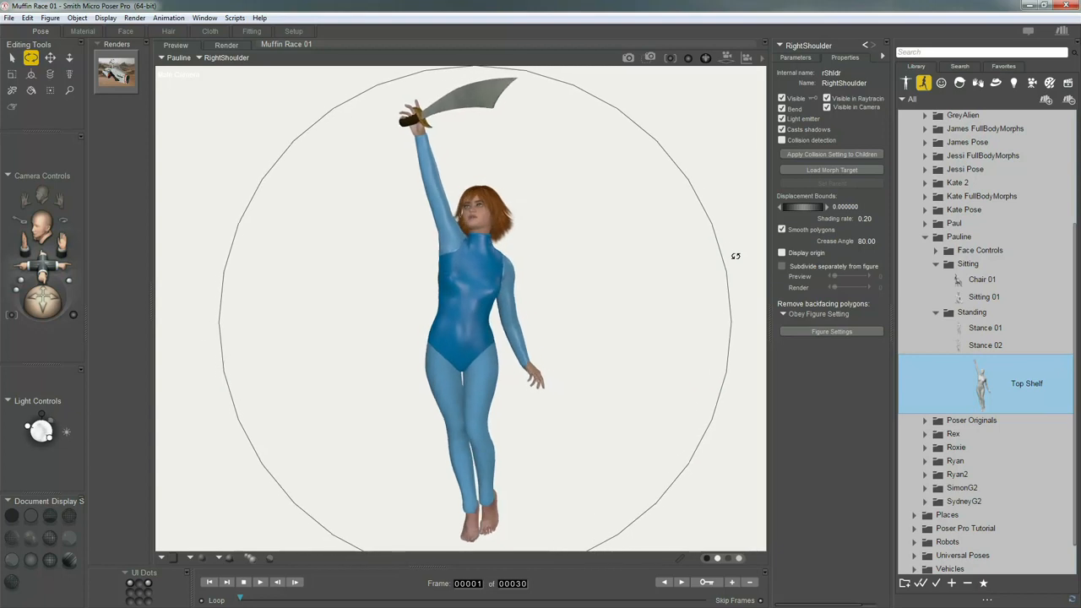
Apply the Sword Fight 03 pose from the Universal Poses > Action > Fighting folder to Pauline
click(924, 238)
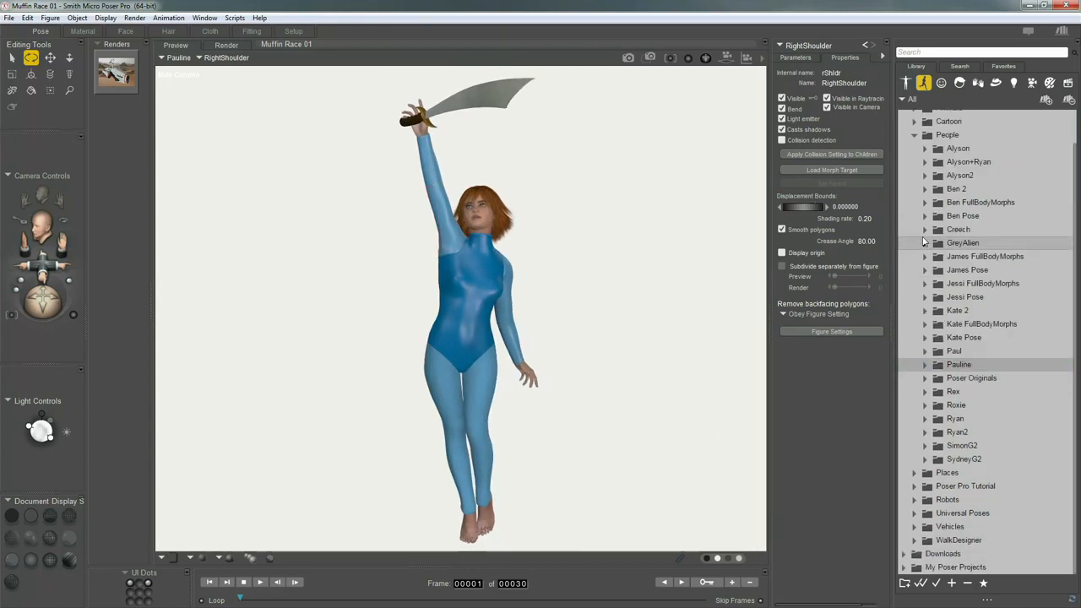
click(913, 136)
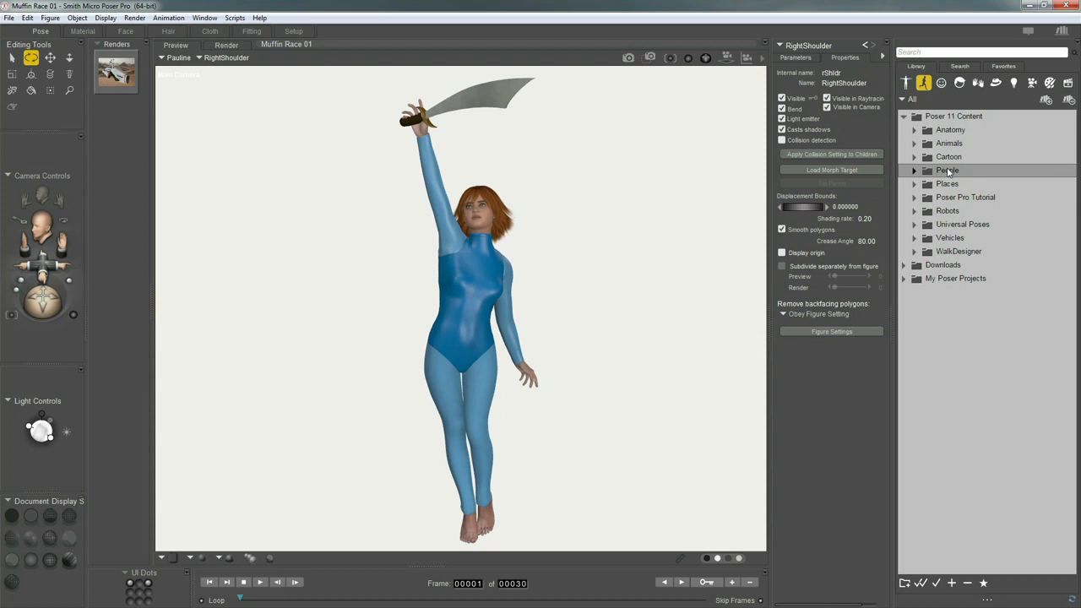
click(914, 225)
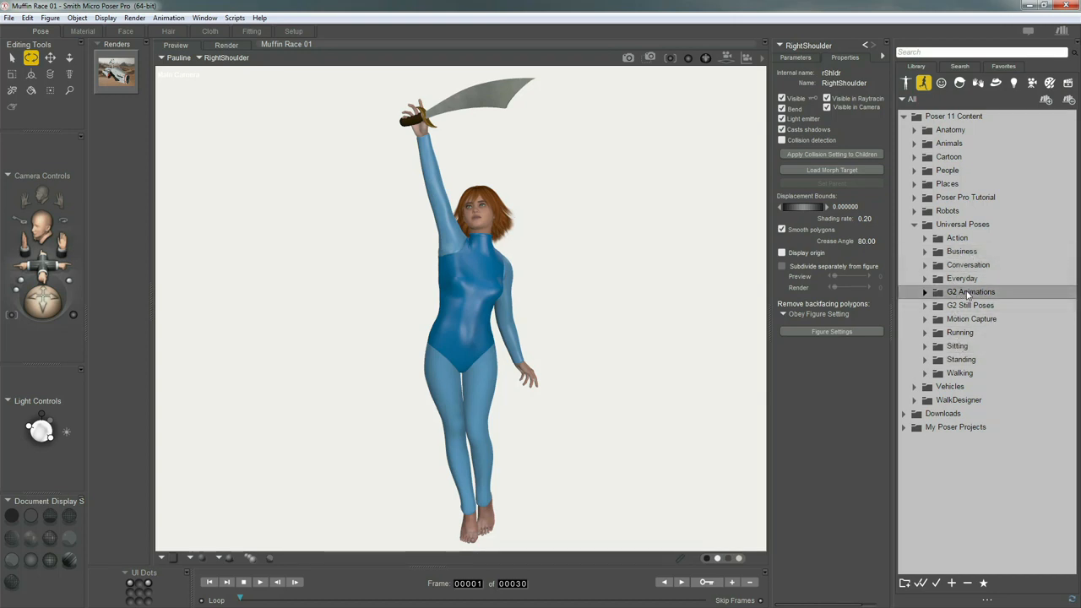
click(924, 239)
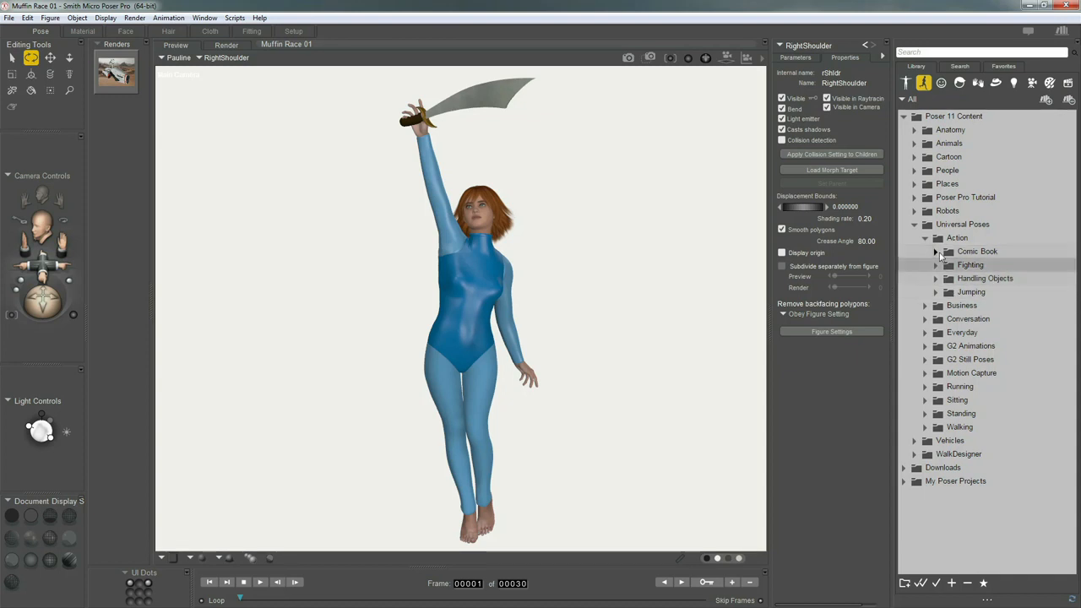
click(935, 269)
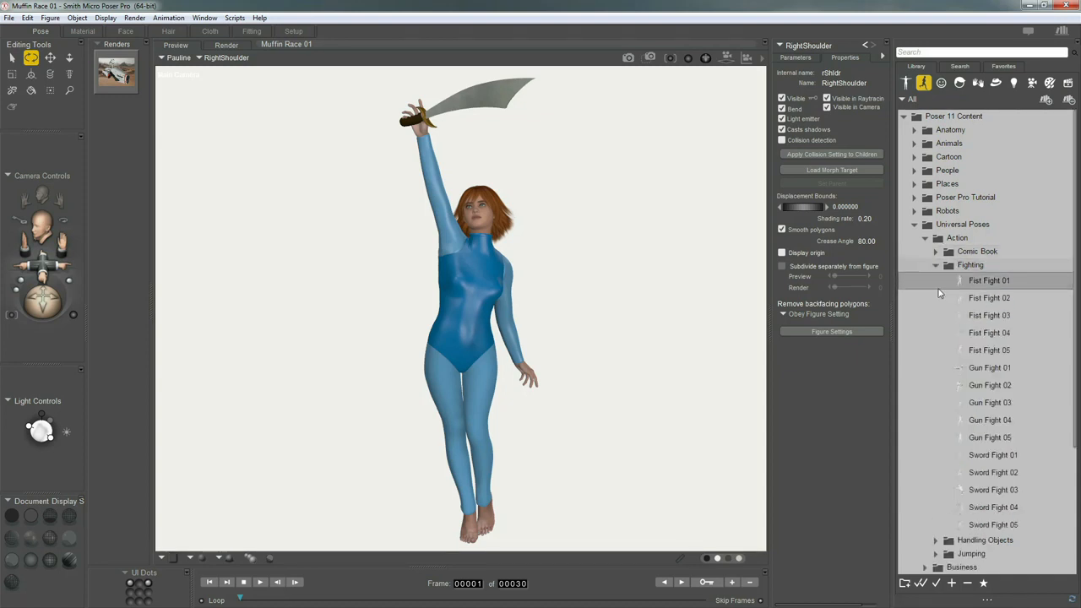
scroll(937, 291, down, 1)
click(997, 435)
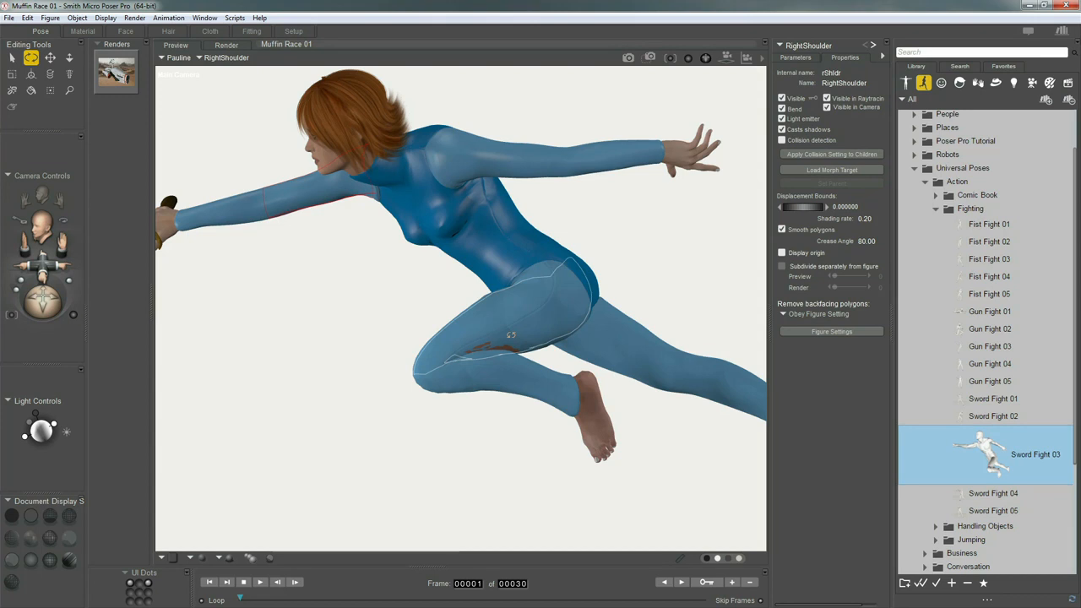
Turn off visibility for Pauline's LeftThigh so her skin does not poke through the suit
click(511, 335)
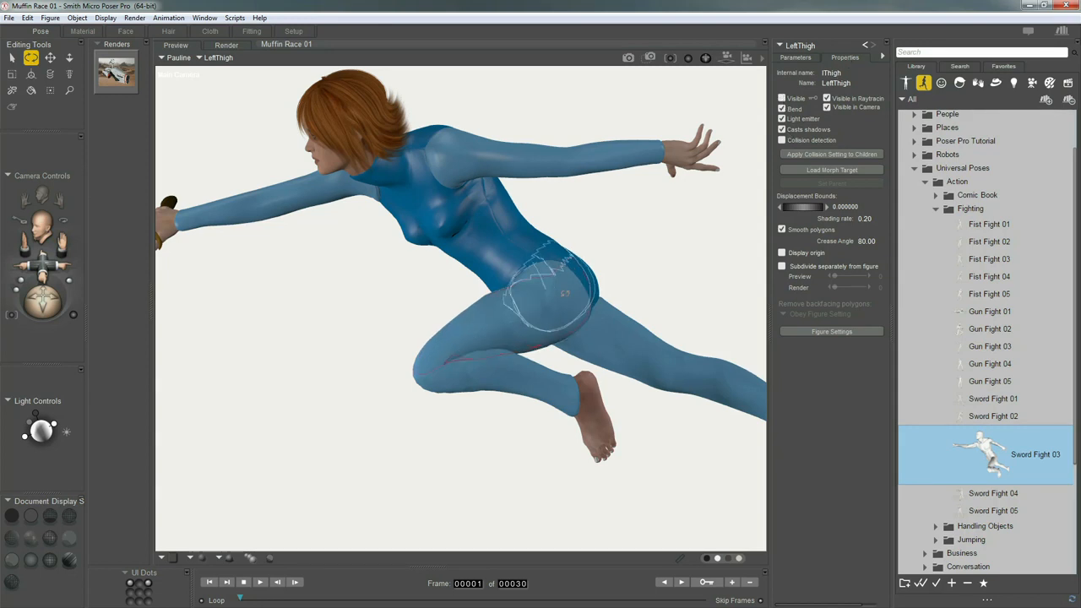
click(503, 295)
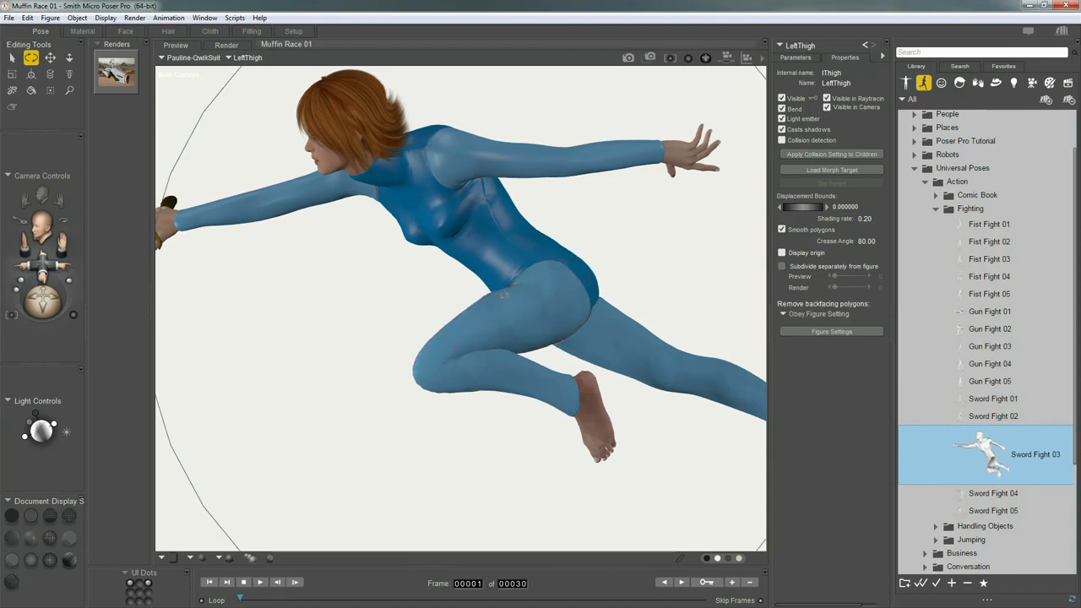
scroll(504, 295, down, 2)
scroll(504, 295, down, 2)
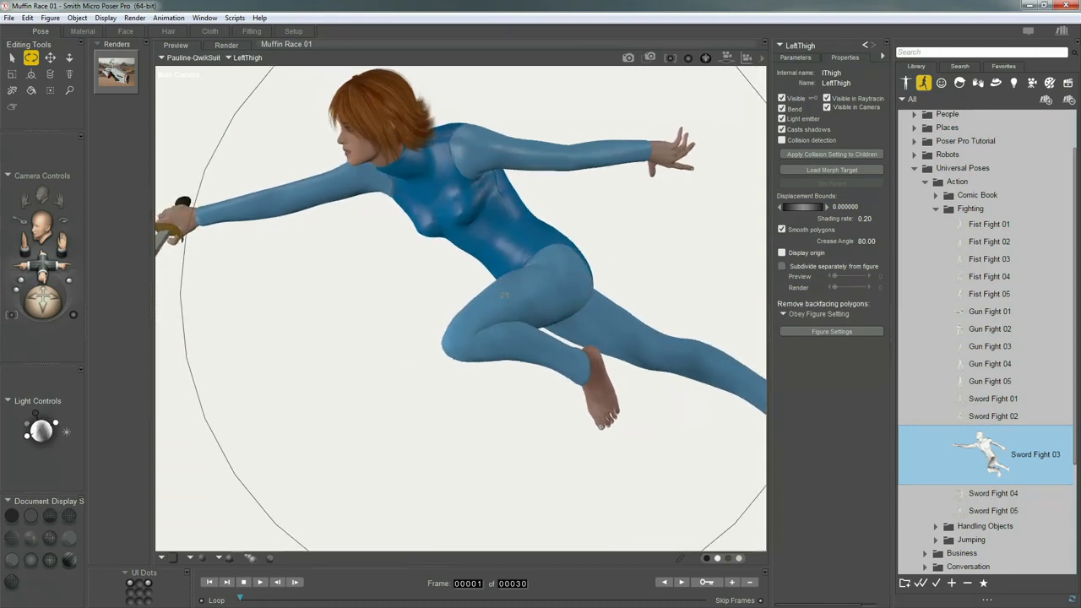
scroll(503, 294, down, 3)
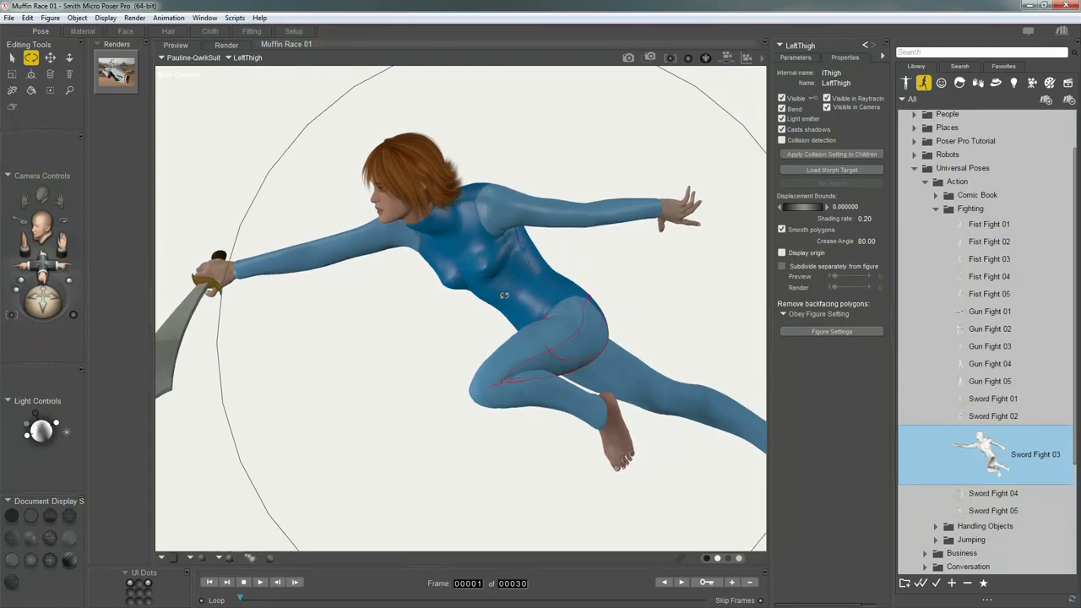
Apply the Furious expression from the Pauline folder of the expression library to Pauline's face
key(ctrl+=)
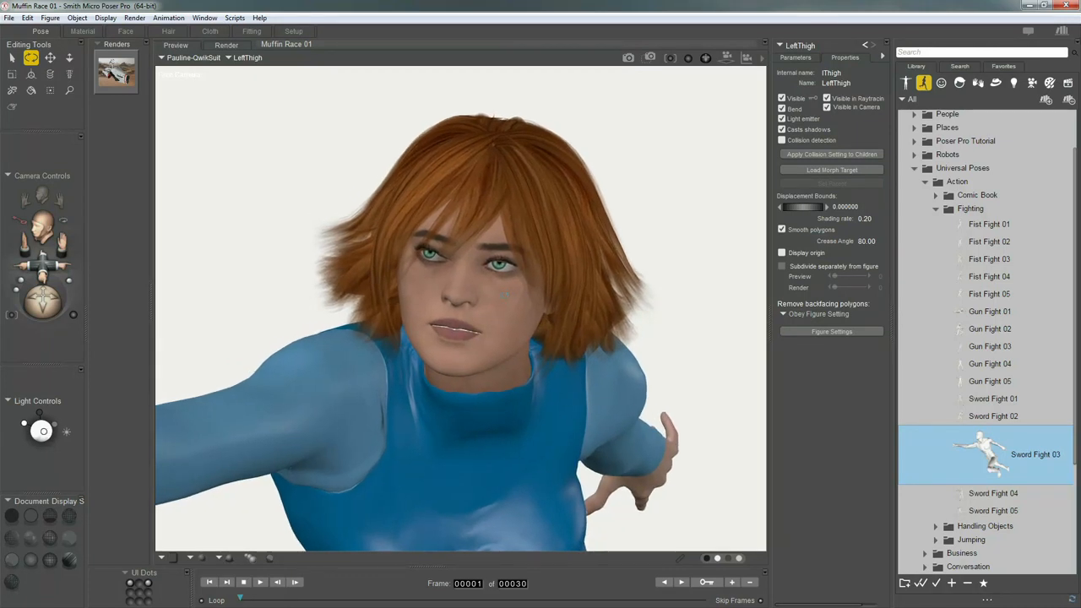
click(463, 281)
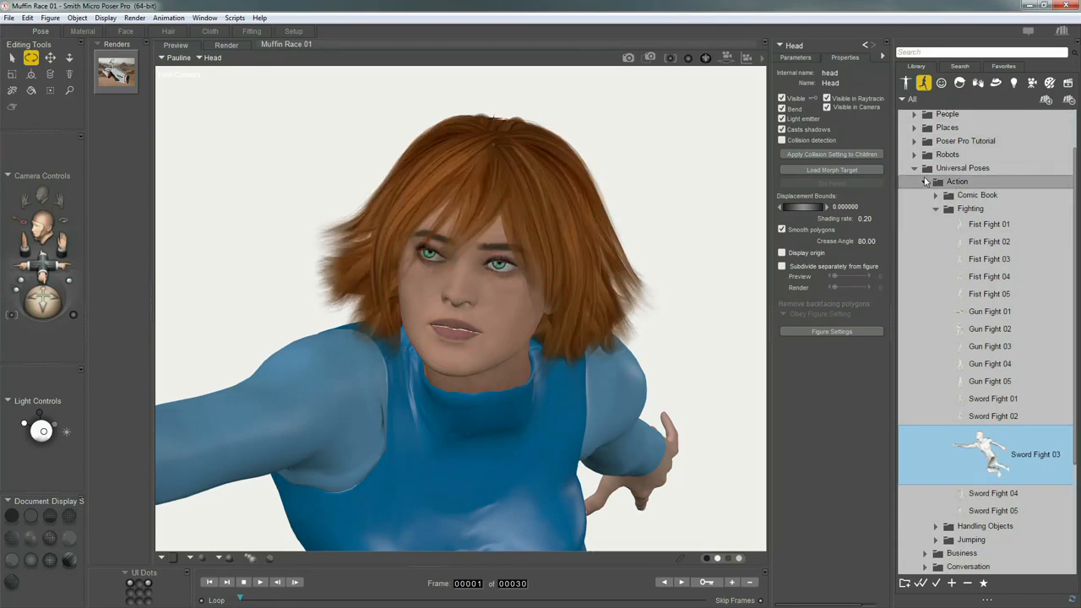
click(941, 81)
click(915, 119)
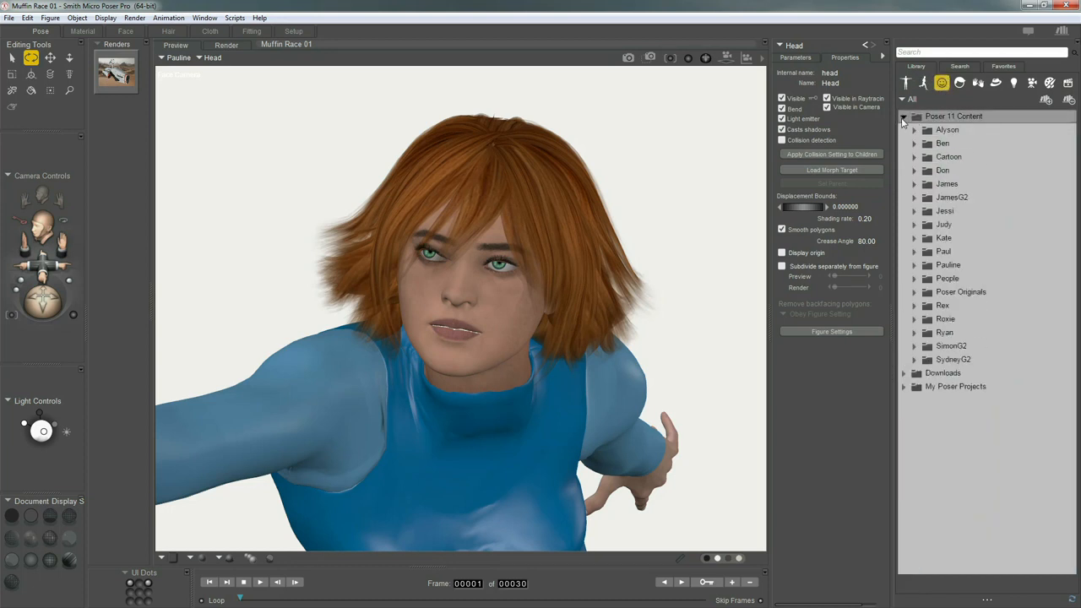
click(914, 265)
scroll(920, 270, down, 1)
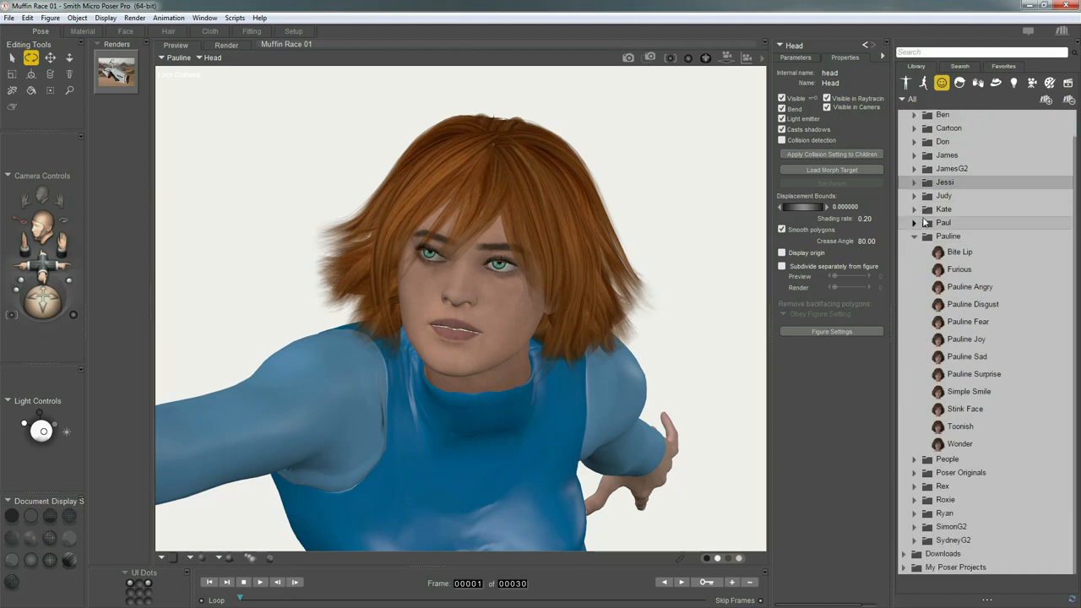
click(958, 281)
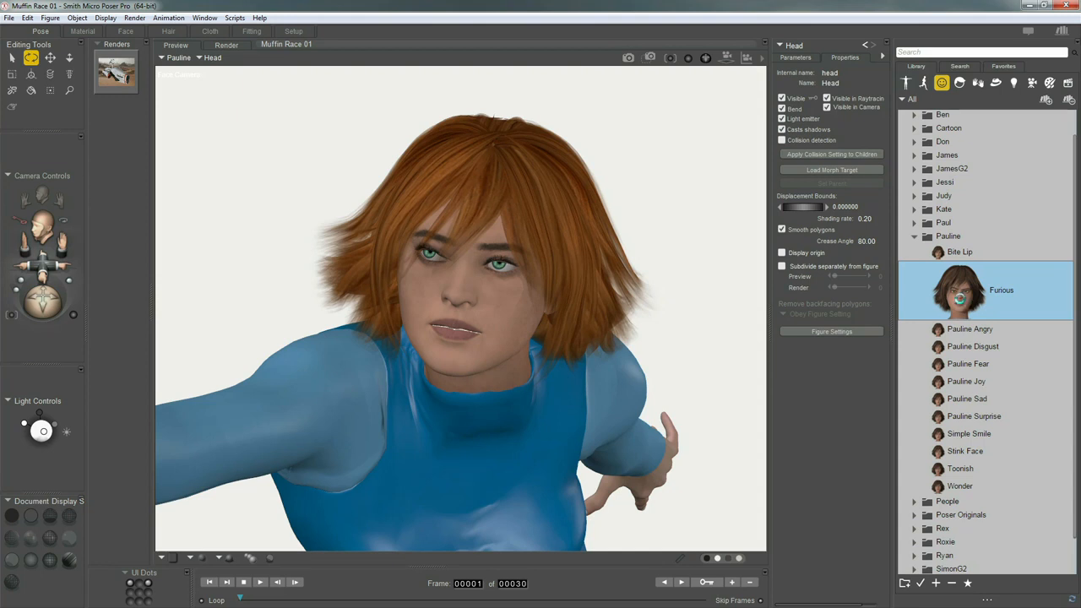
double_click(960, 295)
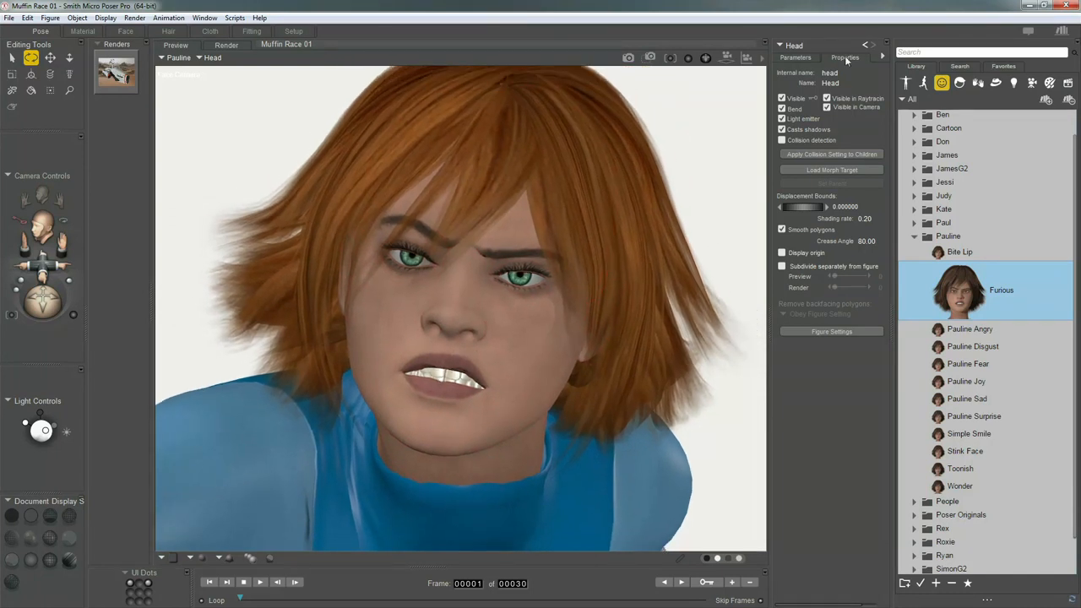
Set the Brows Angry expression on Pauline's head to about 0.328 and adjust Brows Up
click(803, 59)
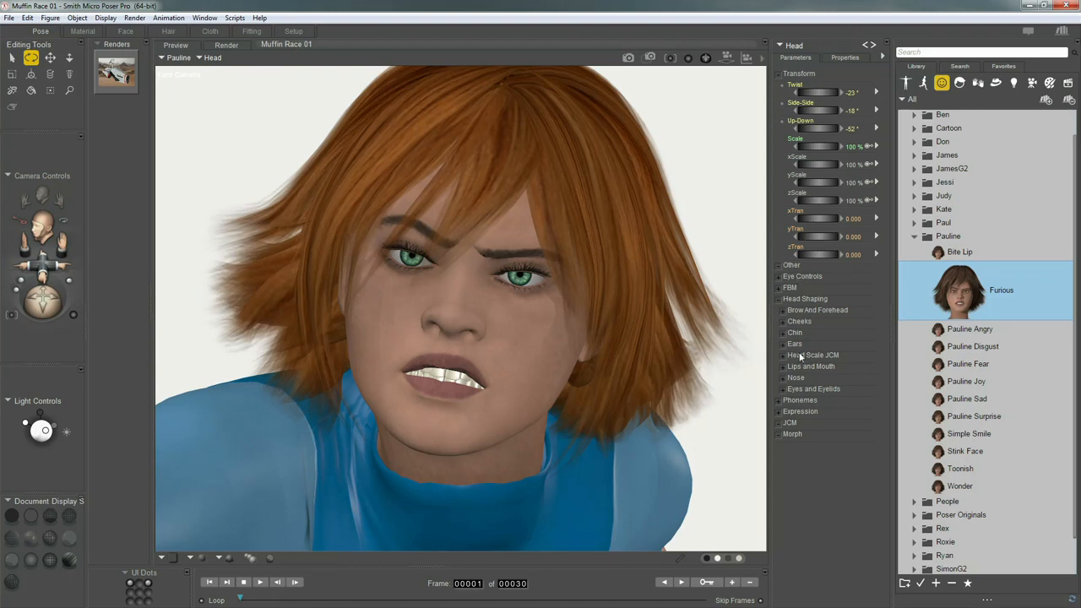
click(782, 413)
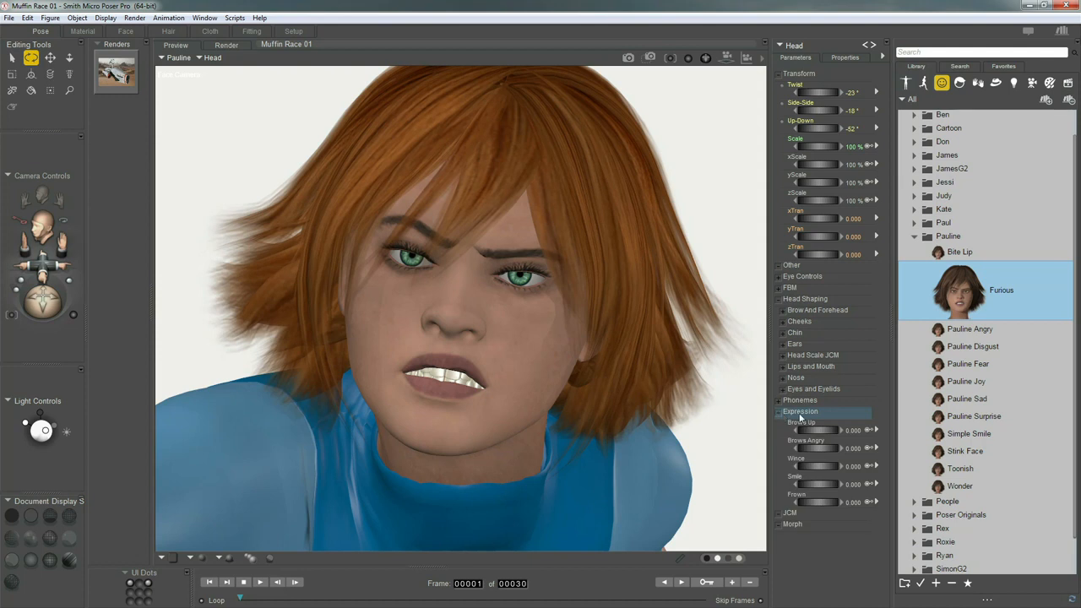
drag(818, 447, 856, 449)
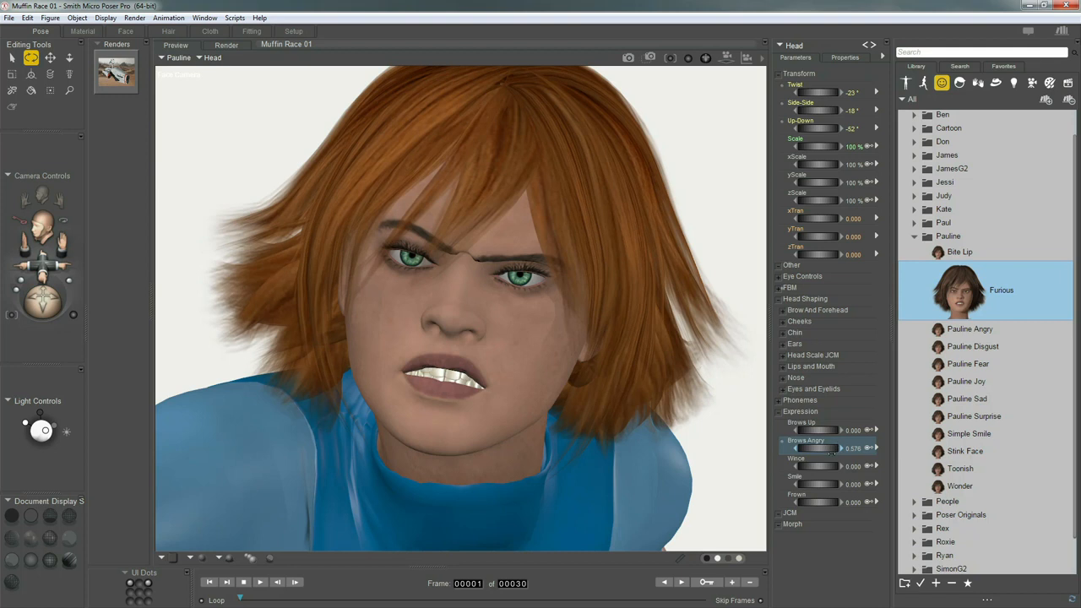
drag(818, 451, 795, 449)
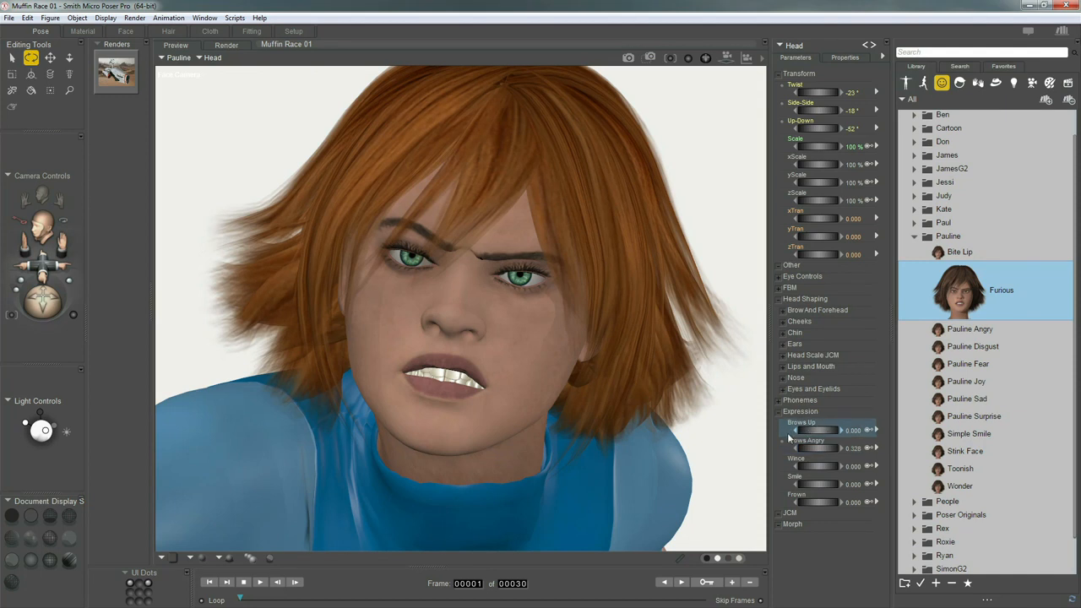
drag(833, 434, 797, 435)
Open Pauline's jaw about 7 degrees and shift it sideways to give her a snarling mouth
click(434, 439)
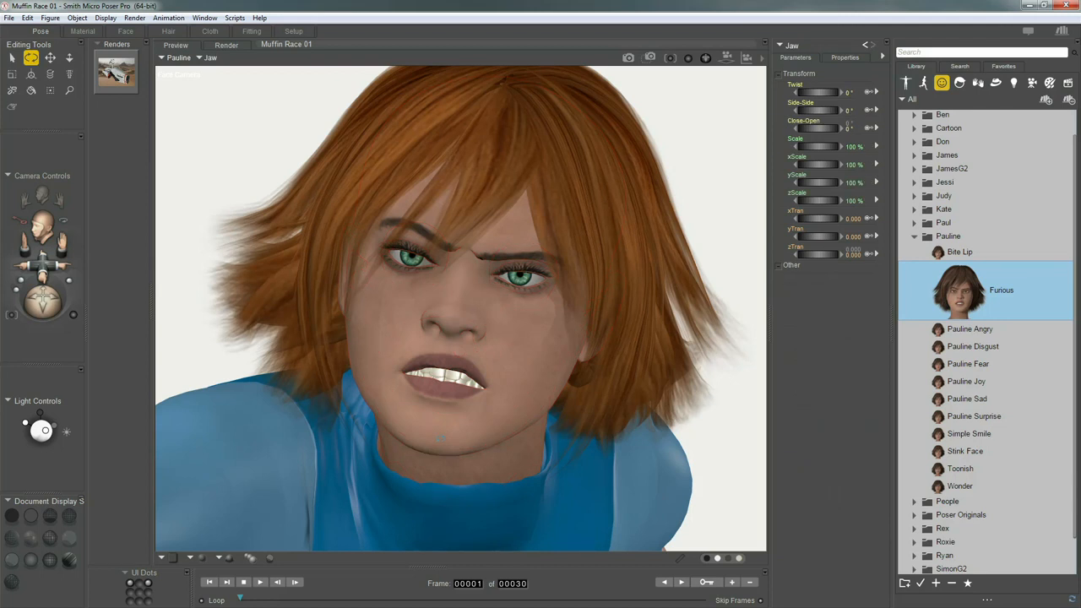
key(t)
drag(439, 436, 503, 319)
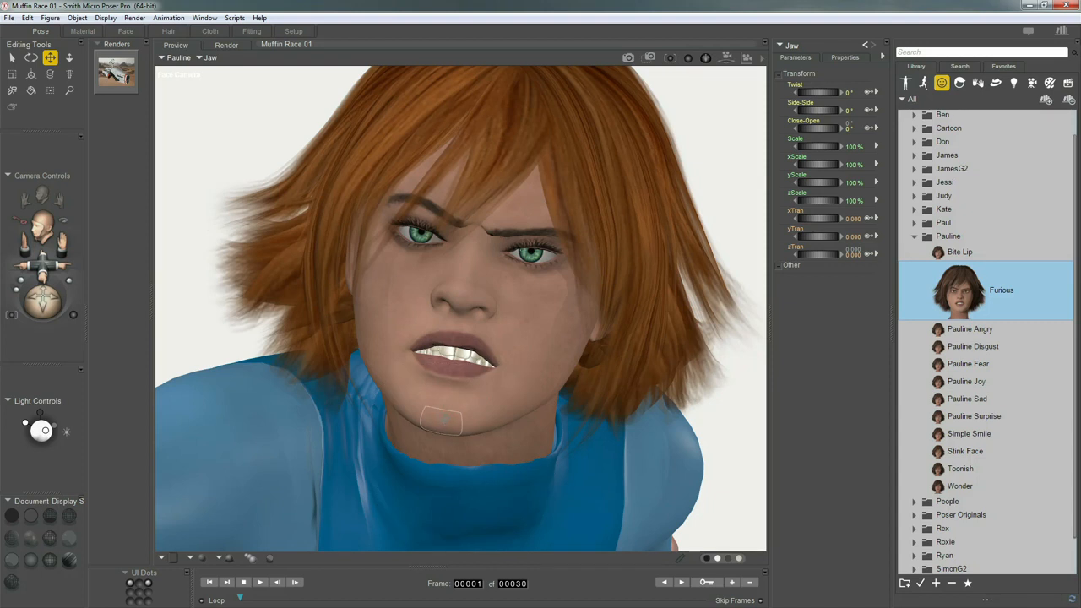
drag(442, 420, 488, 468)
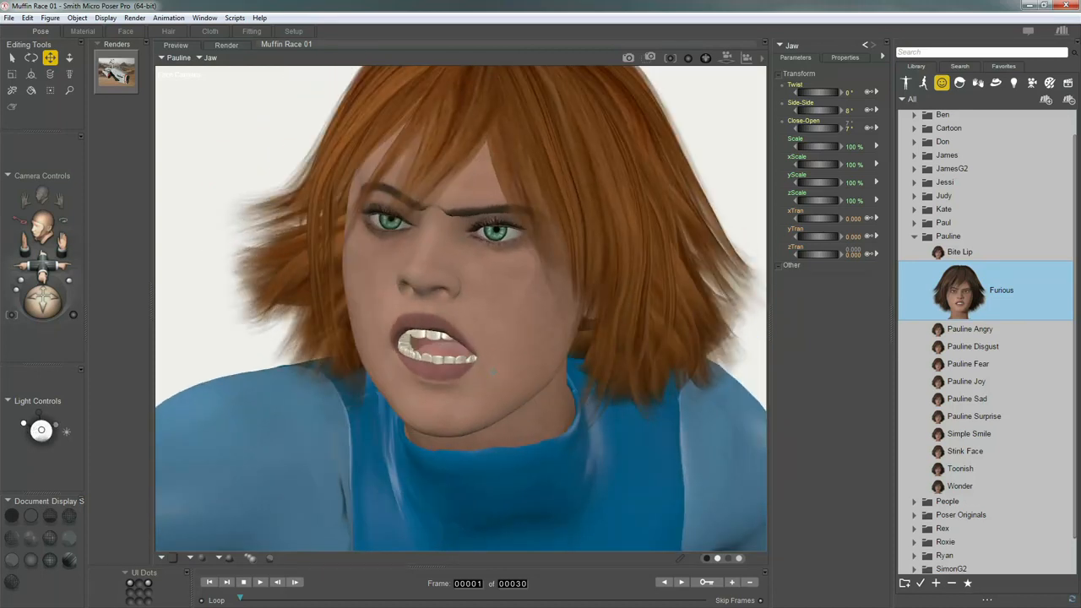
In the main camera view, rotate Pauline's whole body to yRotate -56° and move it to xTran 3.483
key(ctrl+m)
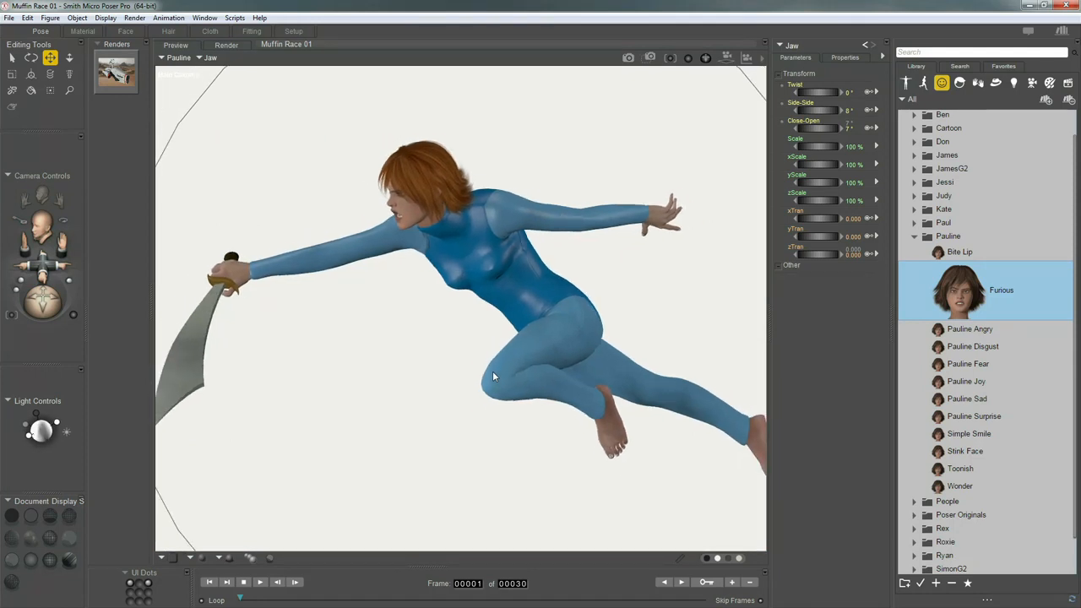
key(ctrl+t)
click(485, 402)
click(795, 46)
click(808, 20)
drag(827, 161, 799, 166)
drag(814, 220, 909, 223)
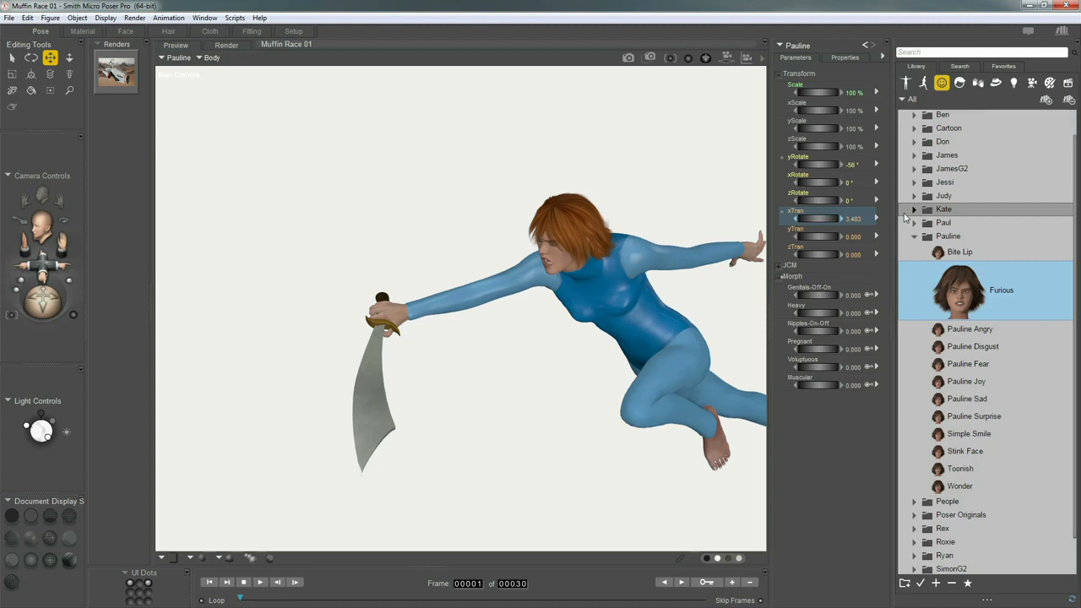
Raise Pauline's sword arm and rotate her neck to about 8° Twist, 15° Side-Side and -16° Bend
key(r)
drag(500, 277, 490, 246)
mouse_move(582, 265)
mouse_down()
mouse_move(575, 248)
mouse_move(581, 260)
mouse_up()
key(w)
key(r)
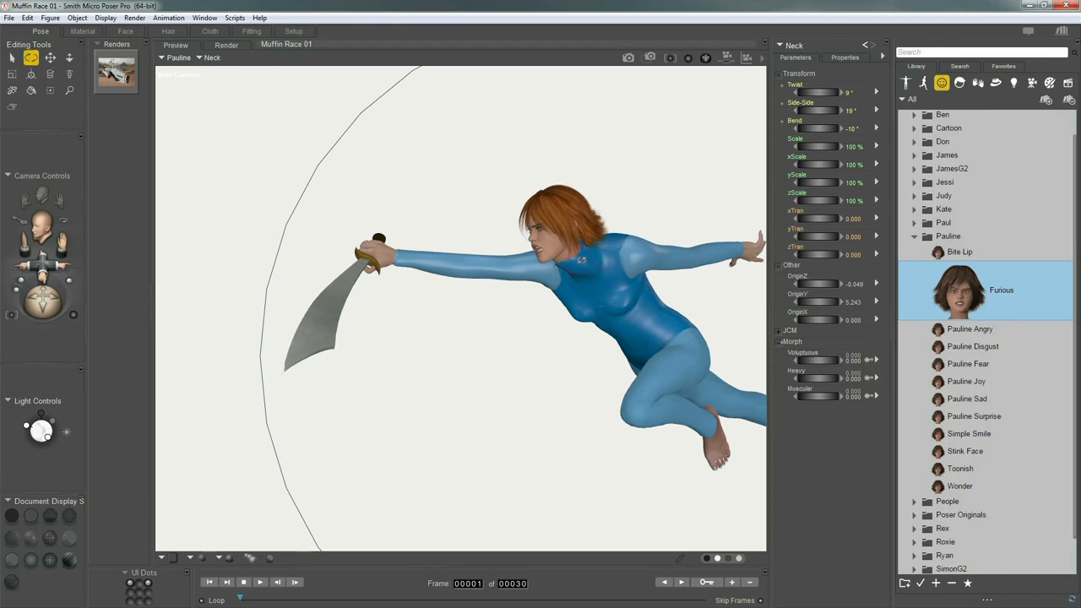
drag(584, 258, 568, 298)
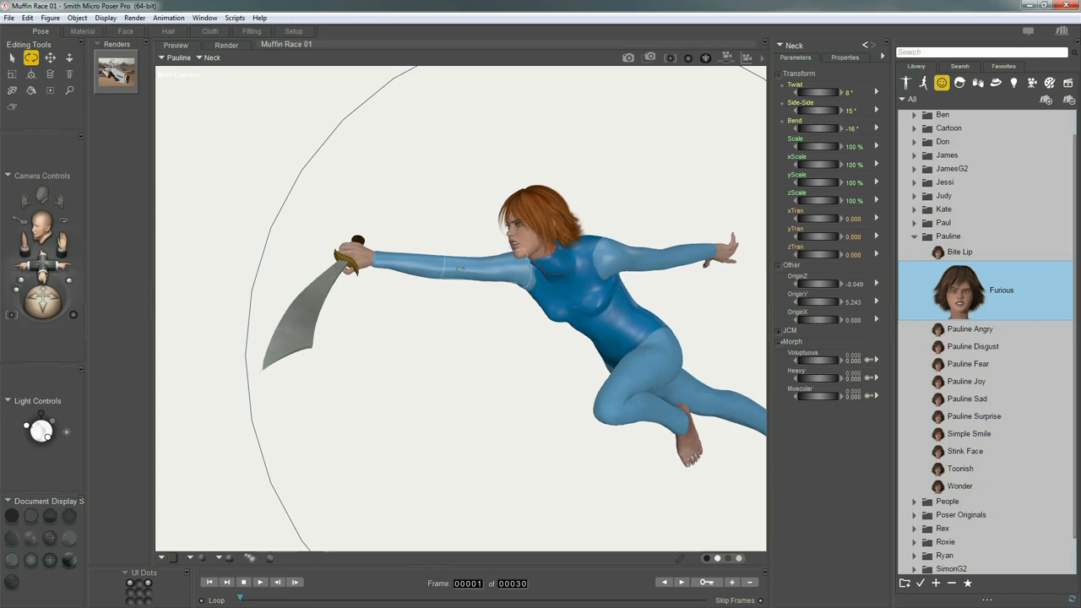
Add the Dregon figure from the Animals > Dregon folder of the figure library to the scene
click(906, 82)
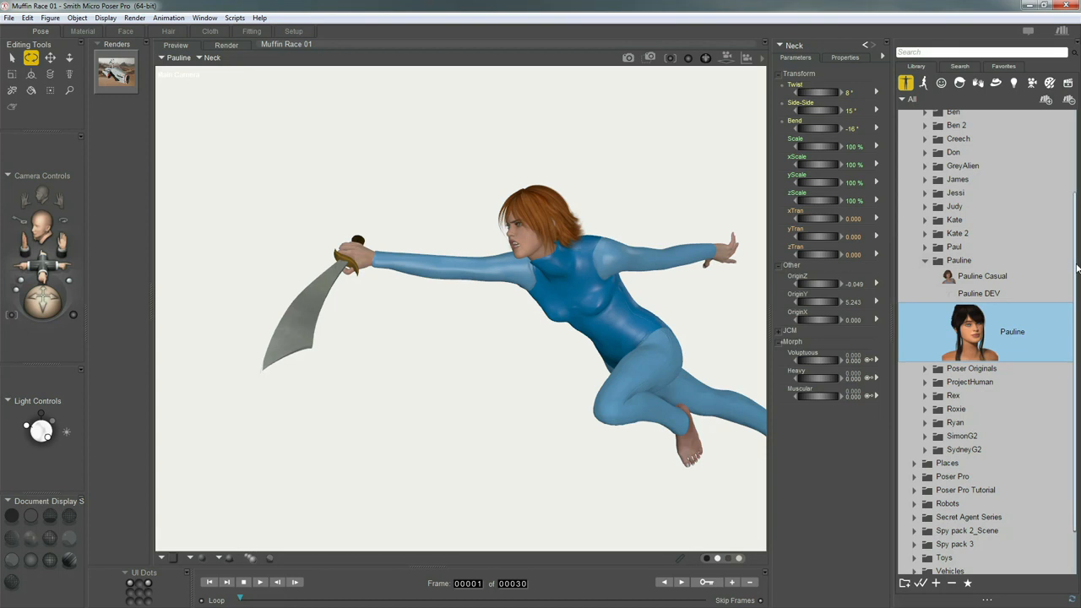
scroll(1075, 275, up, 5)
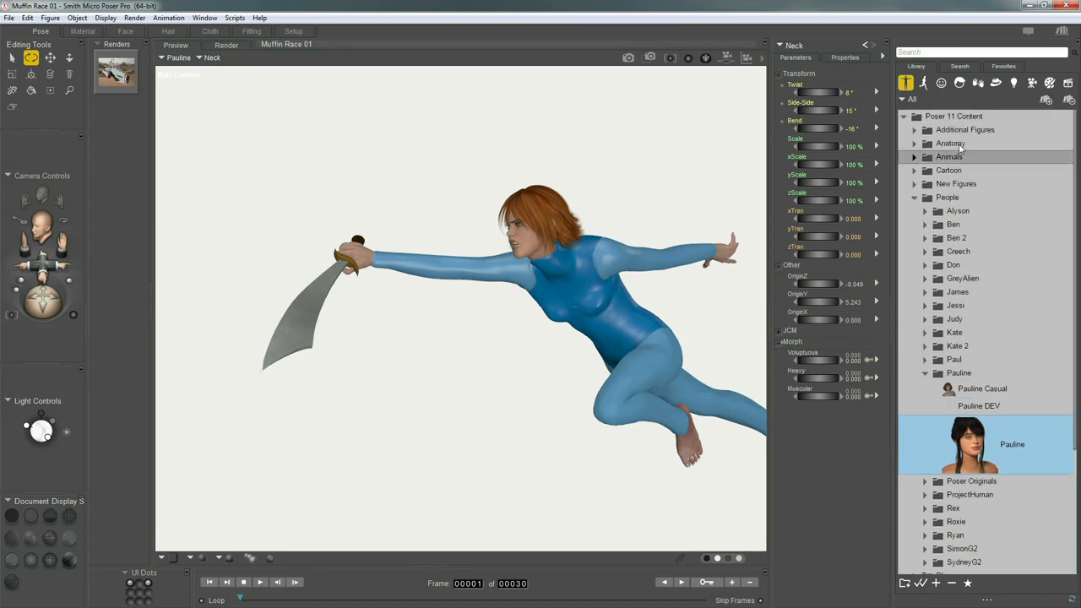
click(914, 197)
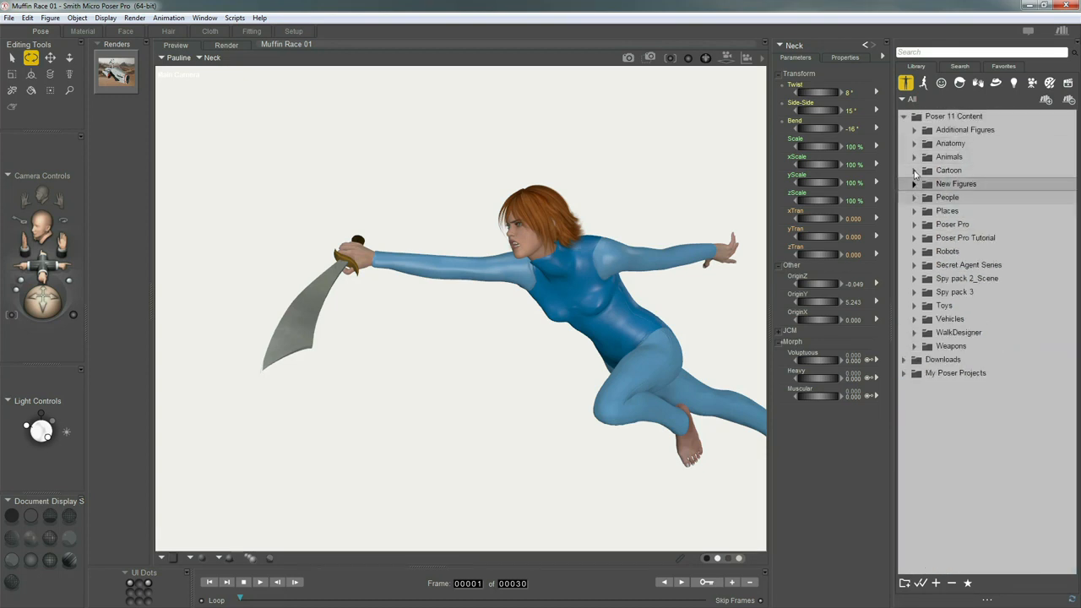
click(914, 157)
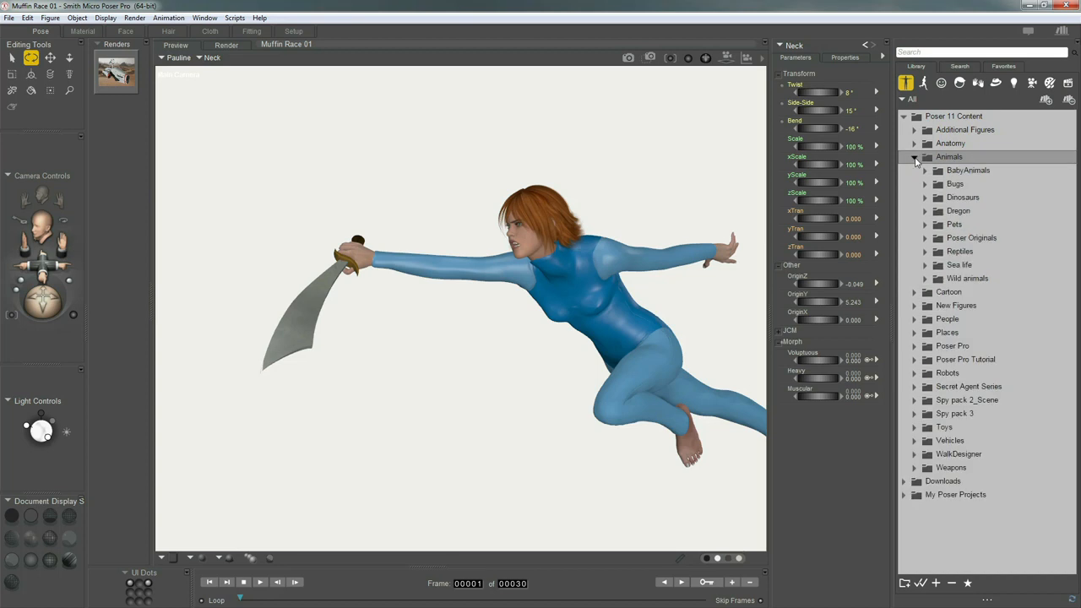
click(925, 211)
click(955, 225)
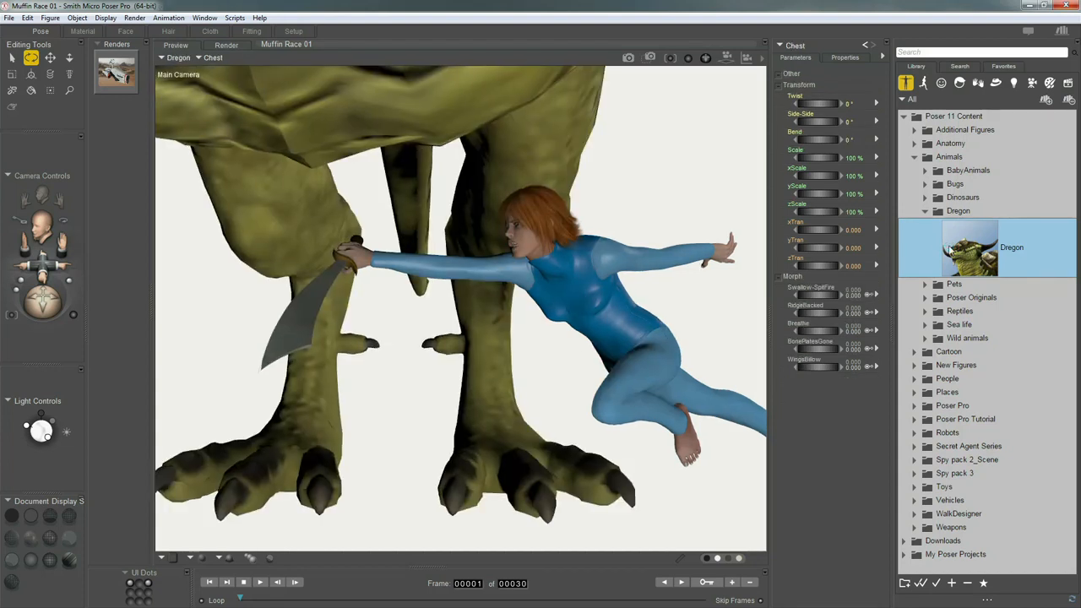
Set the overall body scale of the Dregon figure to 25%
click(521, 434)
scroll(530, 431, down, 8)
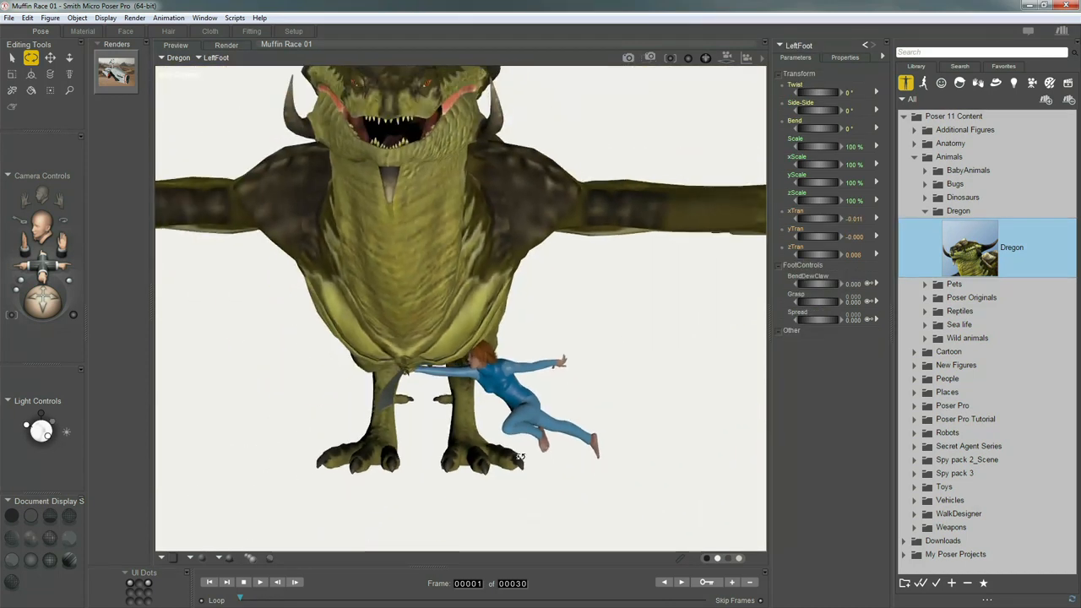
scroll(520, 458, down, 4)
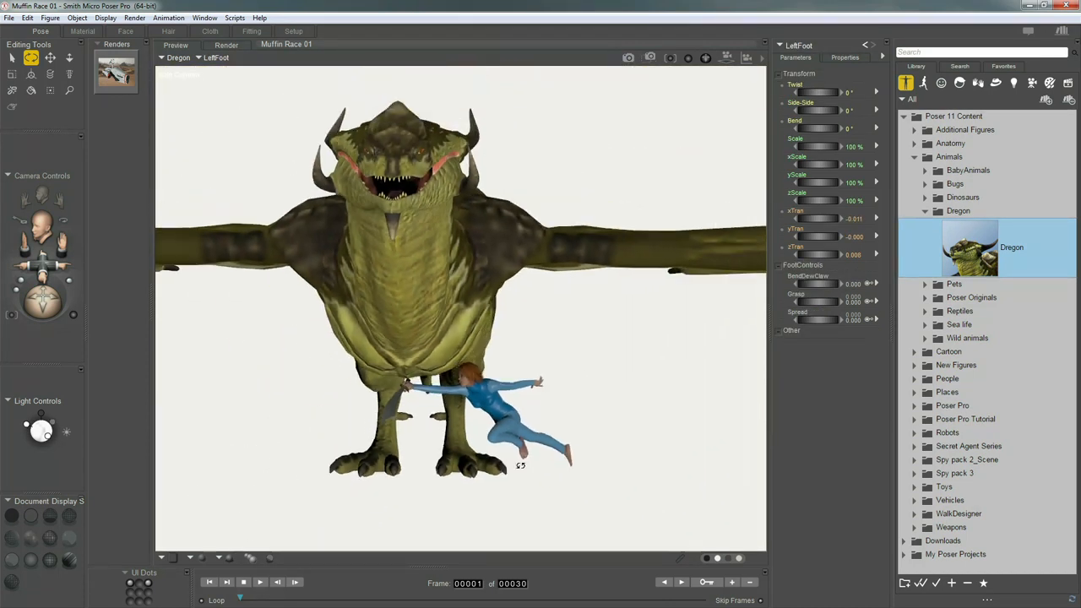
middle_drag(520, 463, 553, 463)
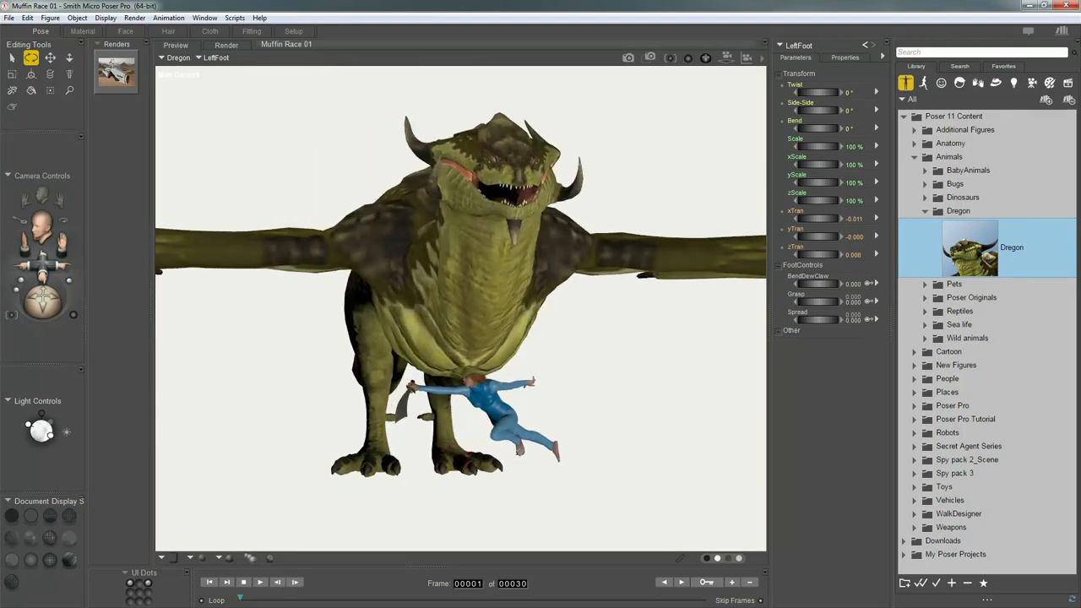
click(811, 49)
click(817, 49)
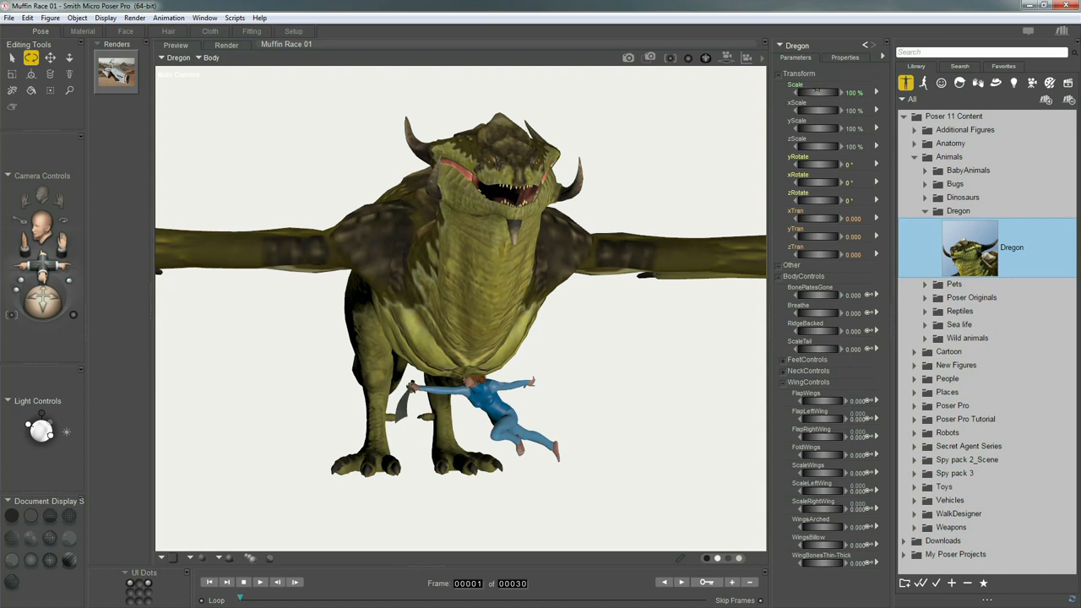
click(853, 92)
text(25)
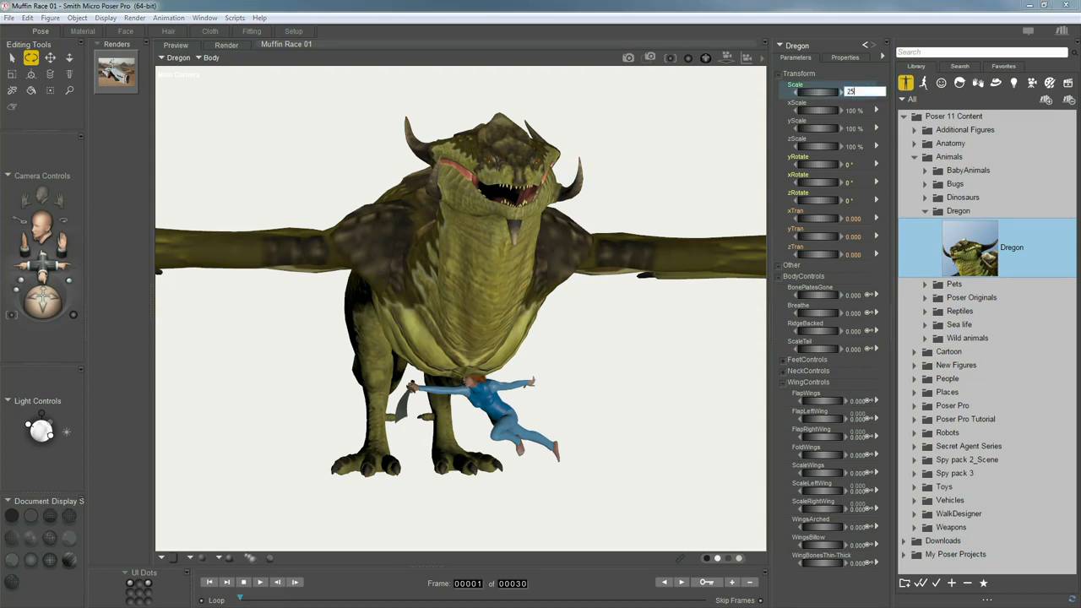
key(Return)
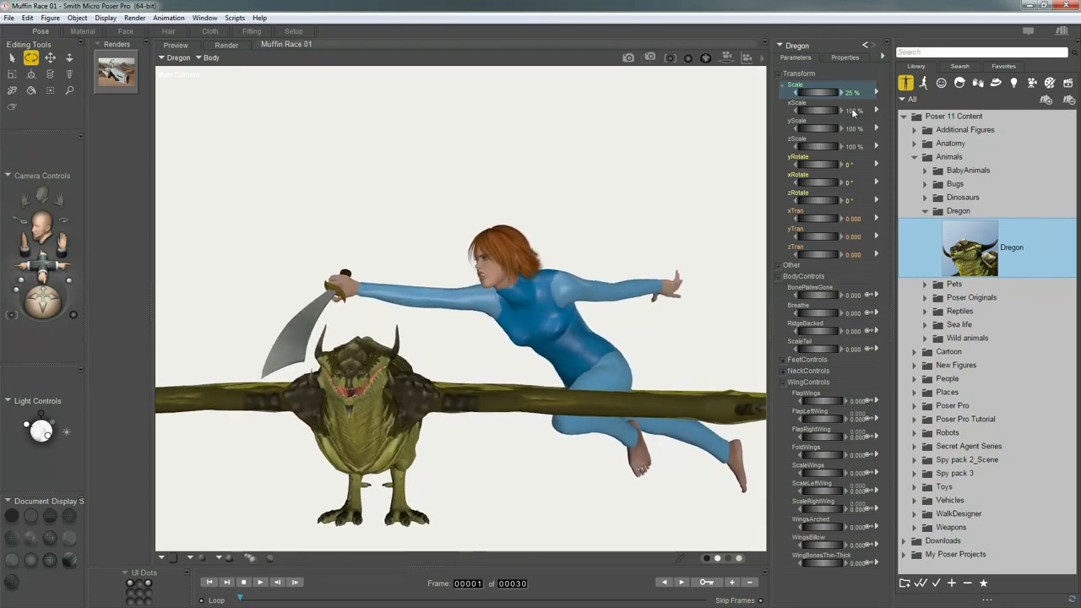
Move the Dregon's body to xTran -1.711 and yTran 3.965, try the FlapWings control, and undo that flap
drag(822, 220, 902, 240)
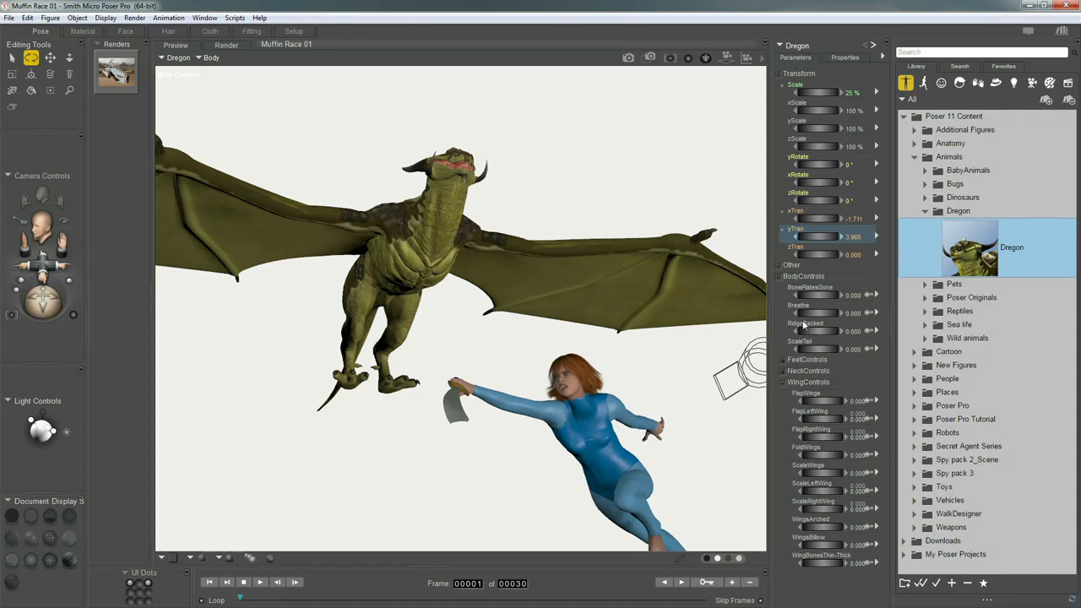
mouse_move(816, 404)
mouse_down()
mouse_move(962, 406)
mouse_move(760, 420)
mouse_move(860, 412)
mouse_move(802, 412)
mouse_up()
key(ctrl+z)
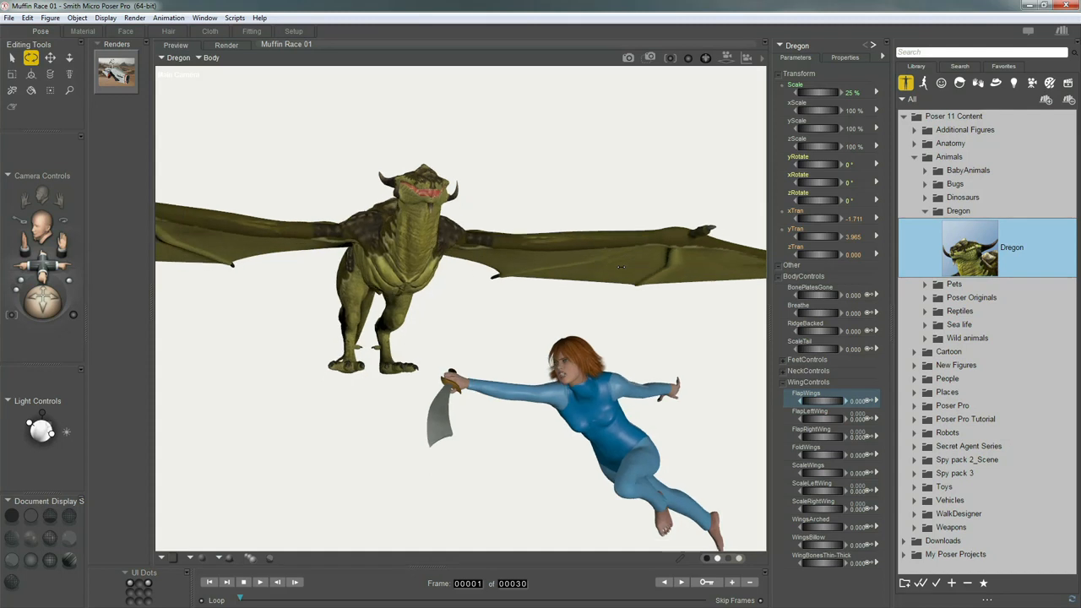
Apply the Hover pose from the Animals > Dregon folder of the pose library to the Dregon figure
click(429, 242)
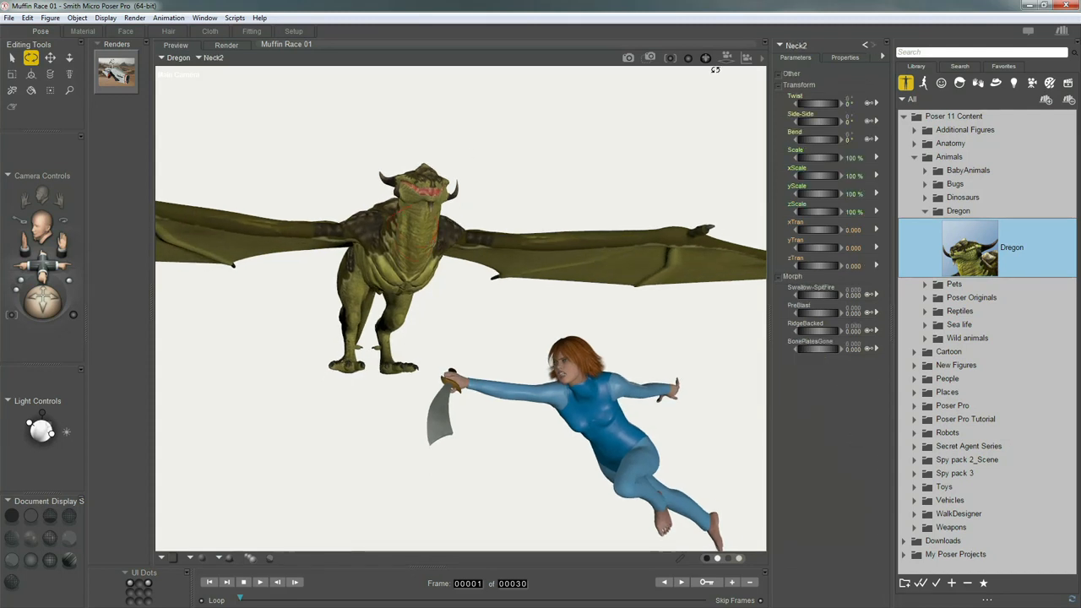
click(923, 83)
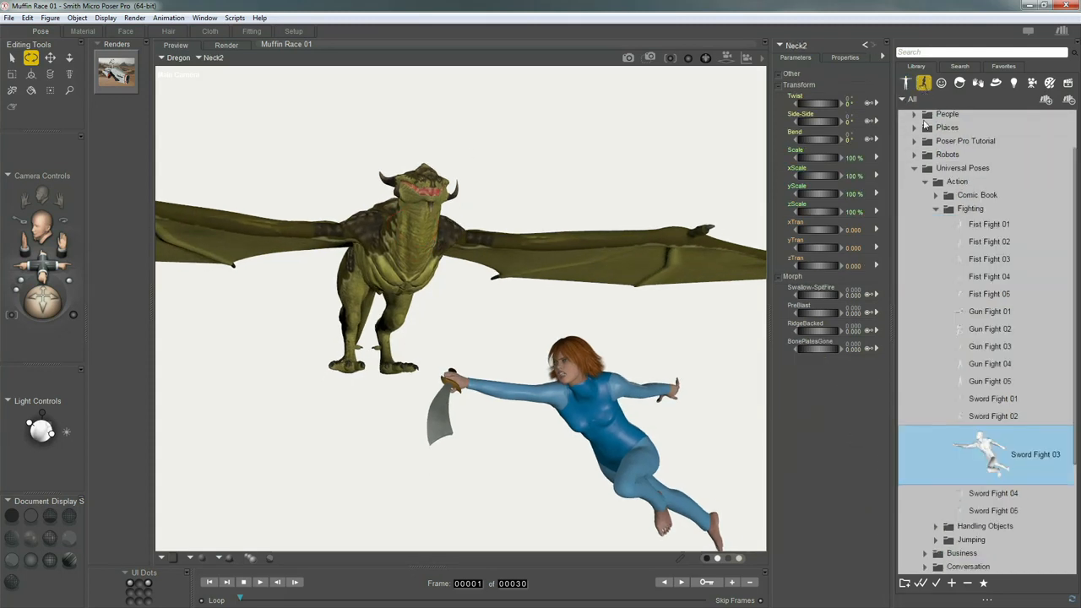
click(914, 169)
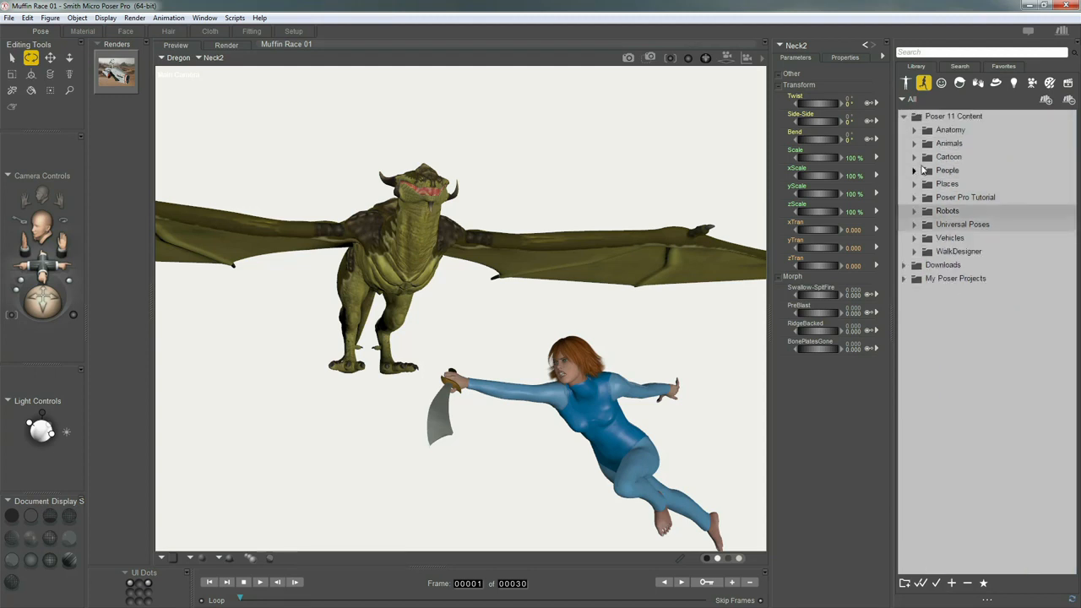
click(915, 143)
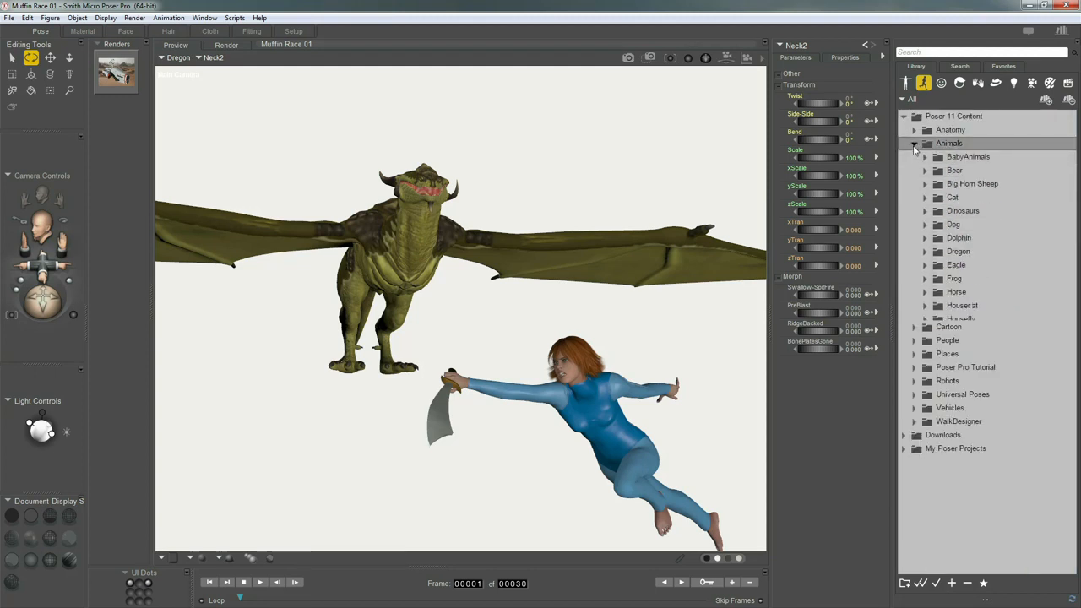
click(924, 252)
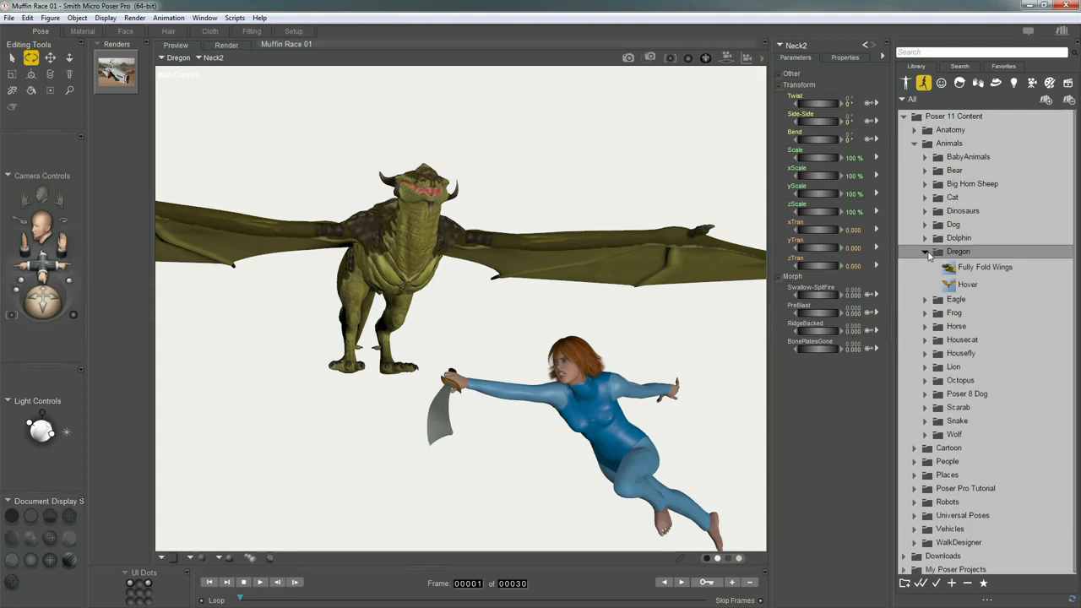
click(956, 289)
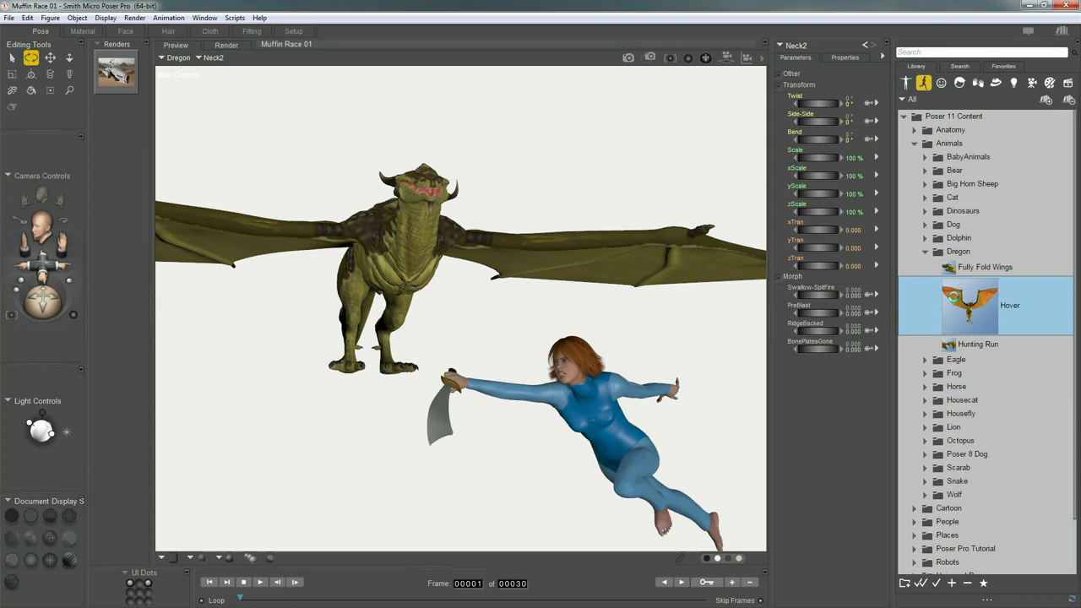
double_click(955, 302)
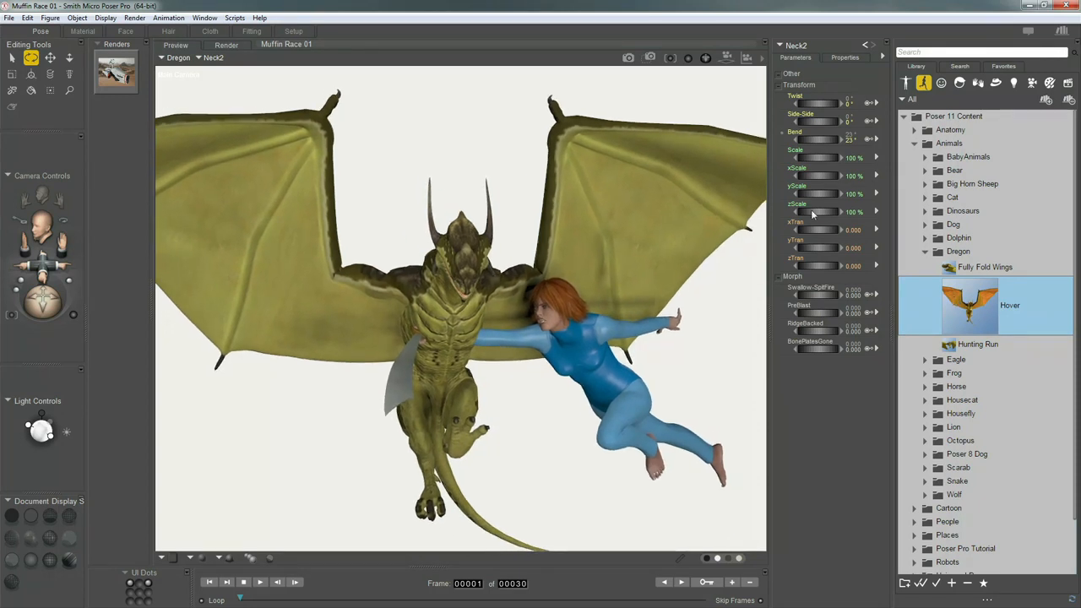
Turn the Dregon's whole body to 41° yRotate and move it to xTran -2.184
click(798, 49)
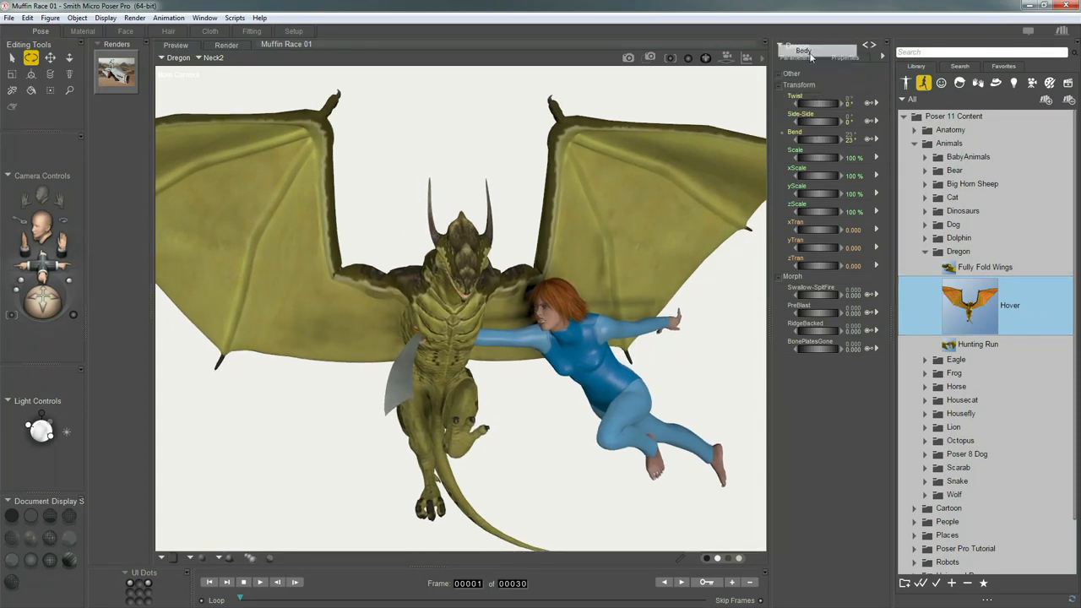
click(804, 49)
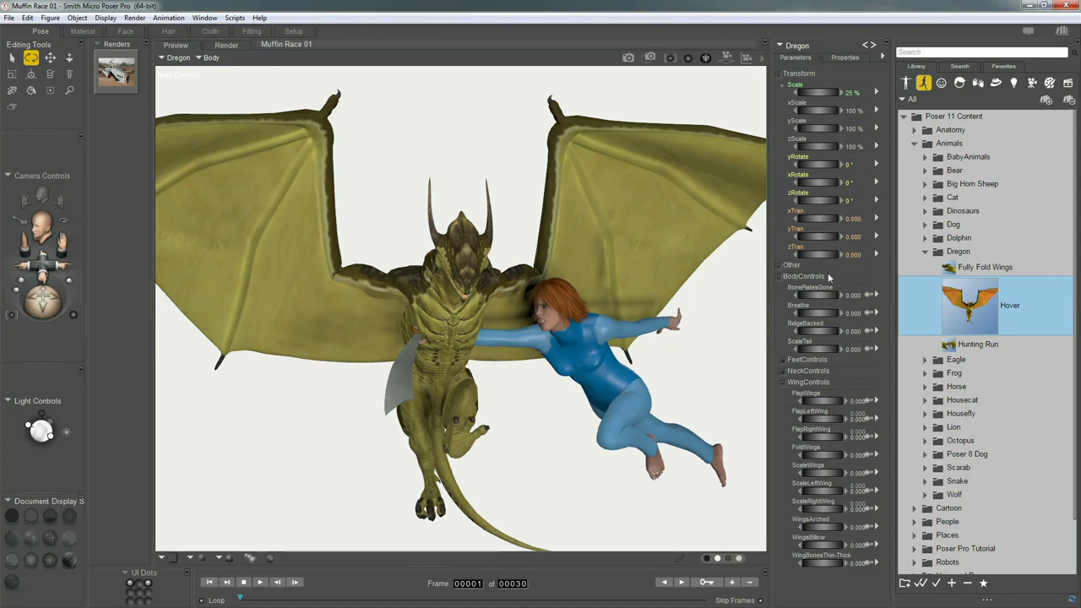
drag(807, 164, 841, 169)
drag(813, 219, 683, 230)
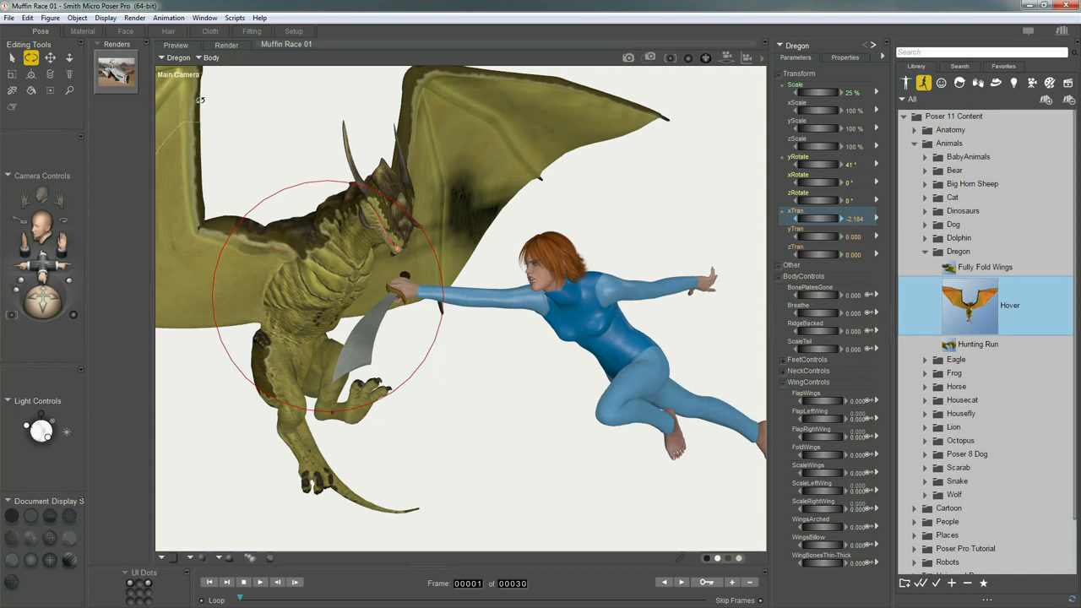
Import forest.jpg from the Desktop as the scene's background picture
click(9, 18)
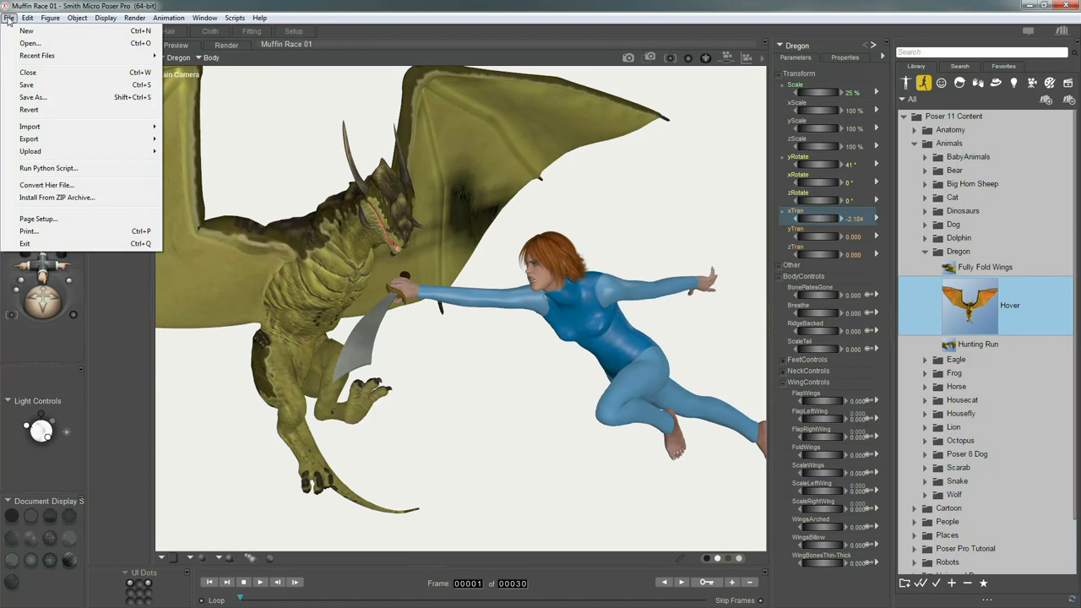
mouse_move(70, 133)
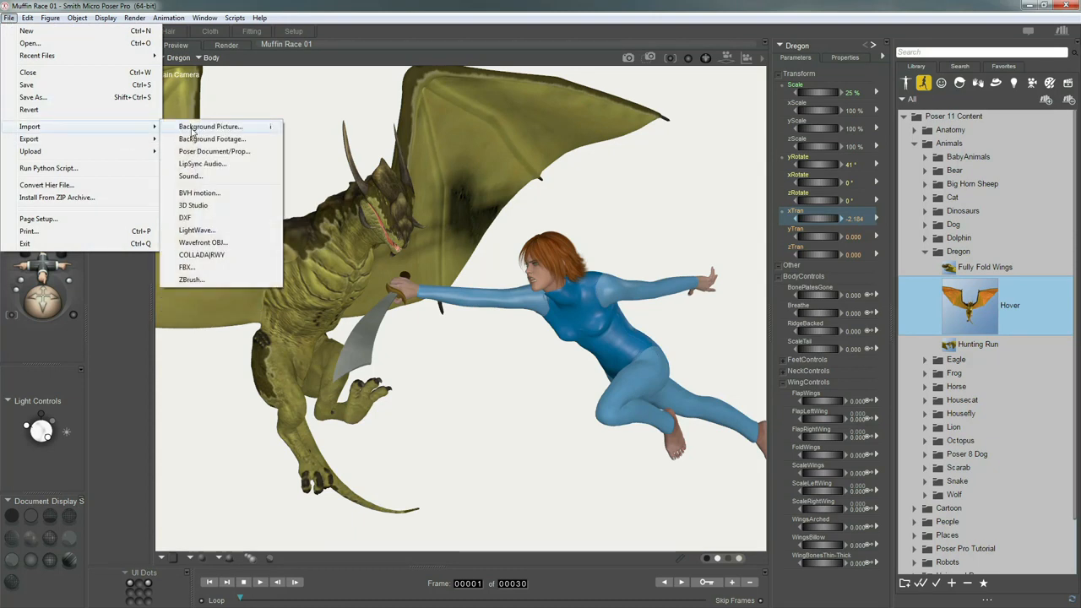
click(193, 131)
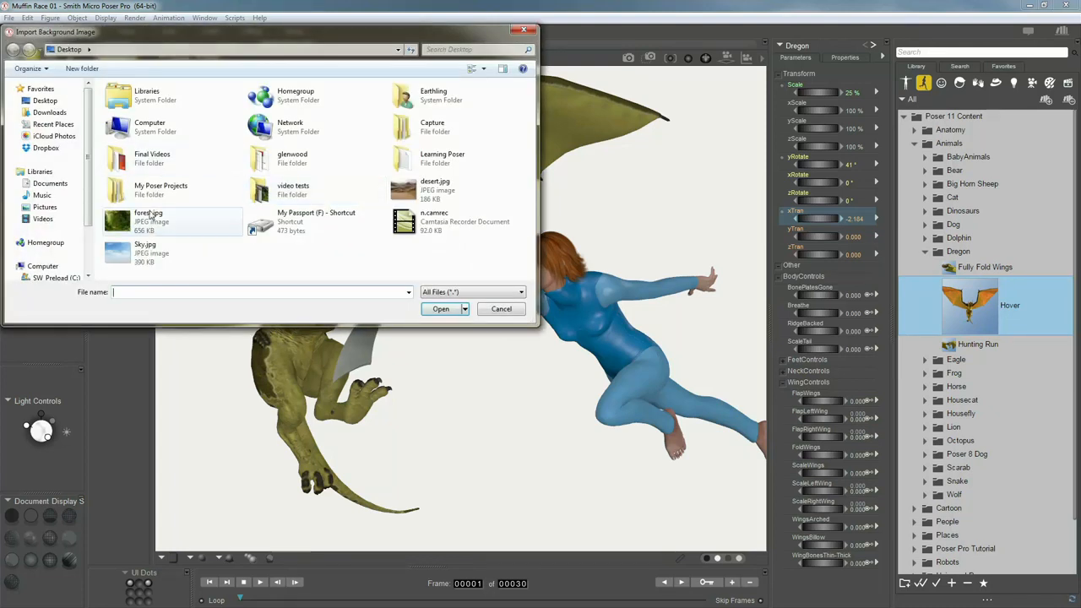
click(151, 224)
double_click(150, 224)
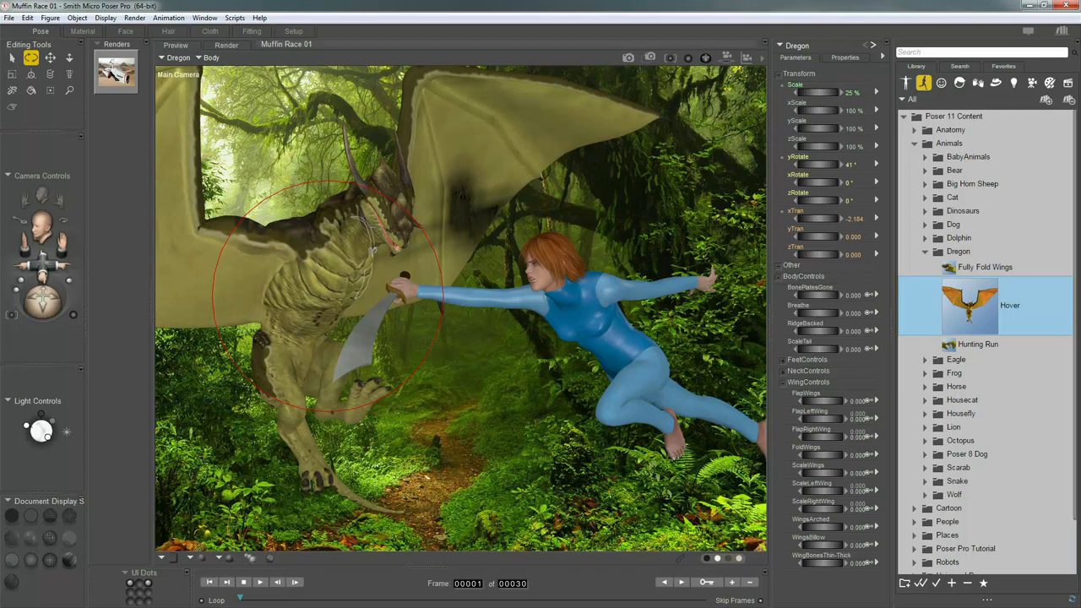
Set the Dregon's yRotate to 45° and rotate Pauline's neck to 2° Twist, 19° Side-Side and -23° Bend
drag(825, 165, 828, 169)
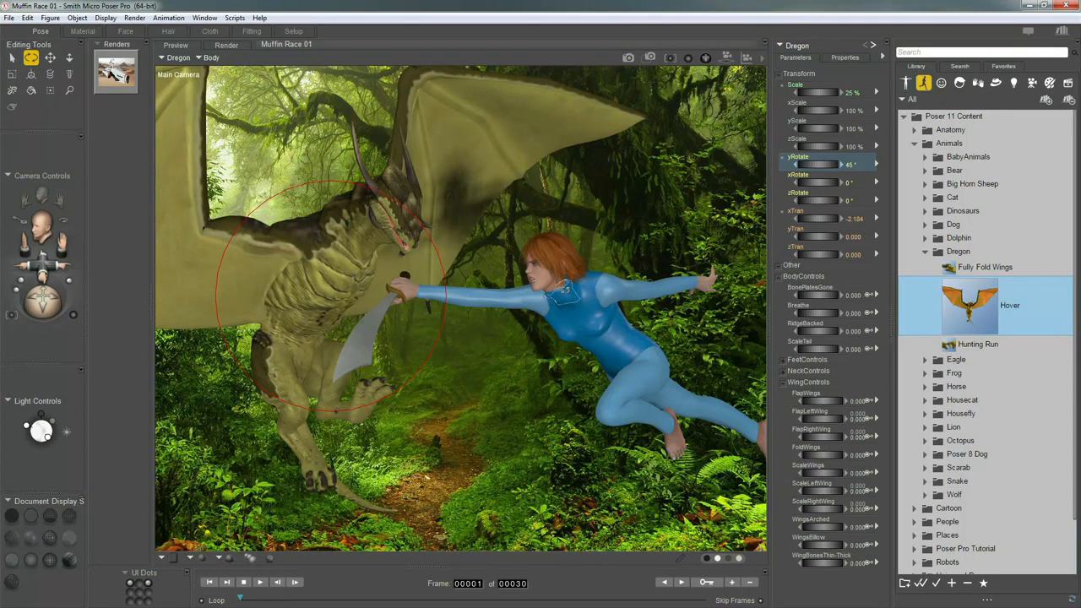
key(w)
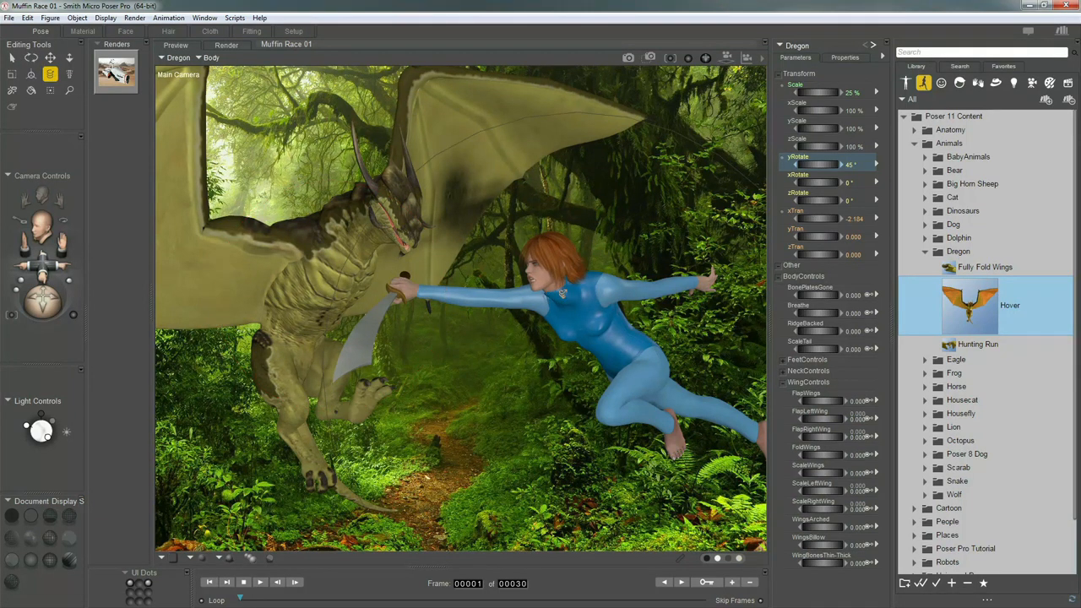
click(563, 293)
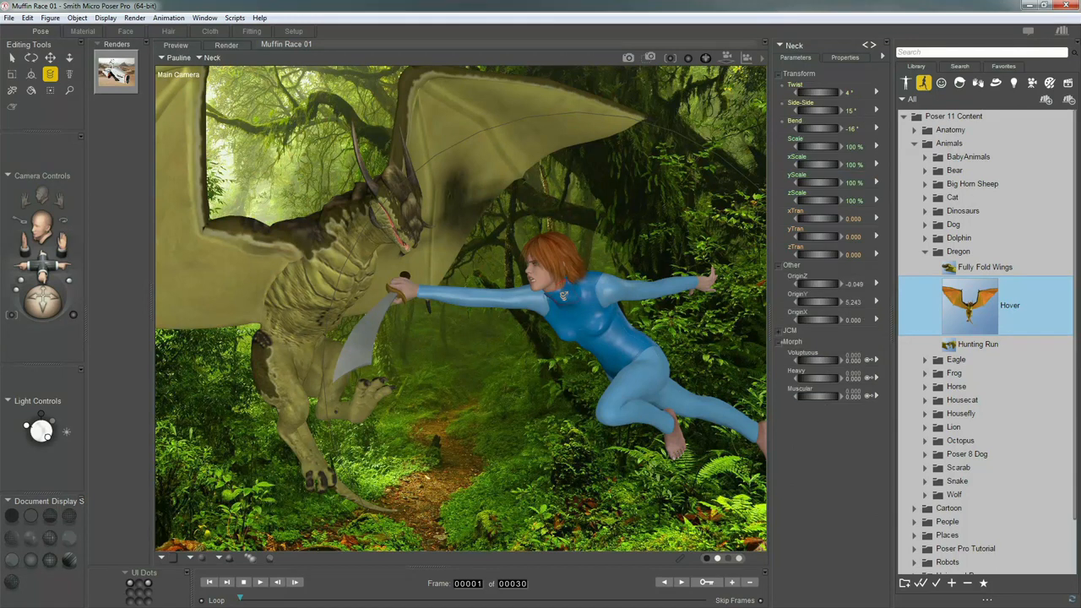
key(r)
drag(565, 289, 554, 288)
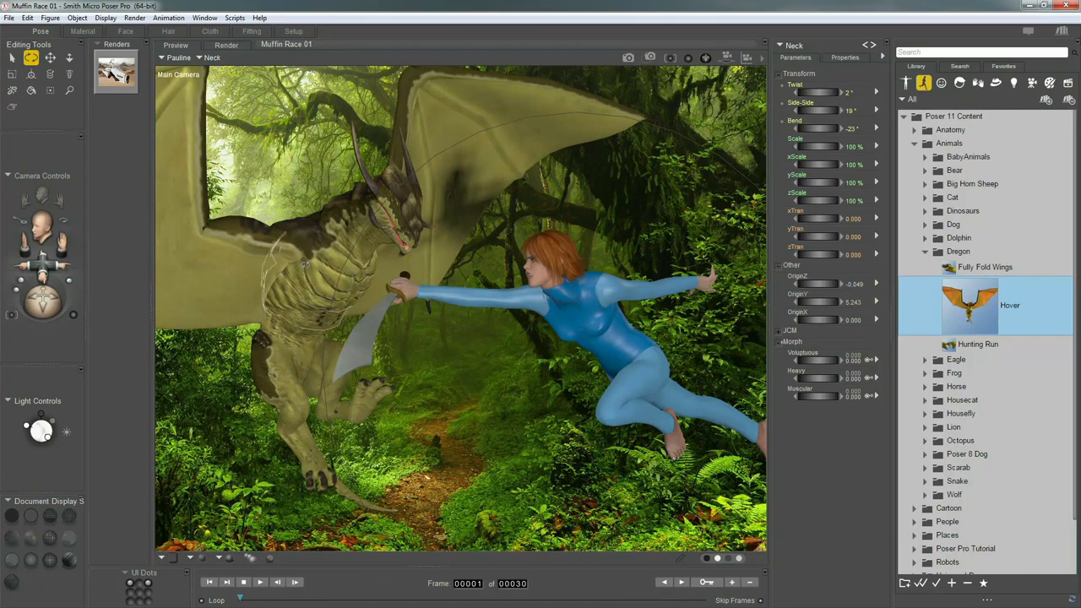
Reposition the Dregon's whole body to xTran -2.116, yTran -0.456 and zTran 0.387
click(323, 280)
click(802, 47)
click(808, 51)
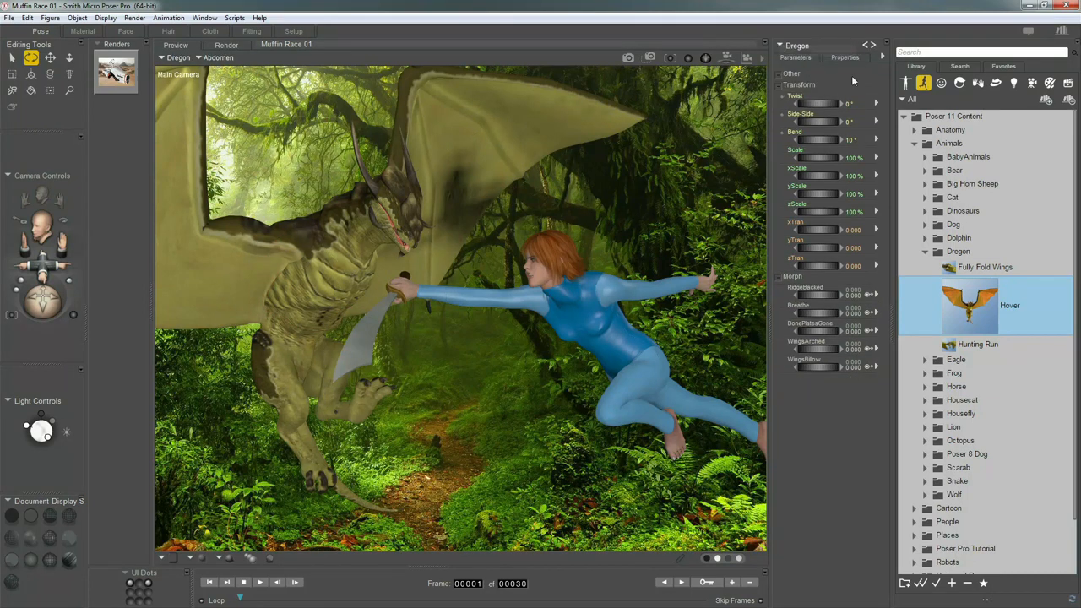
drag(818, 236, 853, 254)
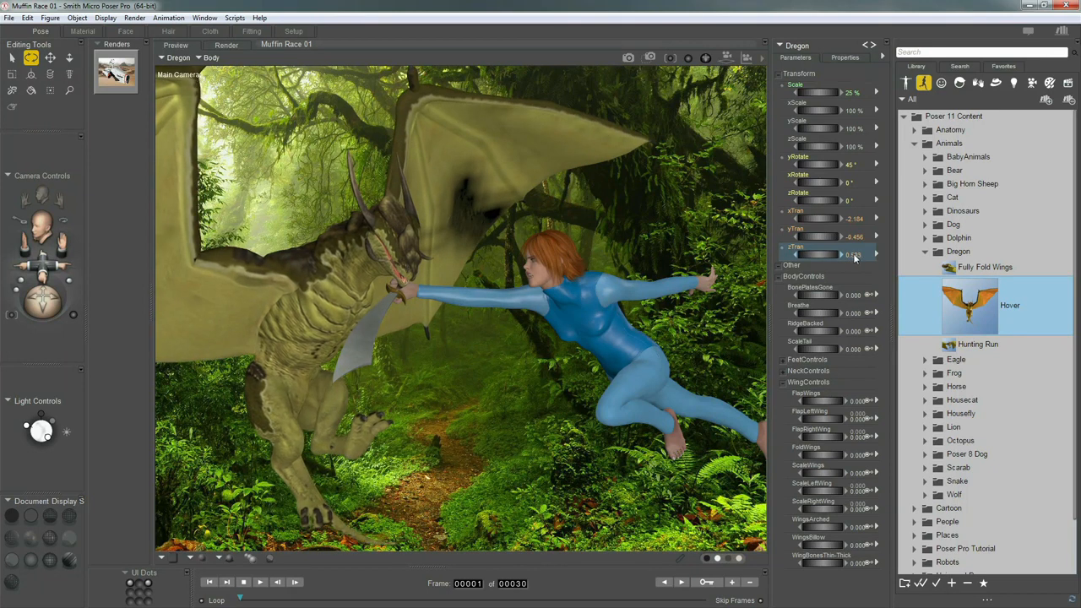
drag(812, 220, 810, 252)
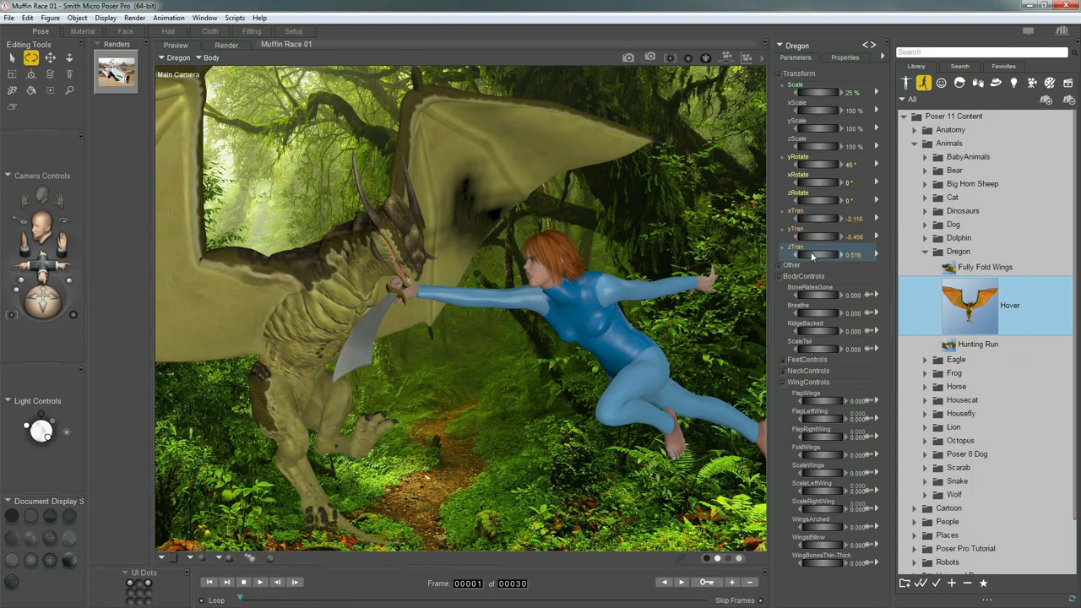
drag(809, 252, 801, 253)
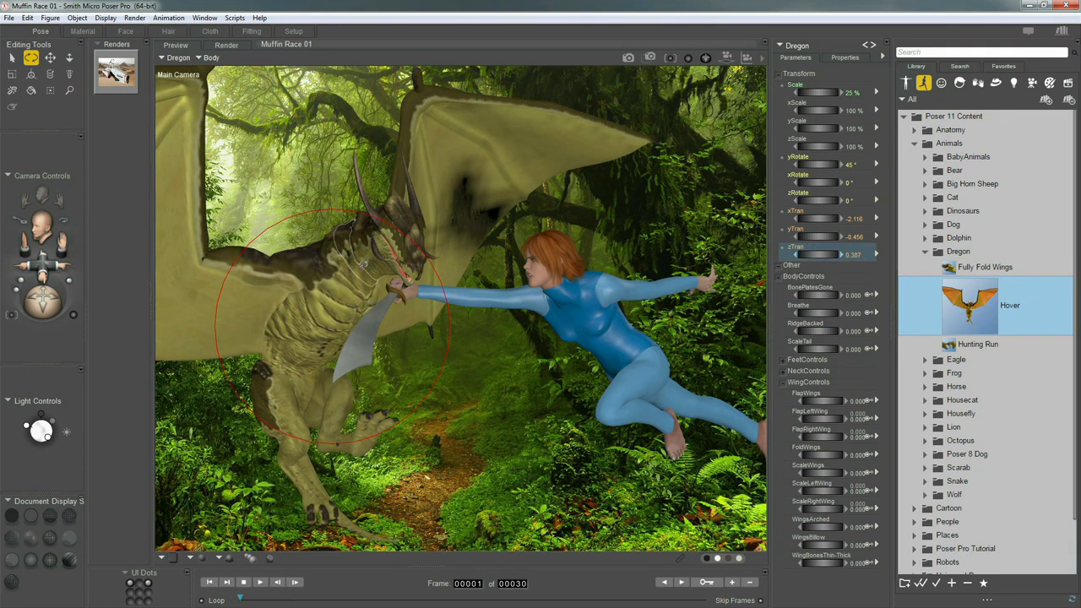
Raise the Dregon's head towards Pauline and bend its upper neck (Neck3) to -3° Side-Side and -15° Bend
click(385, 259)
drag(384, 258, 388, 214)
key(w)
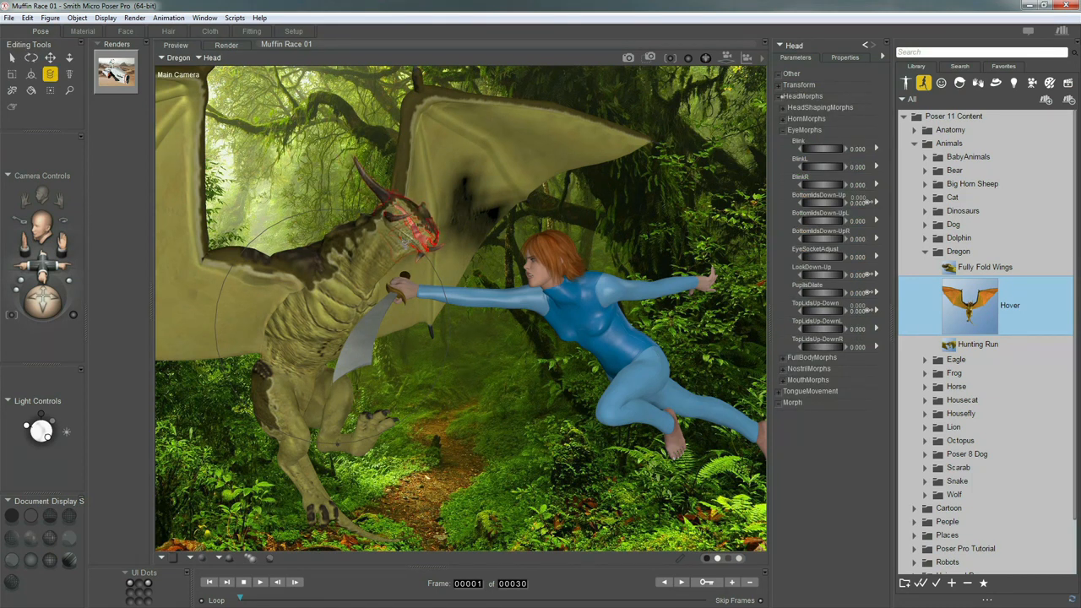
key(e)
drag(365, 244, 363, 243)
click(401, 199)
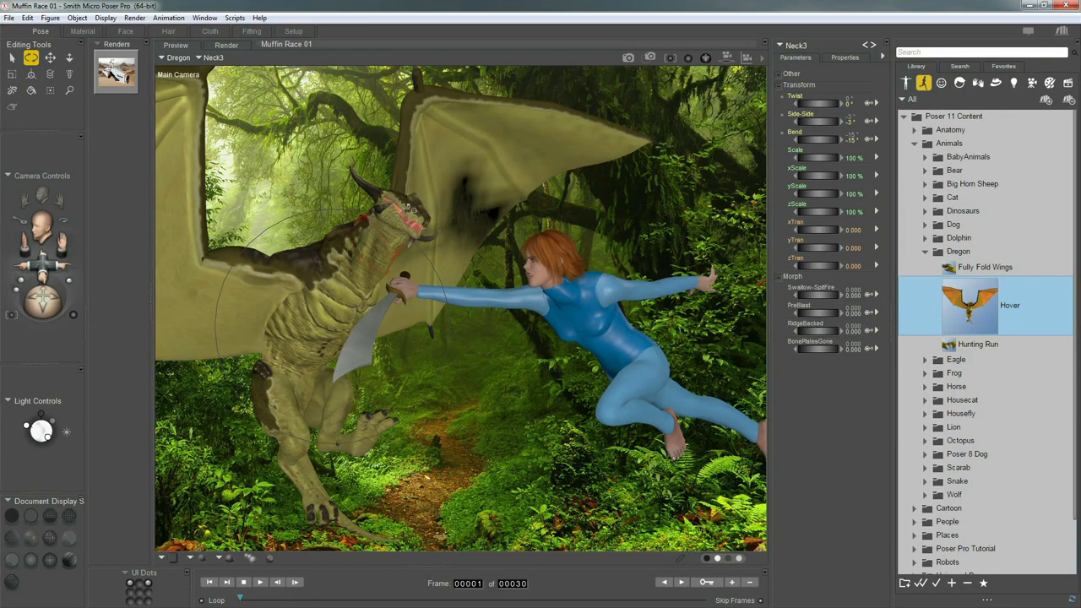
Give the Dregon's head an aggressive expression with Blink -0.500, MouthClosed -1.000 and Snarl 1.000
click(380, 208)
click(865, 44)
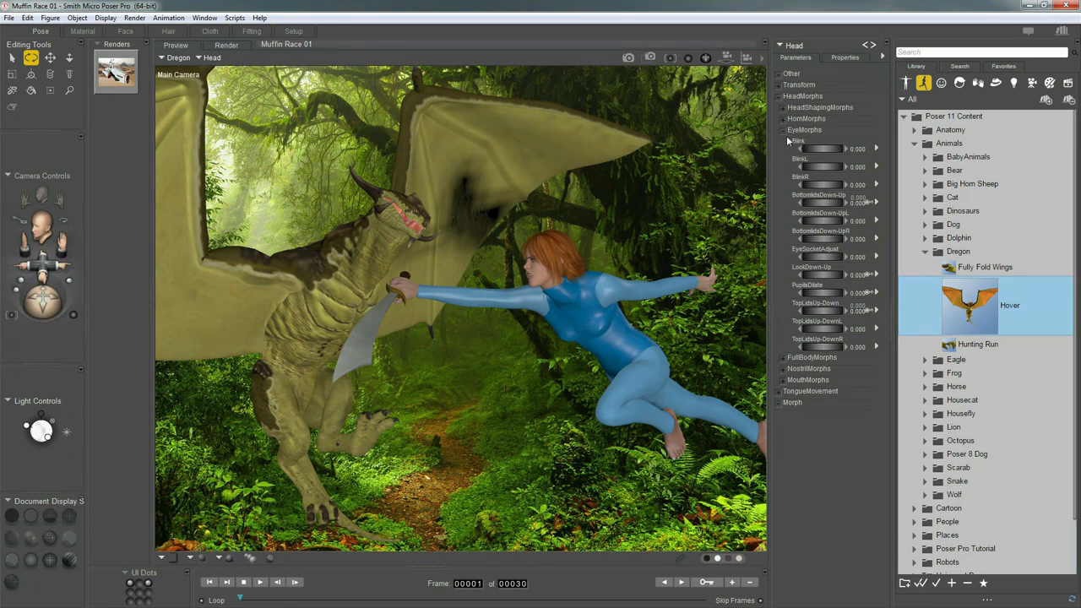
drag(822, 149, 737, 150)
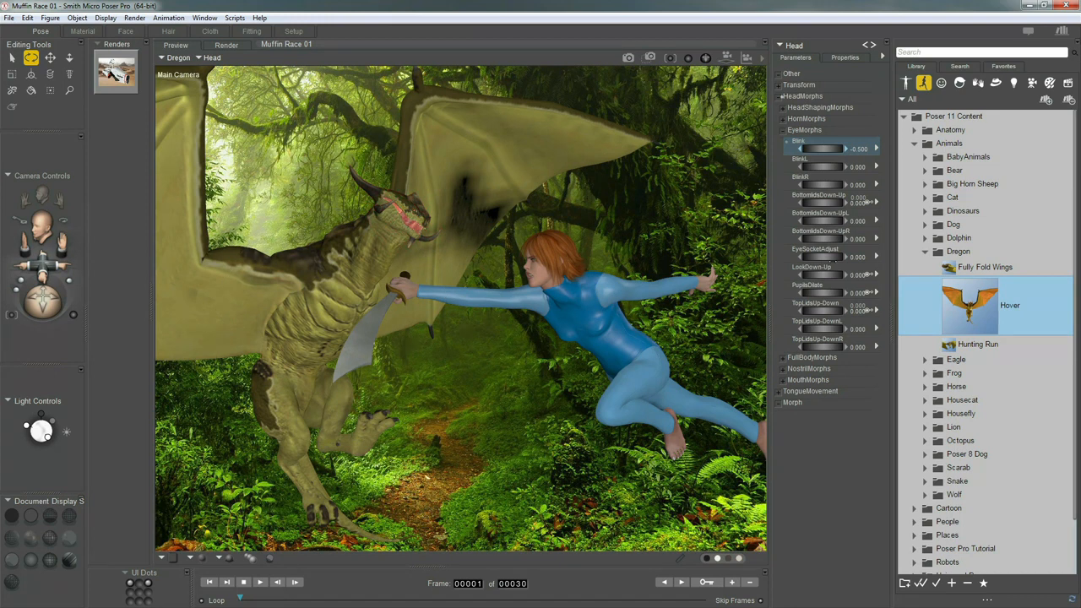
click(783, 380)
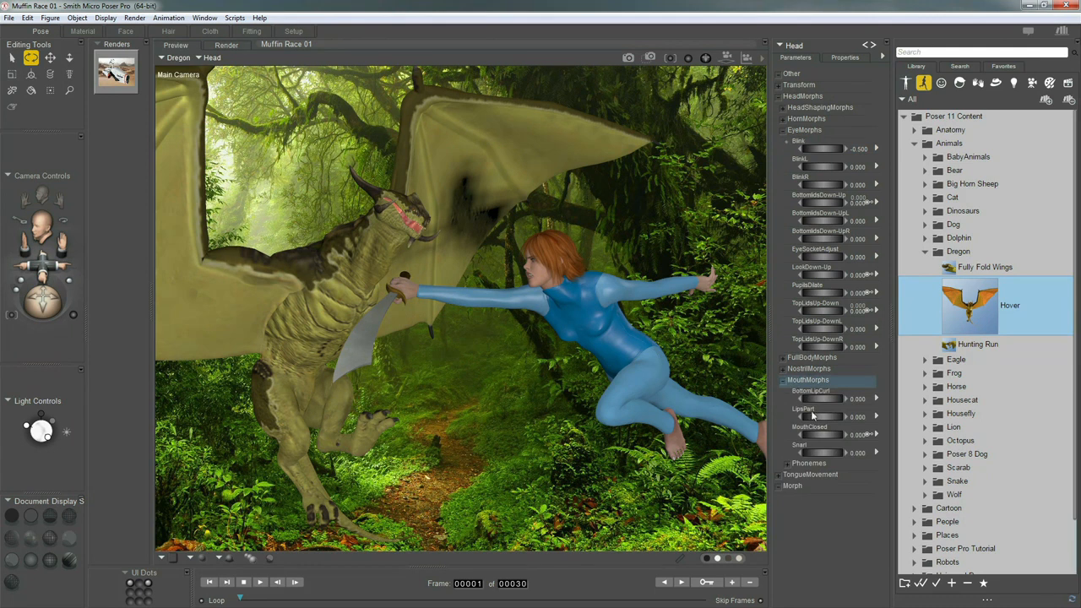
drag(826, 435, 737, 443)
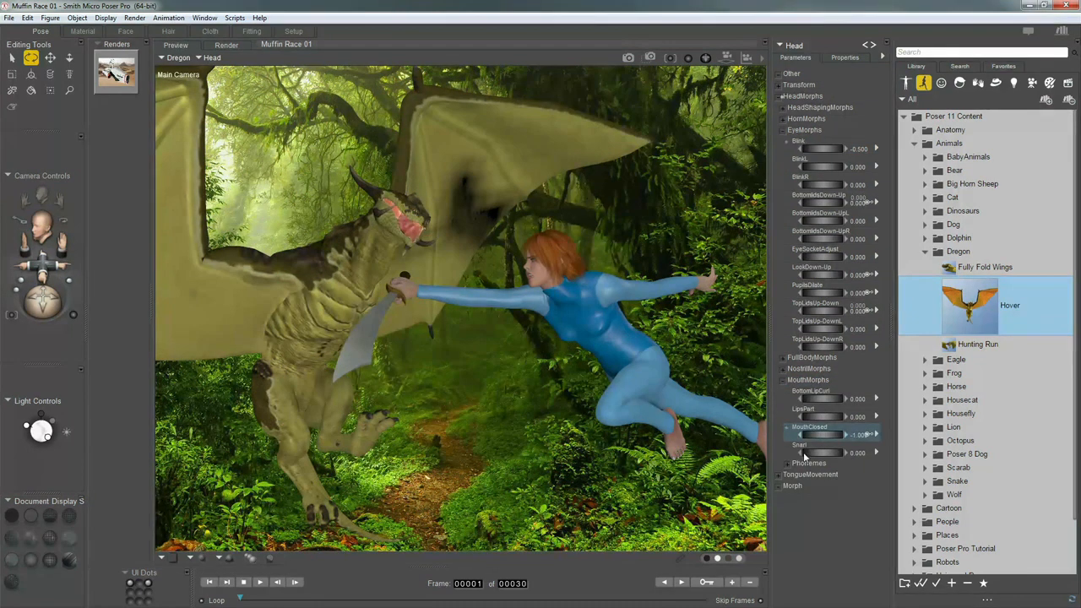
drag(807, 454, 856, 453)
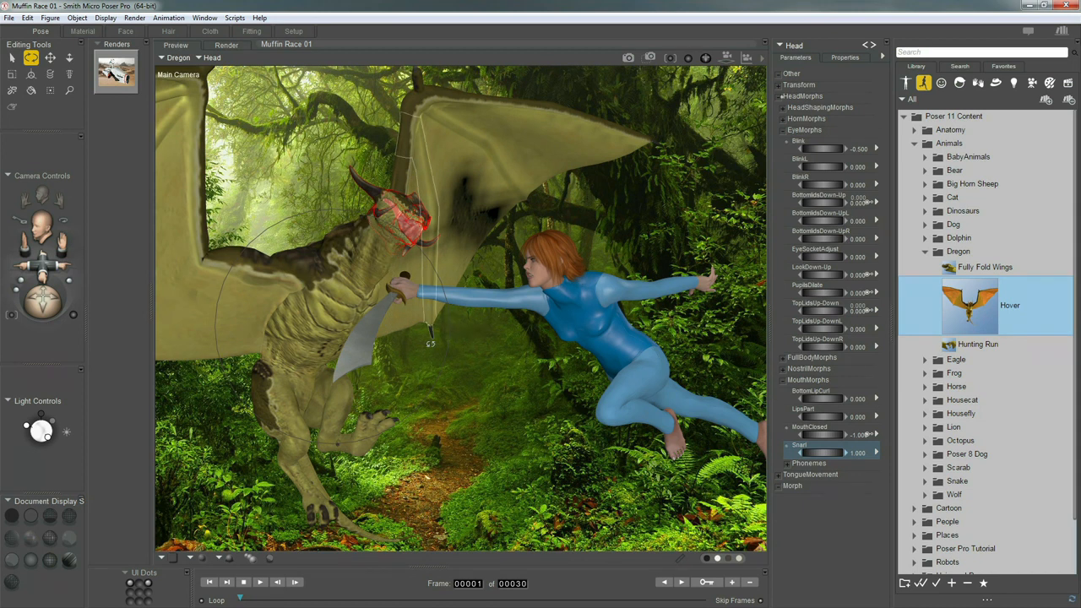
Lower the Dregon's whole body to about -0.8 yTran and move it to xTran -2.236
click(358, 263)
click(798, 46)
click(803, 51)
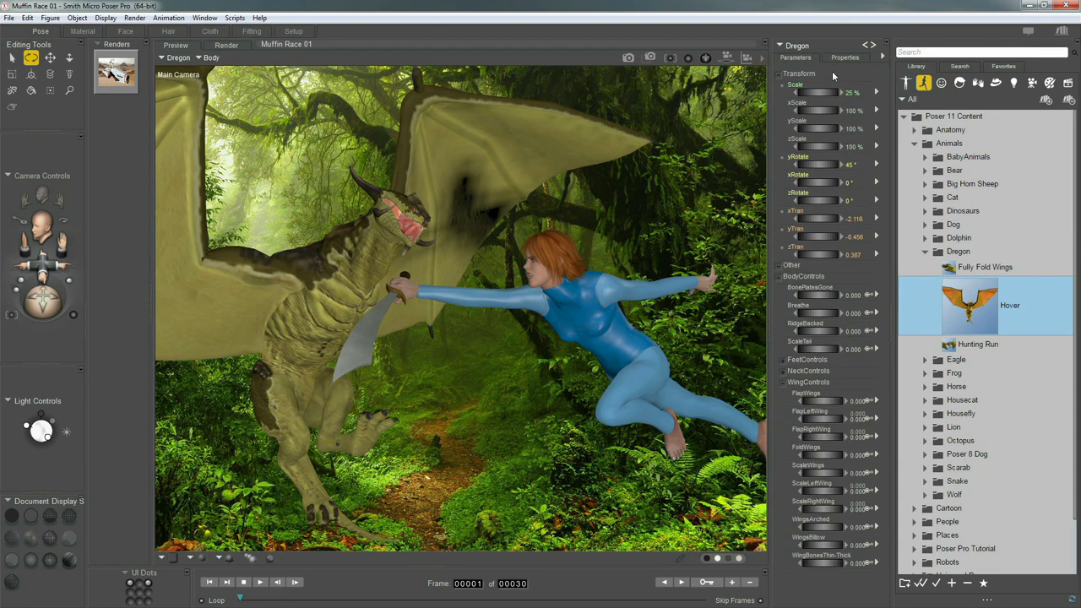
drag(813, 237, 796, 244)
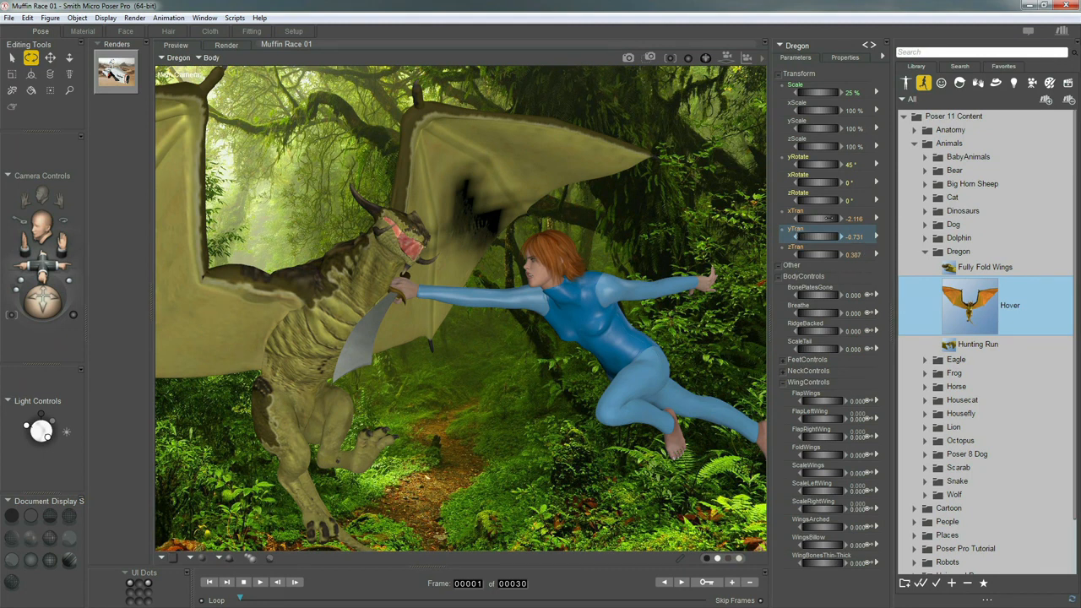
mouse_move(821, 239)
mouse_down()
mouse_move(809, 244)
mouse_move(815, 226)
mouse_up()
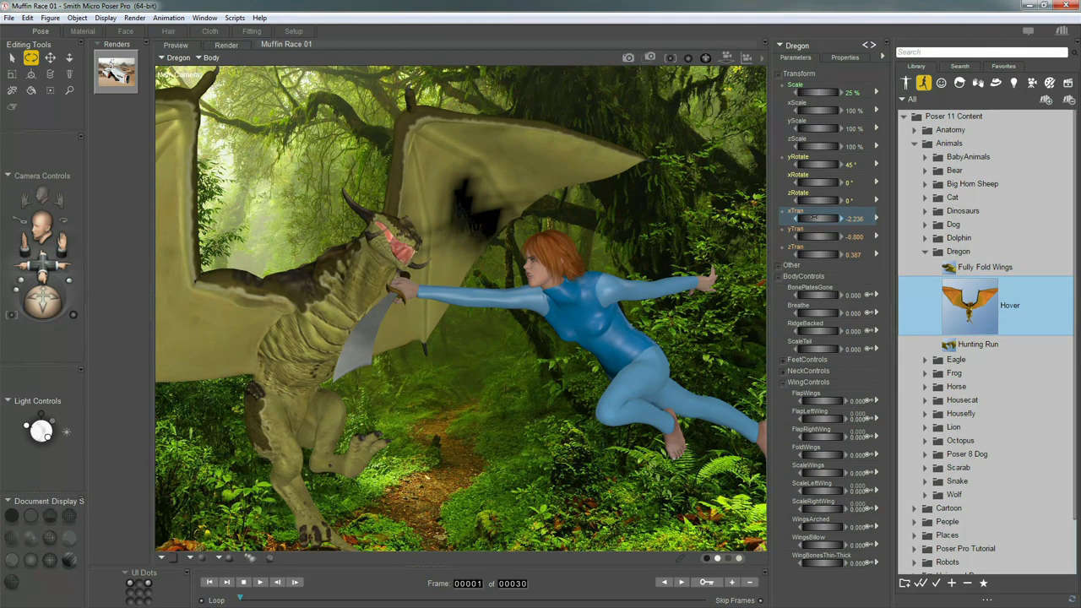
Rotate Pauline's sword hand slightly towards the Dregon, to 1° Twist and -28° Side-Side, and select the Dregon's head
drag(406, 289, 392, 287)
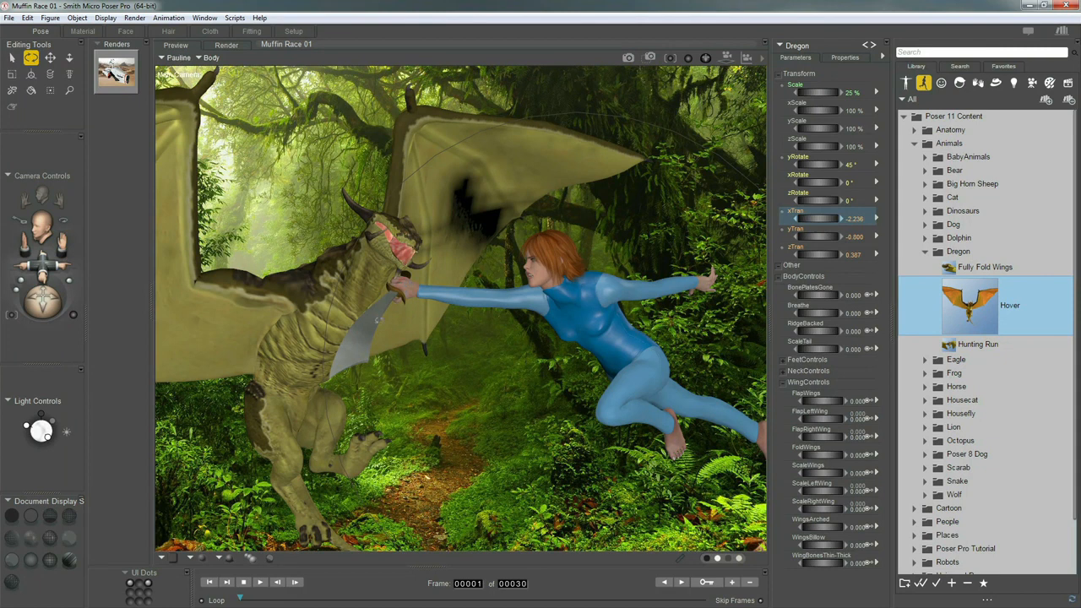
click(395, 288)
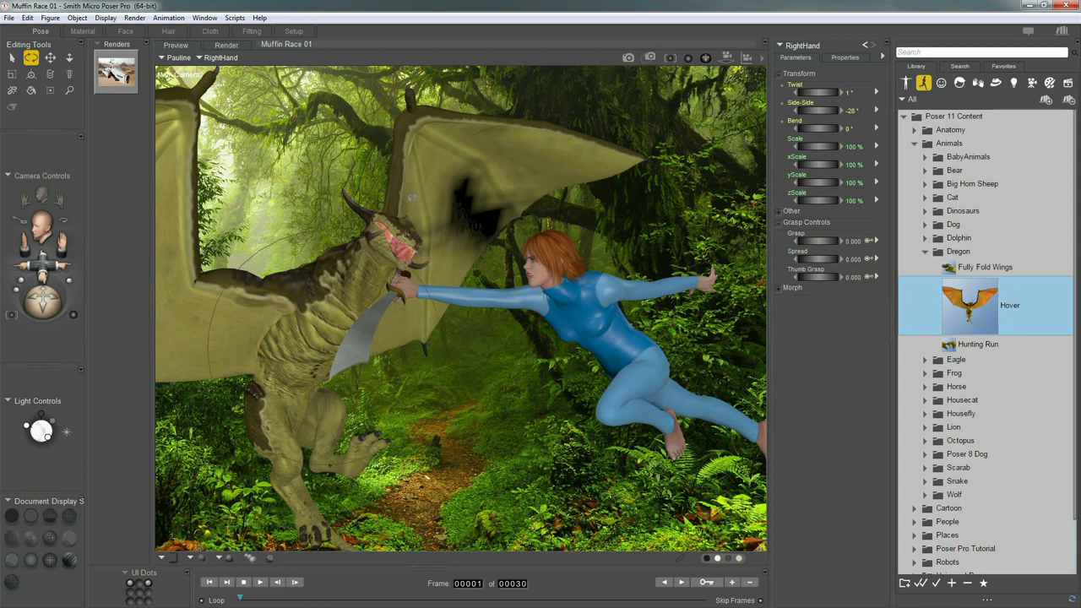
click(406, 203)
key(Escape)
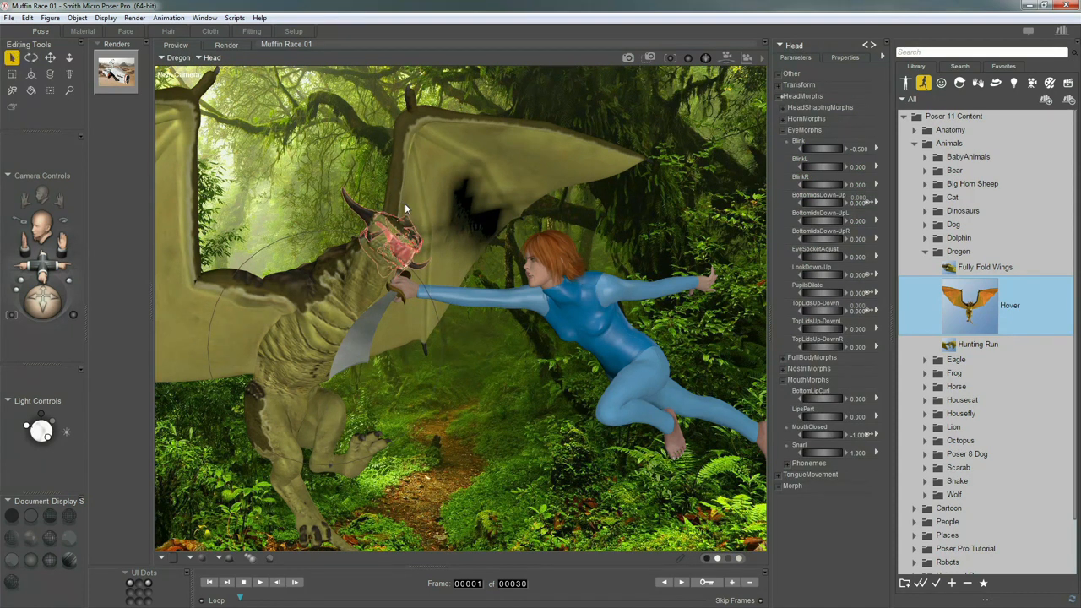
Swing the Dregon's left wing (LeftWing1) down behind the sword to -7° Twist, 14° Side-Side and -21° Bend
click(393, 328)
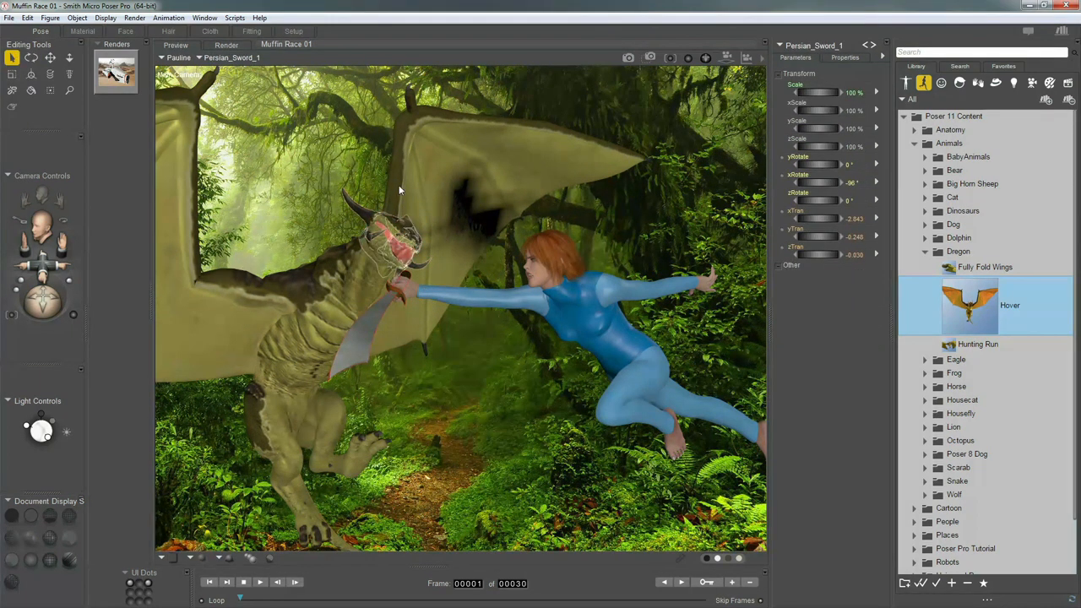
click(431, 205)
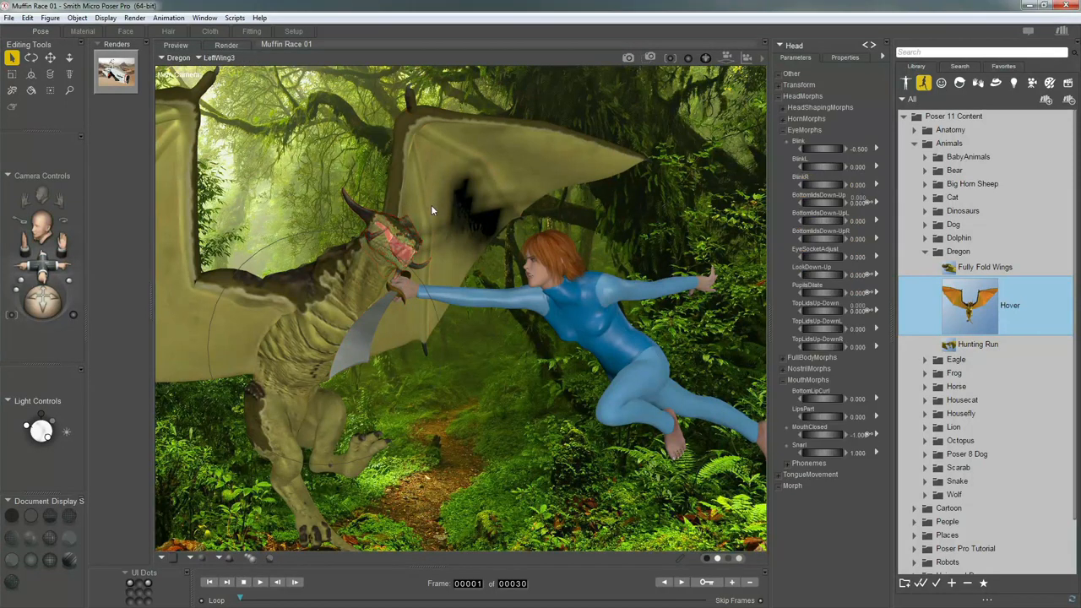
click(419, 325)
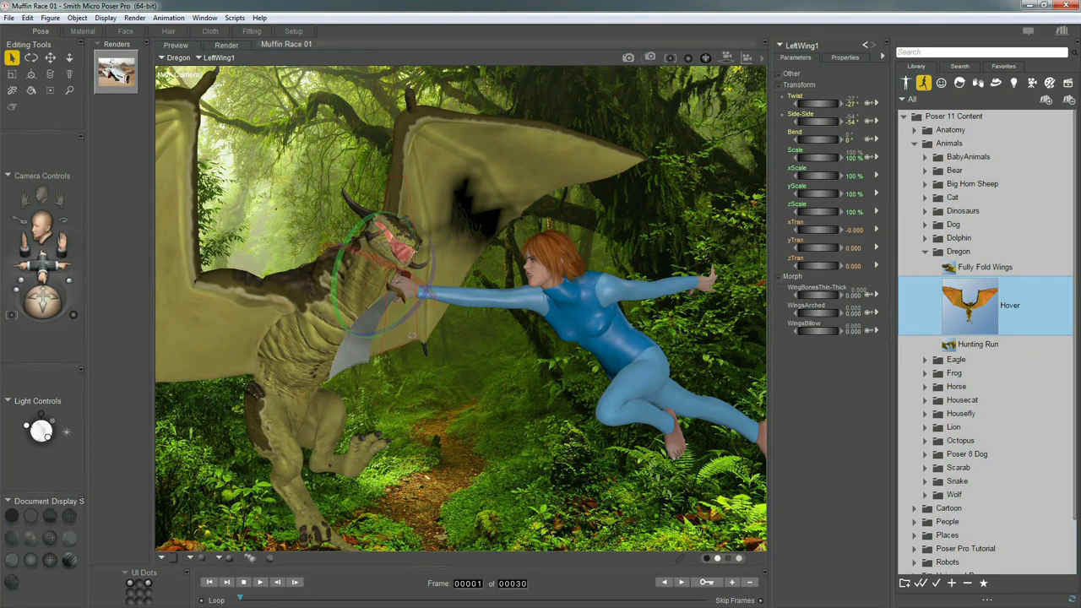
key(w)
drag(411, 311, 344, 258)
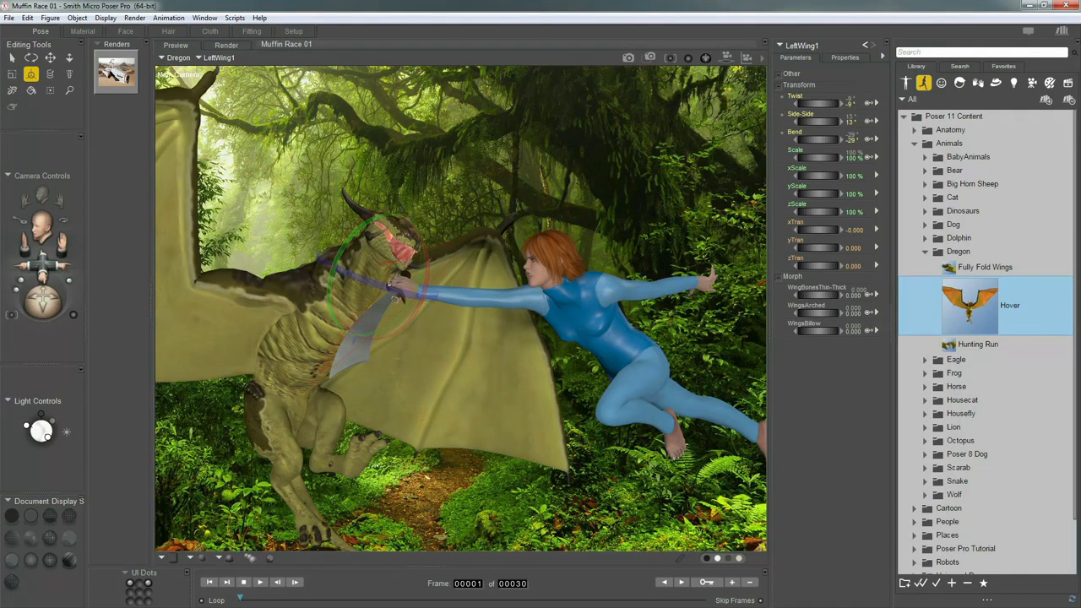
drag(393, 289, 379, 316)
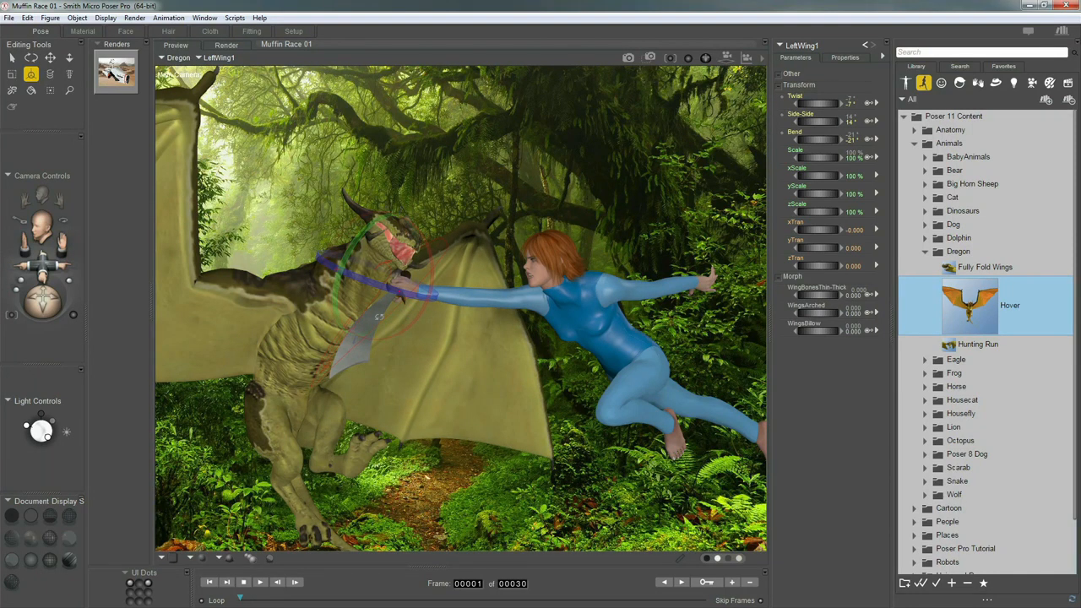
Lower the Dregon's right wing by rotating its RightShoulder to -22° Twist, -30° Front-Back and -30° Up-Down
click(233, 309)
drag(336, 258, 309, 320)
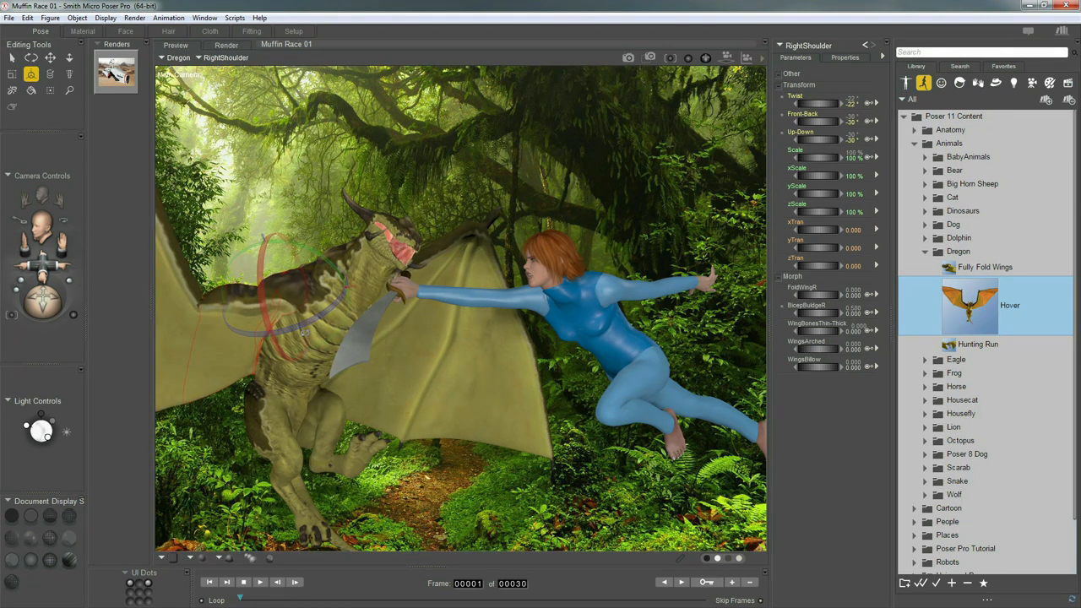
Curl the Dregon's tail (Tail2) out over the forest path to -6° Twist, -26° Side-Side and -18° Bend
key(r)
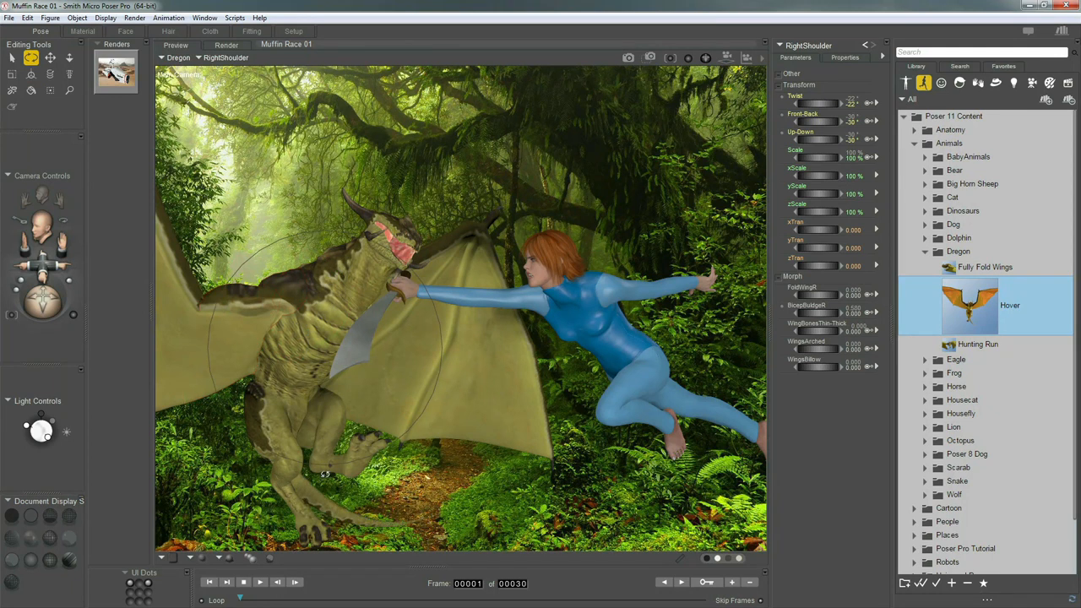
click(319, 486)
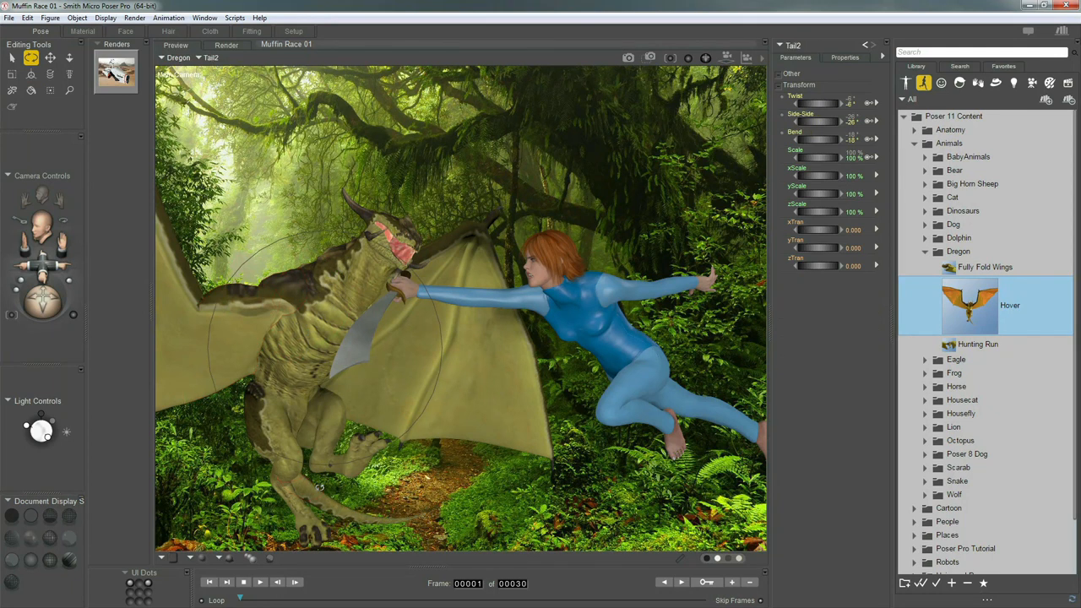
scroll(319, 487, down, 4)
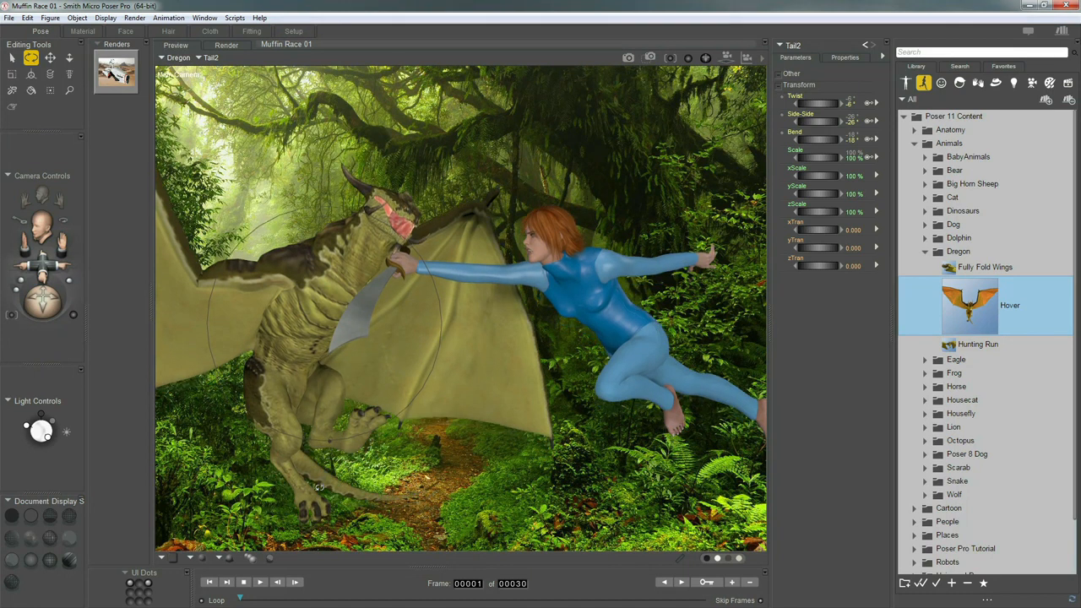
scroll(320, 486, down, 3)
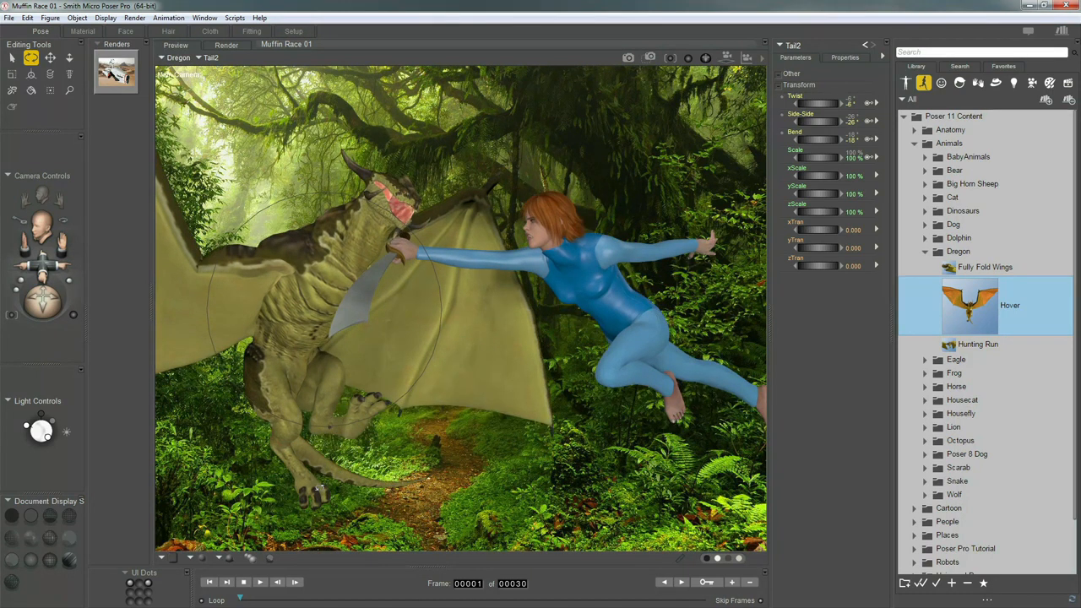
scroll(320, 487, up, 3)
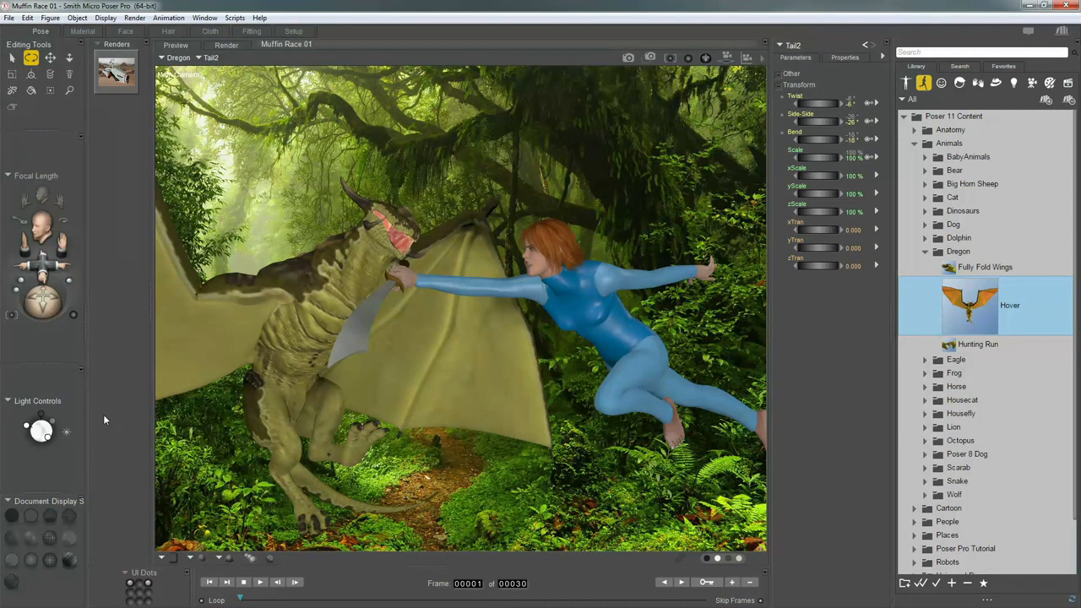
Delete Light 4 and Light 3 from the scene, keeping only Light 1 and Light 2
click(46, 438)
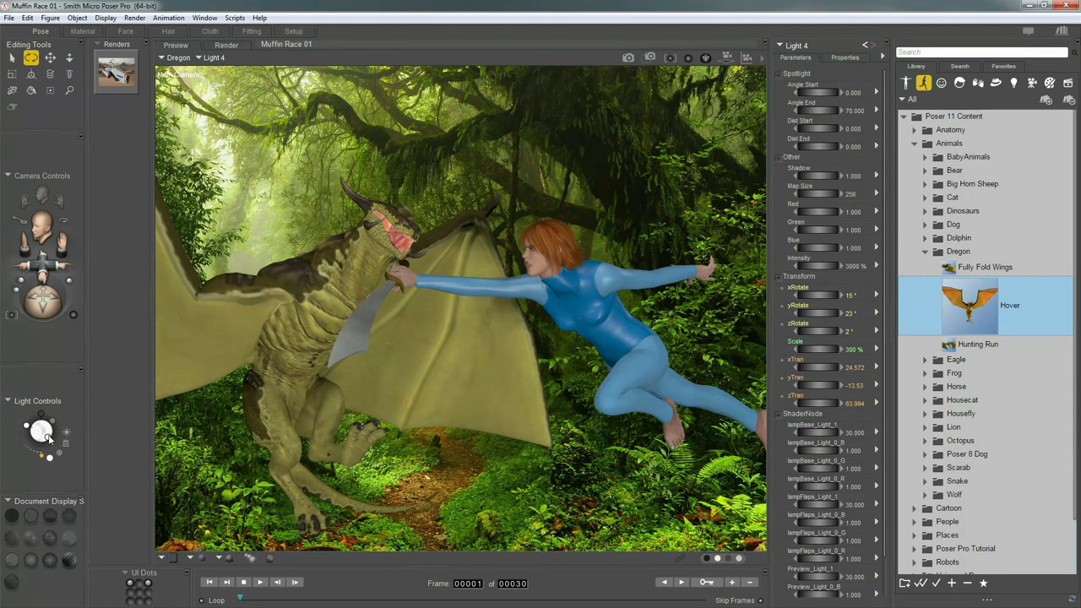
click(215, 58)
mouse_move(239, 120)
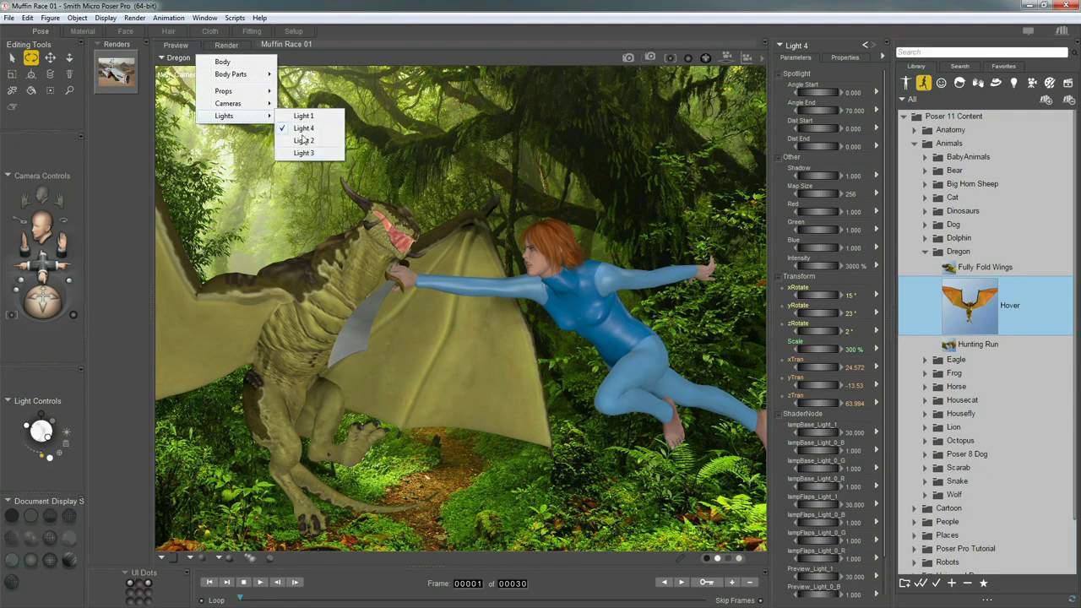
click(64, 466)
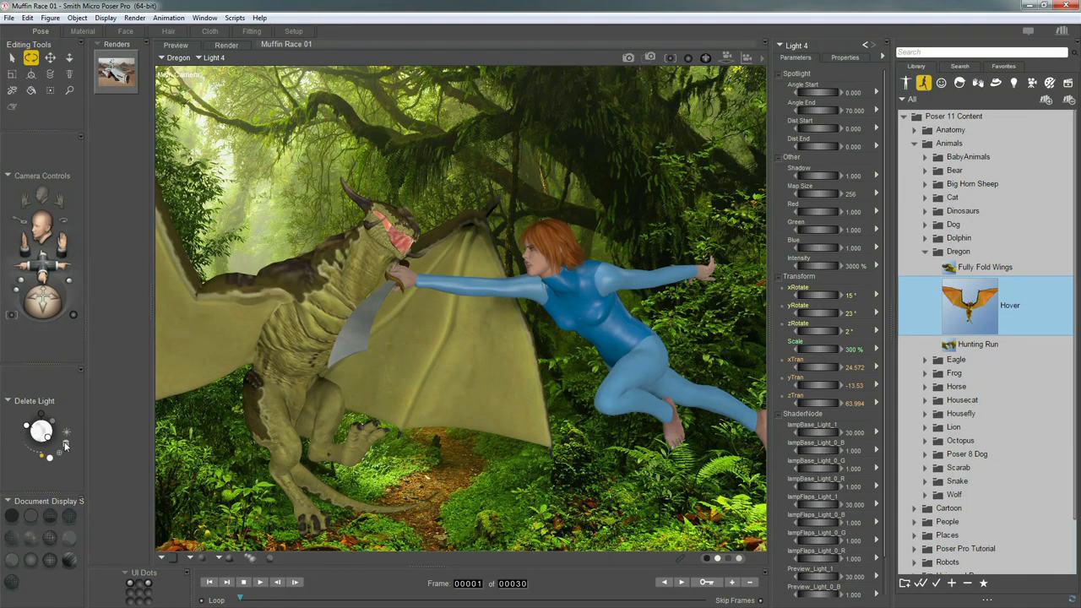
click(66, 445)
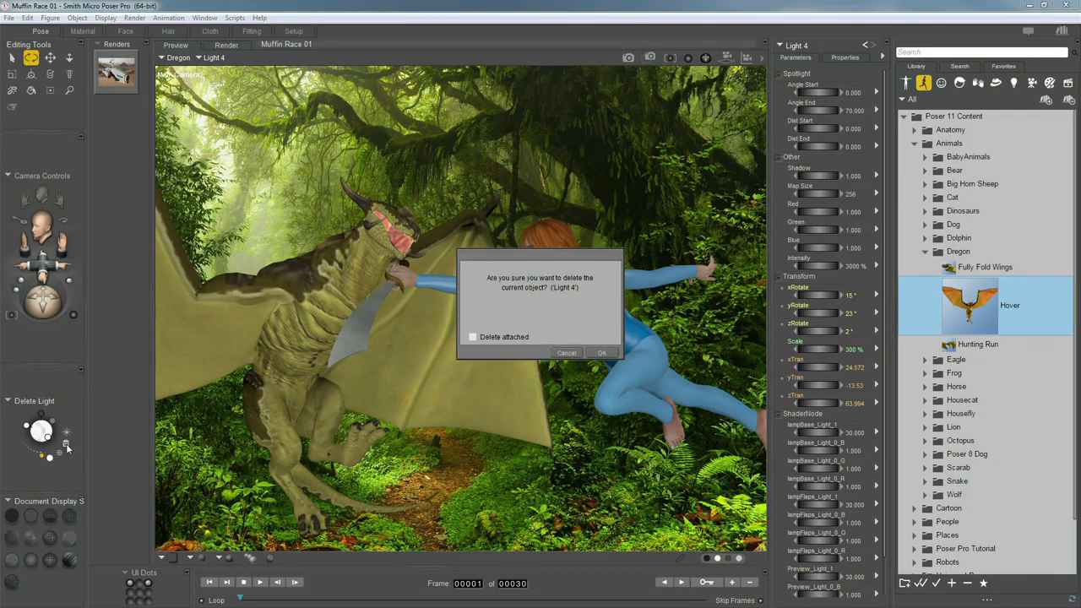
key(Return)
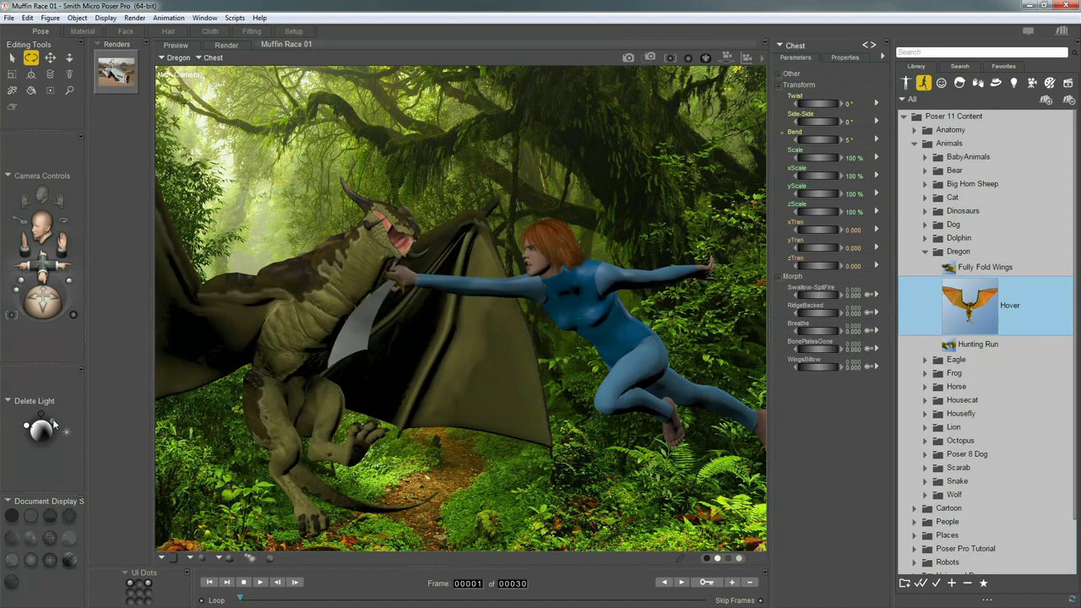
click(66, 446)
key(Return)
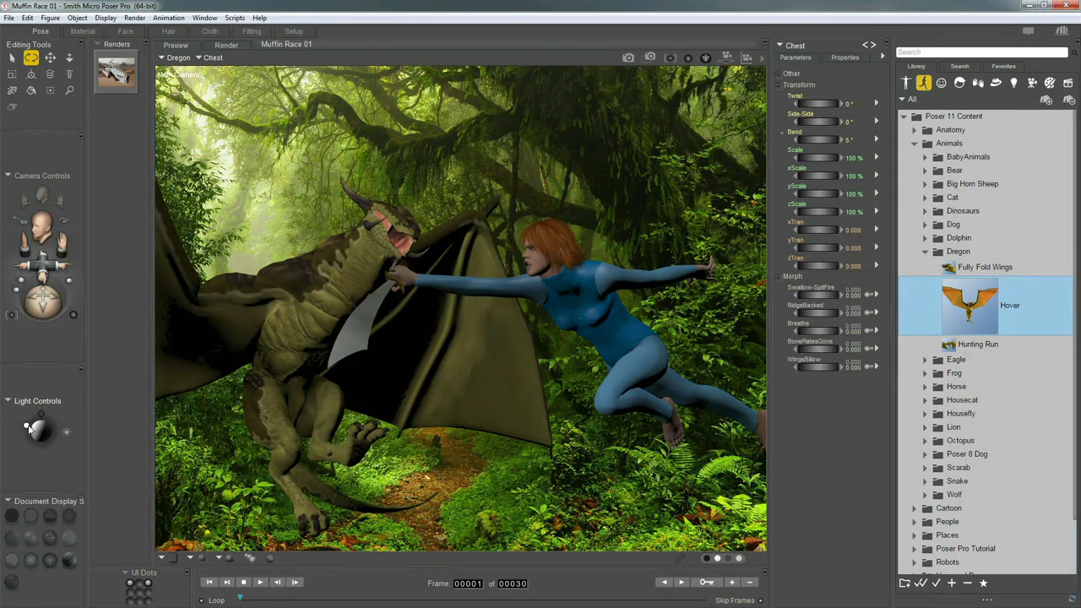
Change Light 2 to an Infinite light and set its Shadow Blur Radius to 2.0
click(27, 428)
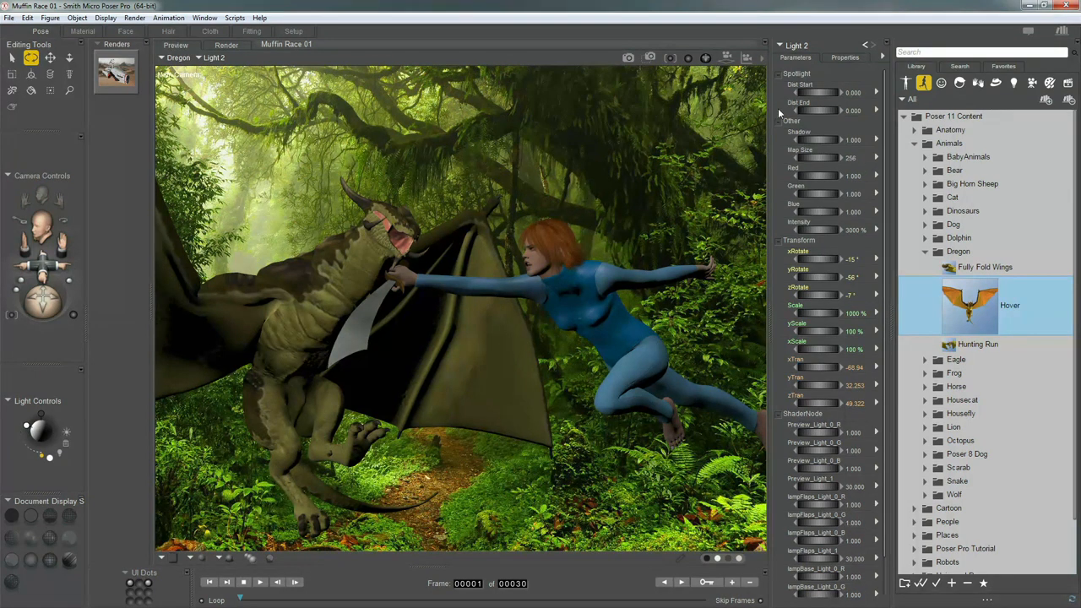
click(844, 57)
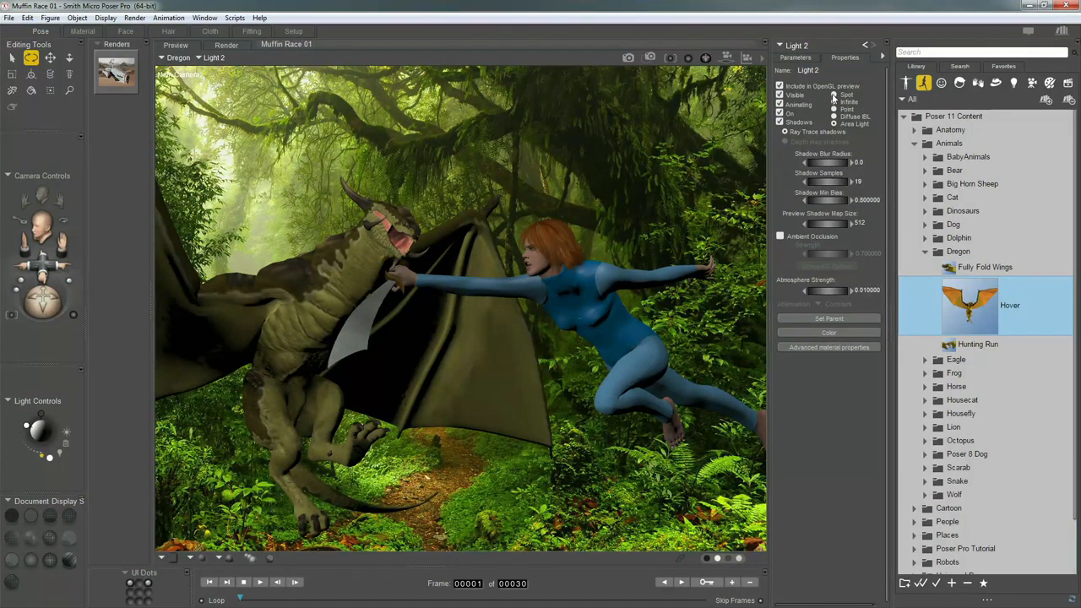
click(833, 109)
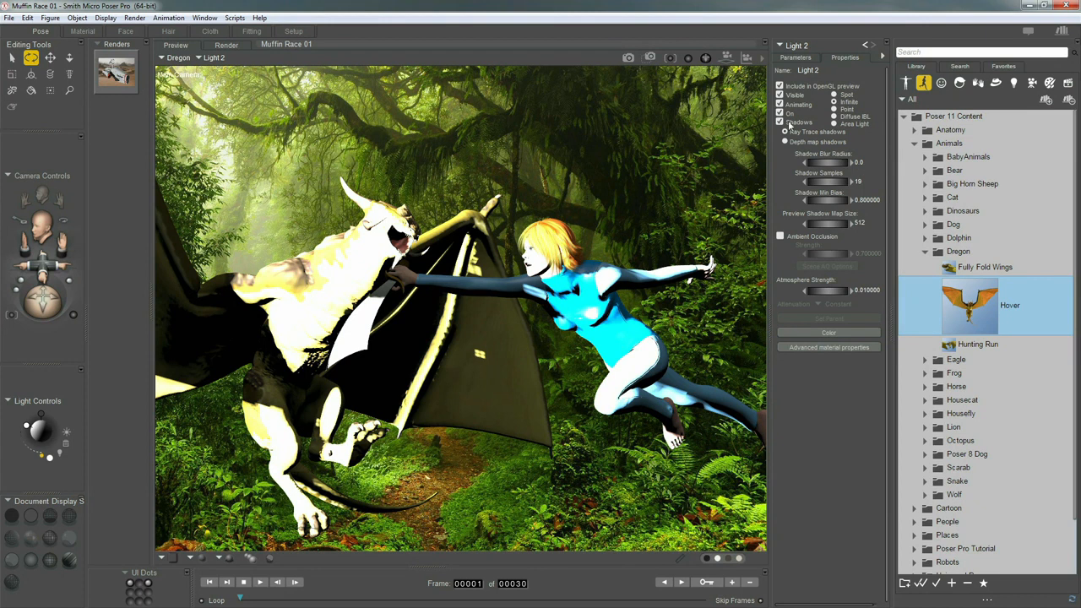
click(858, 163)
text(2)
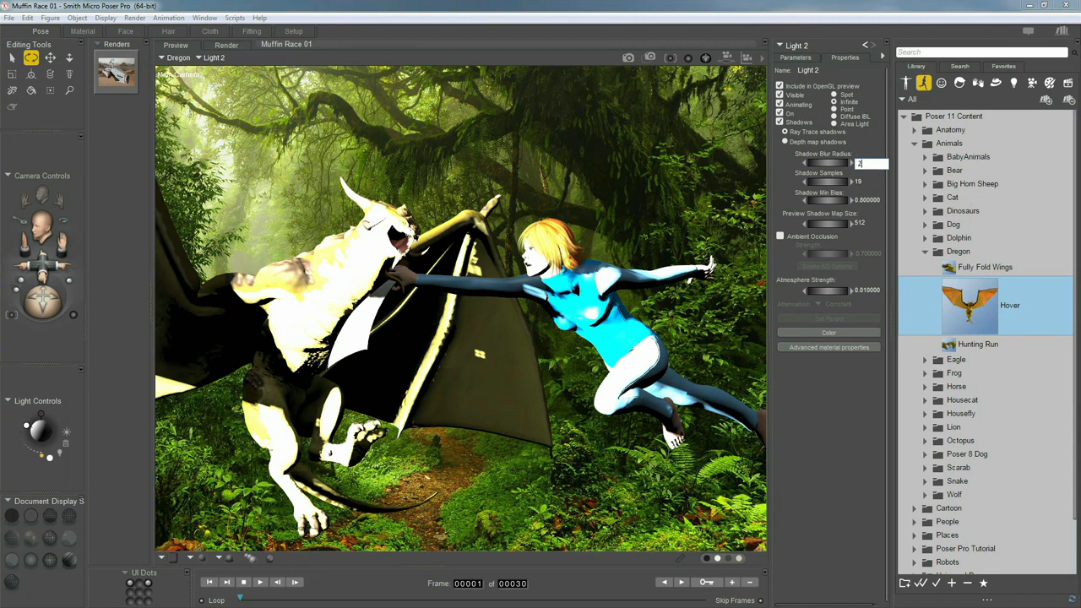
key(Return)
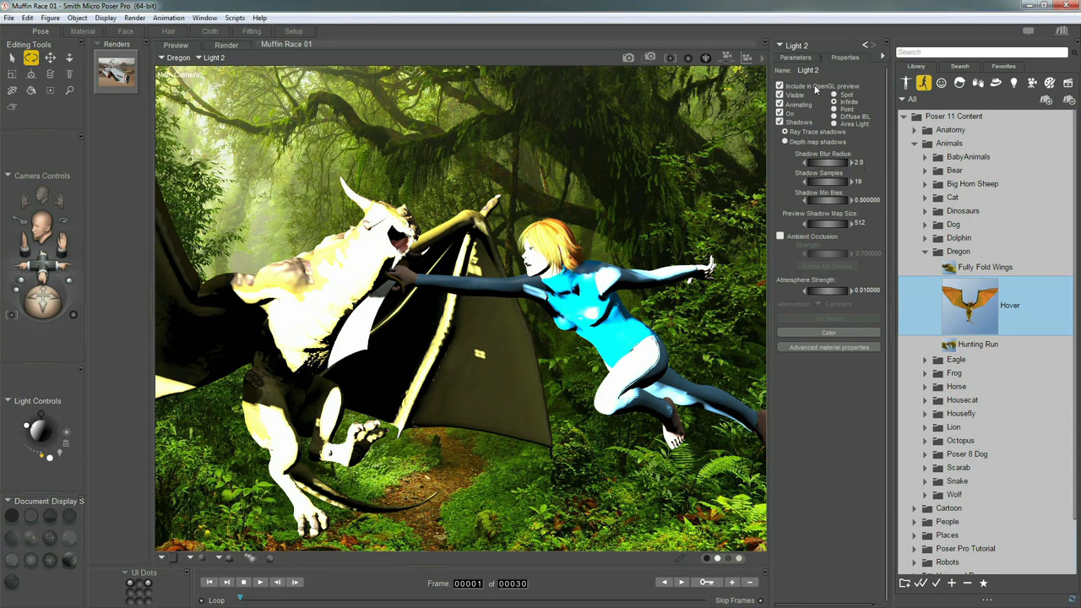
Set the intensity of Light 2 to 200%
click(798, 58)
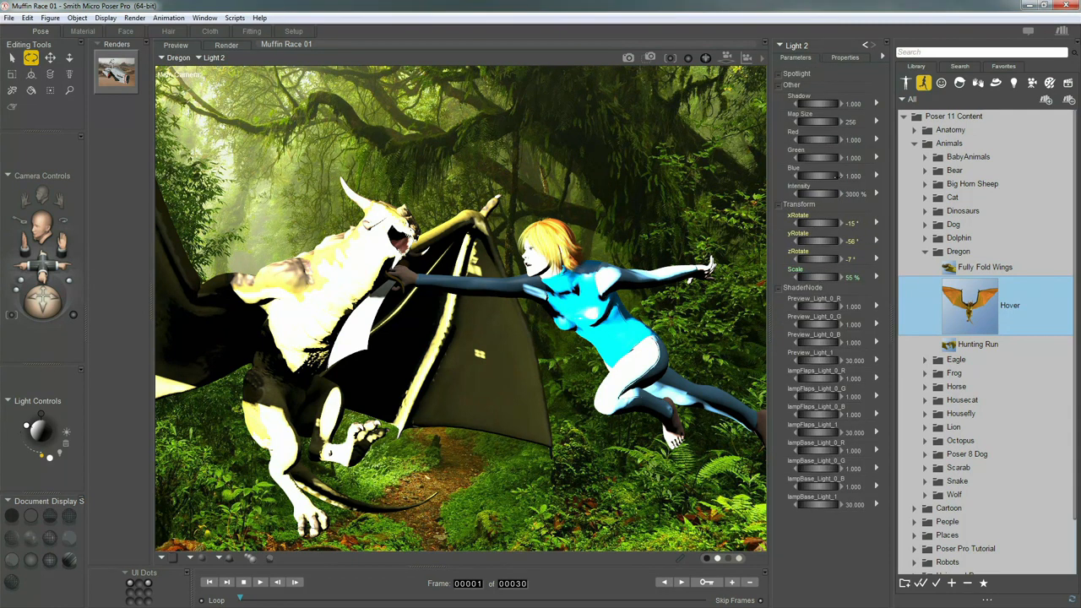
click(854, 194)
text(2000)
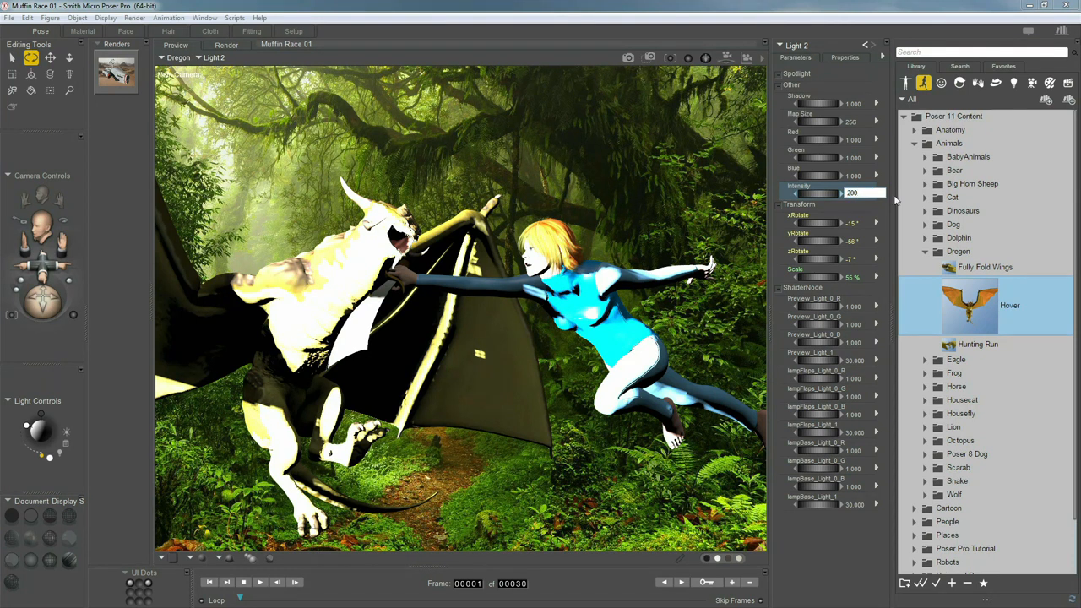
key(Return)
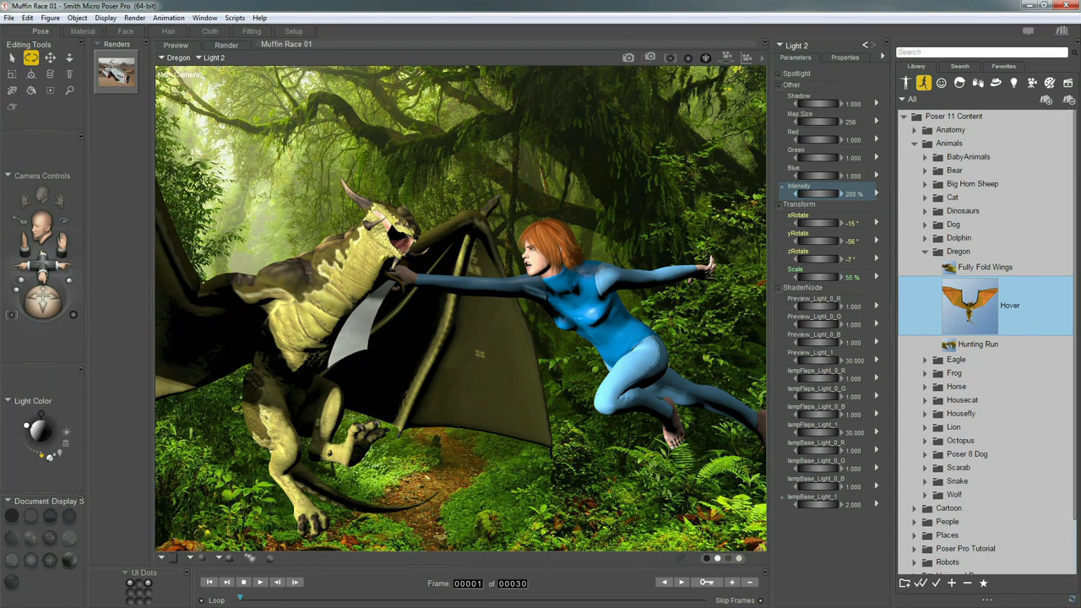
Tint Light 2 with a yellow-green sampled from the forest background, lightened to Red 0.949, Green 0.988 and Blue 0.773
click(49, 457)
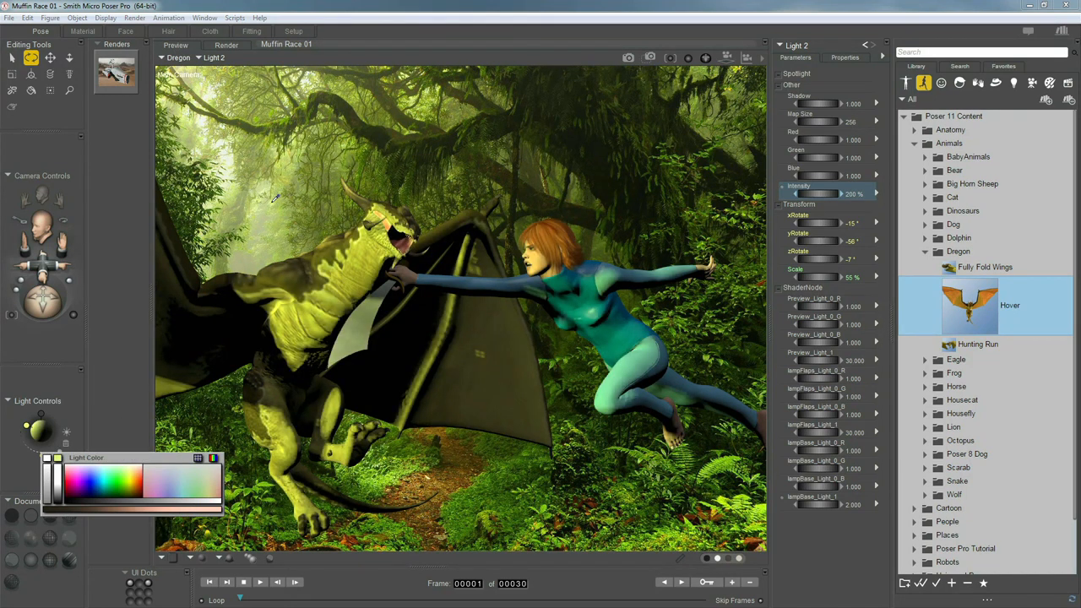
click(274, 196)
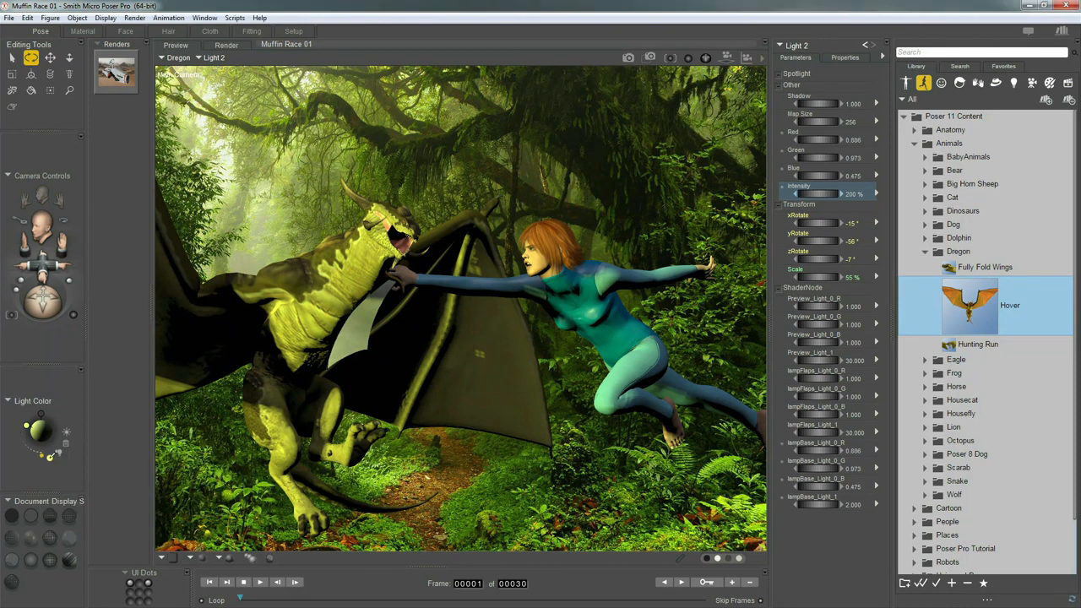
click(51, 457)
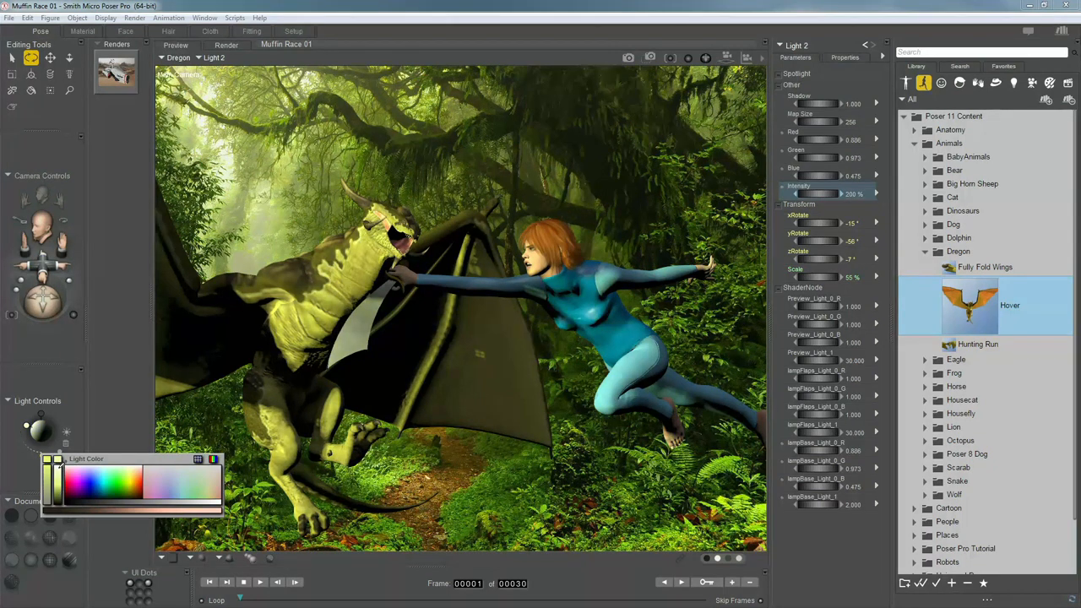
click(60, 478)
click(50, 462)
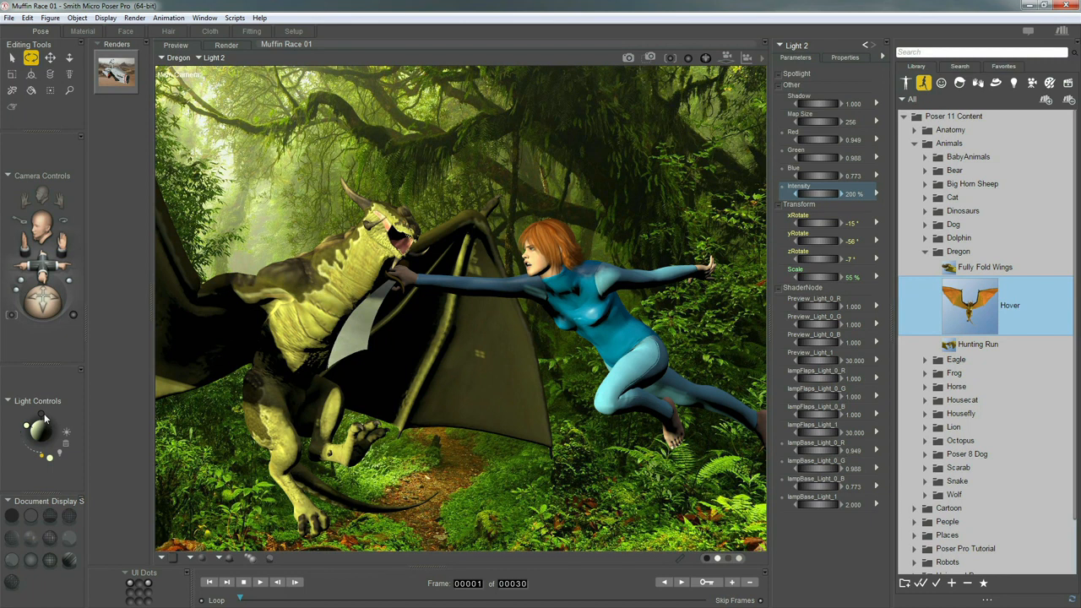
Move Light 1 around to shine from below the figures and set its intensity to 20%
click(41, 420)
drag(41, 419, 49, 444)
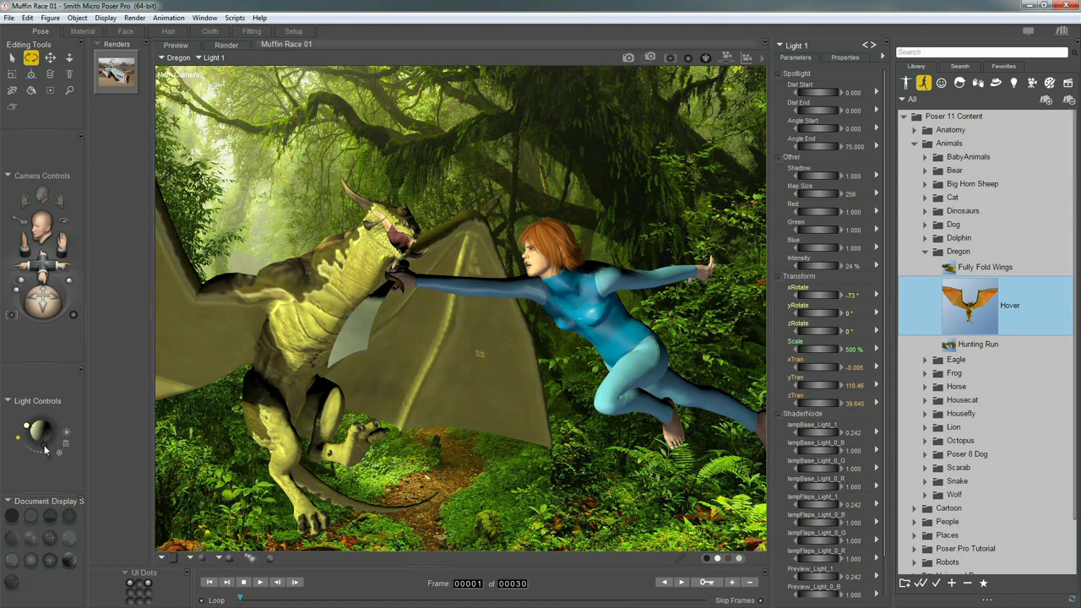
click(845, 57)
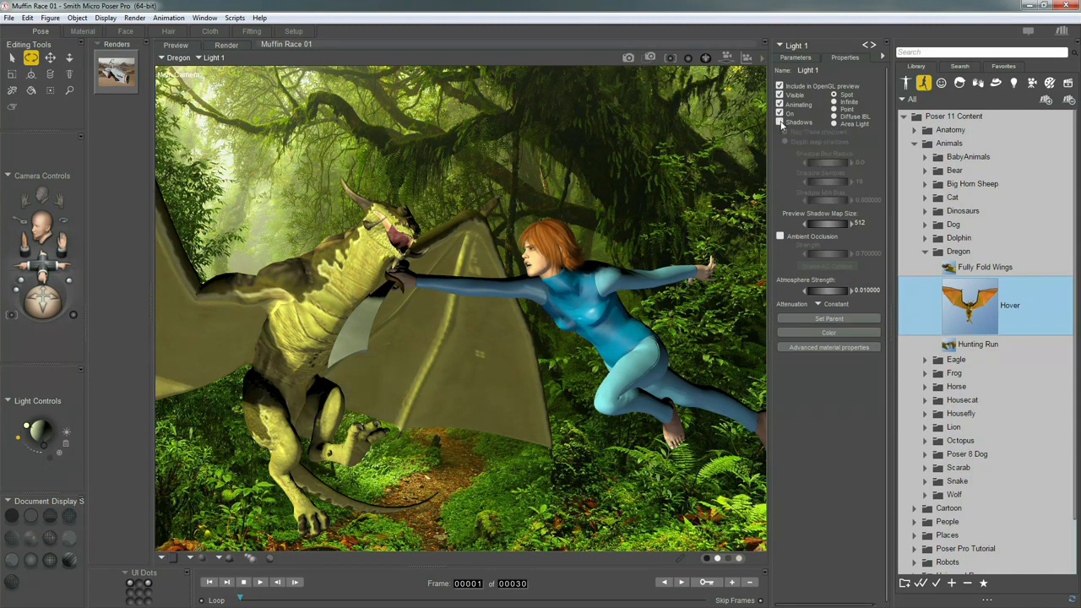
click(794, 58)
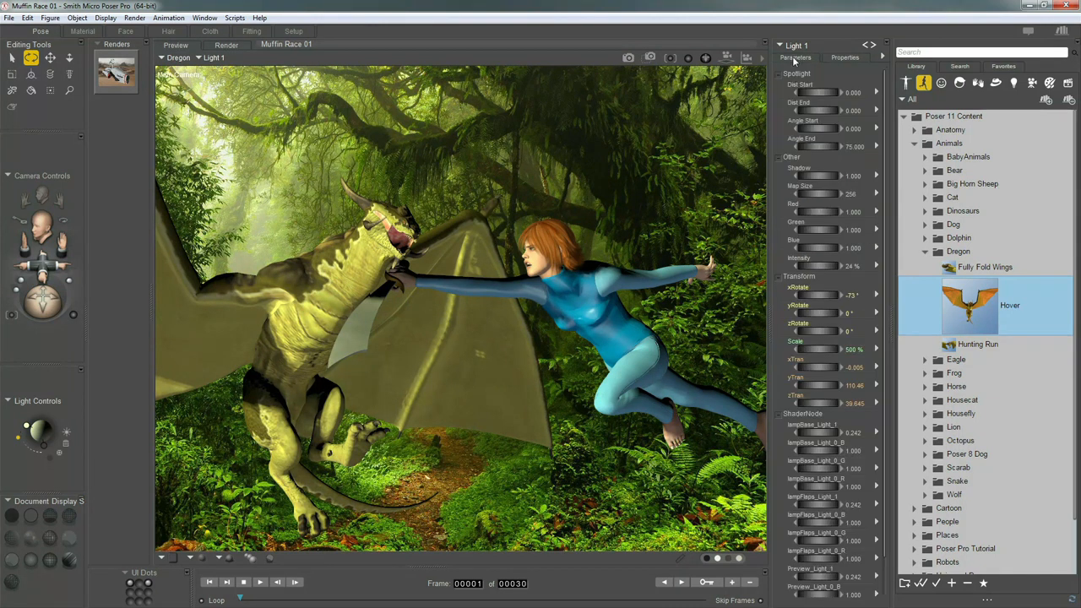
click(852, 270)
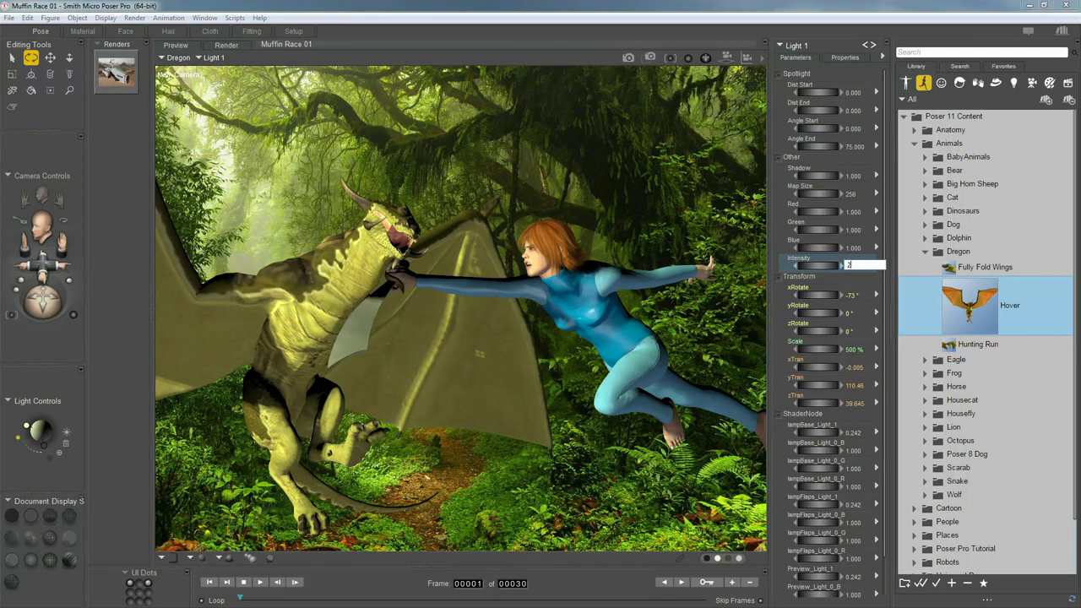
text(20)
key(Return)
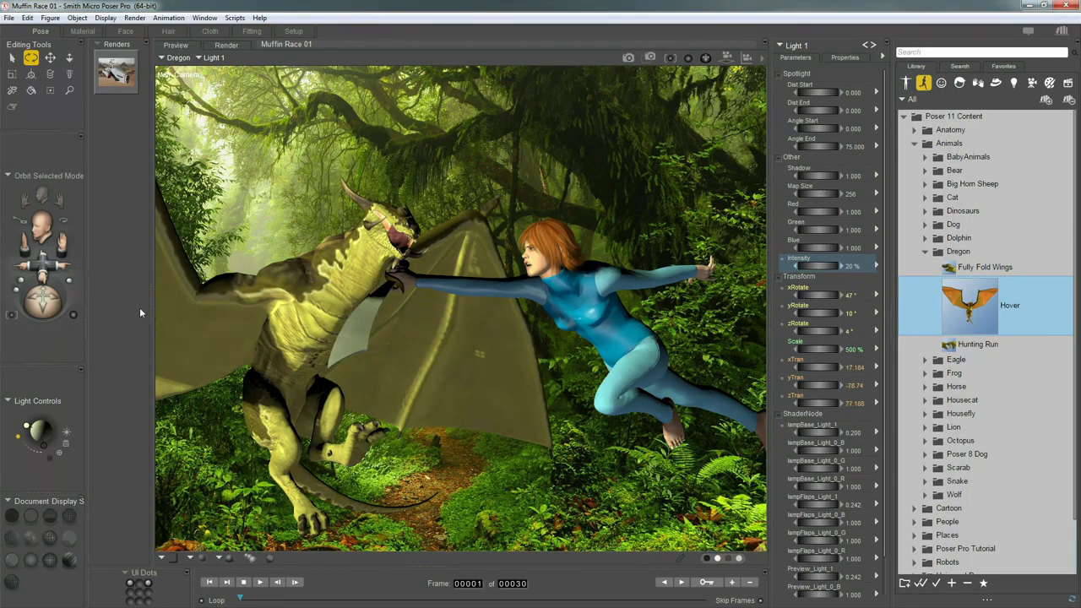
Tint Light 1 with the same yellow-green as Light 2 (Red 0.949, Green 0.992, Blue 0.773)
click(53, 454)
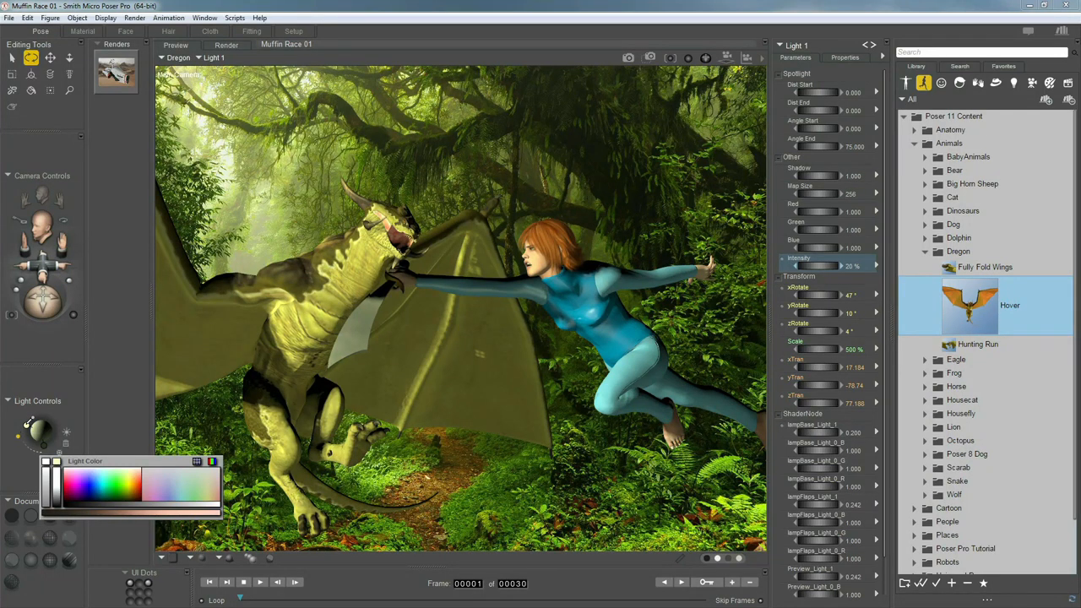
click(29, 423)
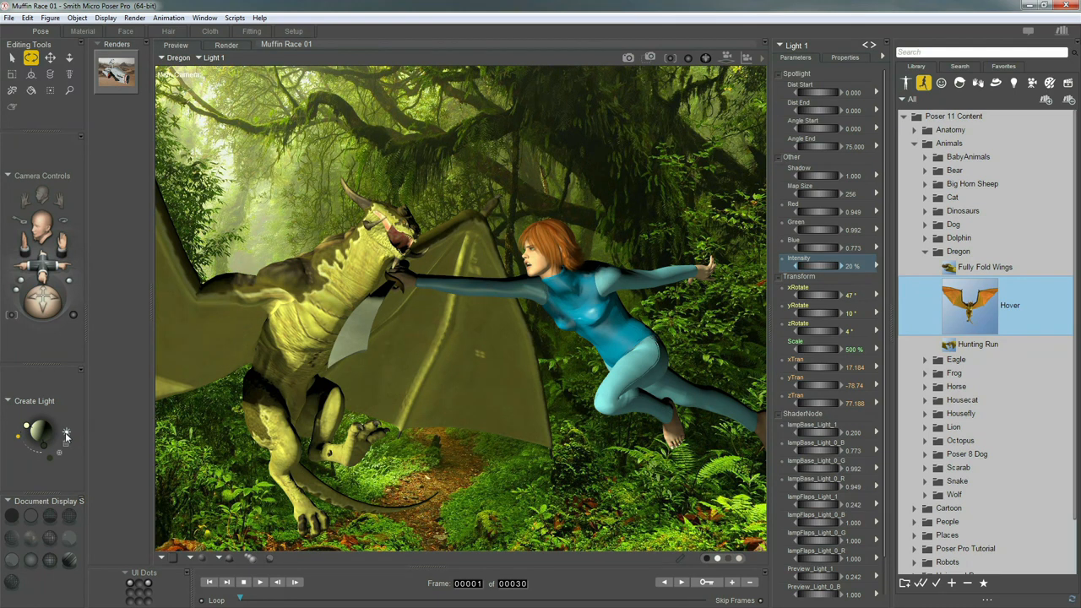
Create Light 3 and aim it at the figures with xRotate -142°, yRotate 13° and zRotate -39°
click(65, 432)
drag(38, 422, 47, 419)
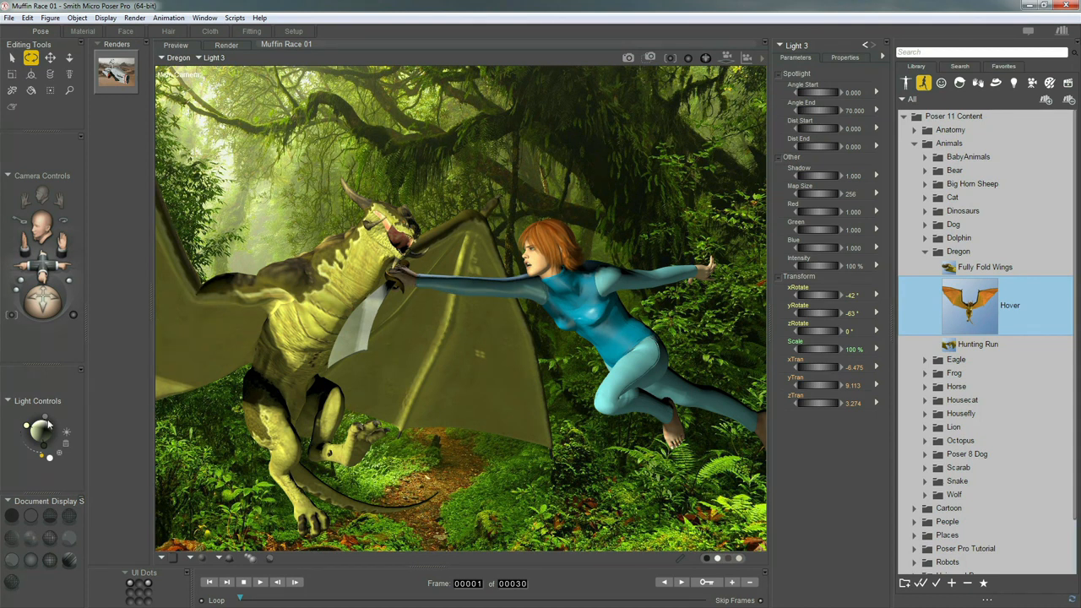
drag(48, 417, 46, 418)
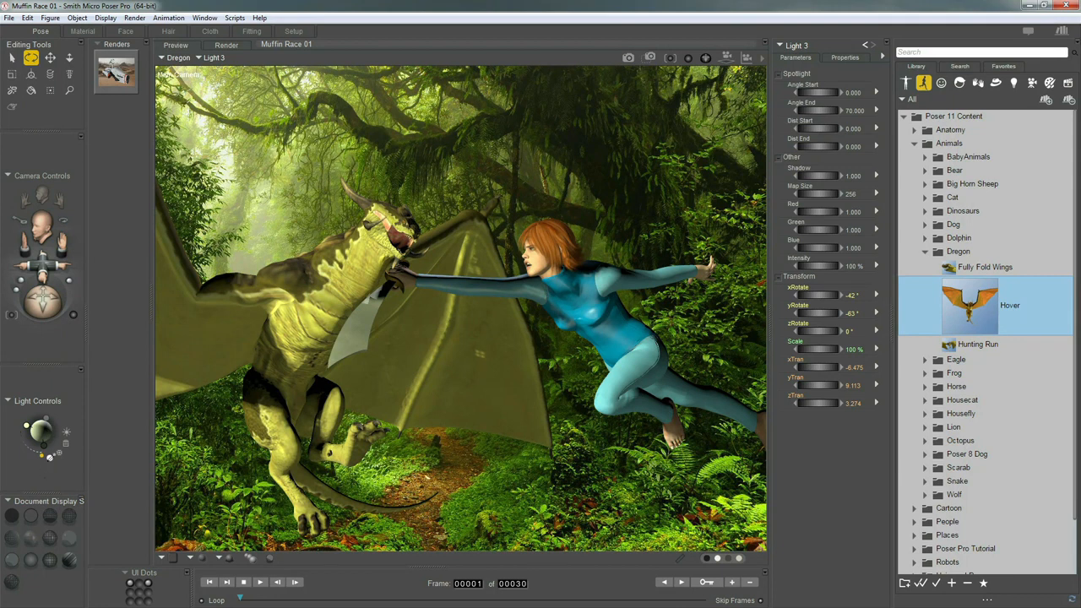
Tint Light 3 with the same yellow-green as Light 2 and turn off its shadows
click(49, 457)
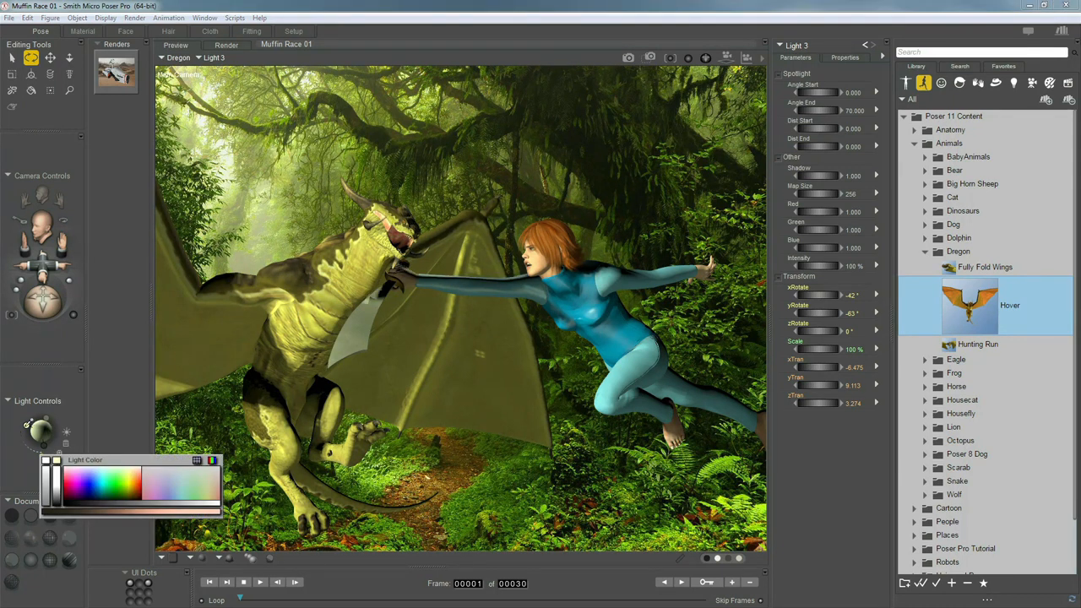
click(28, 423)
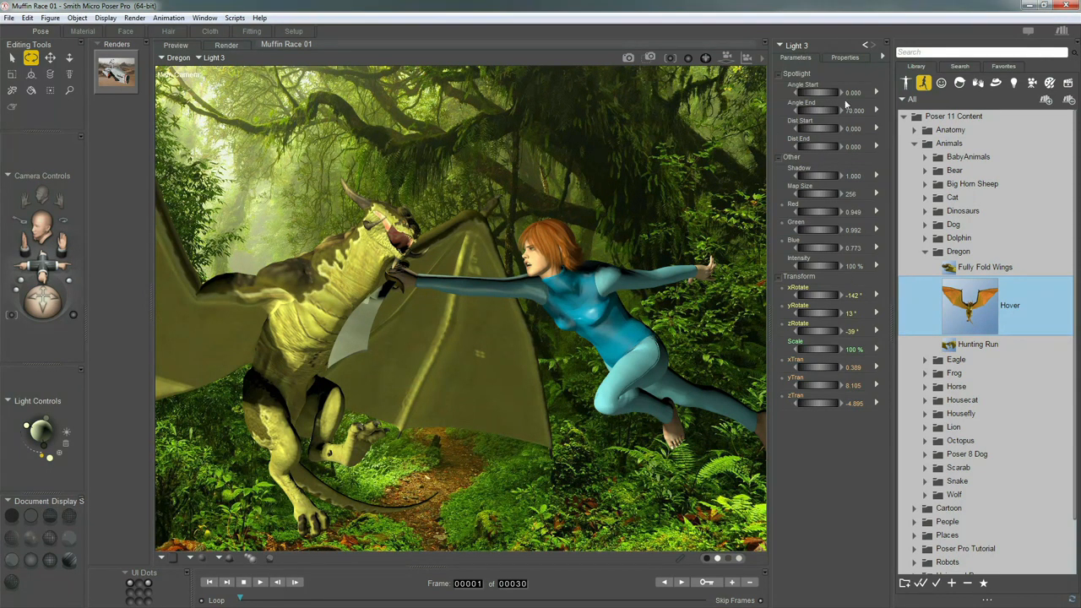
click(851, 59)
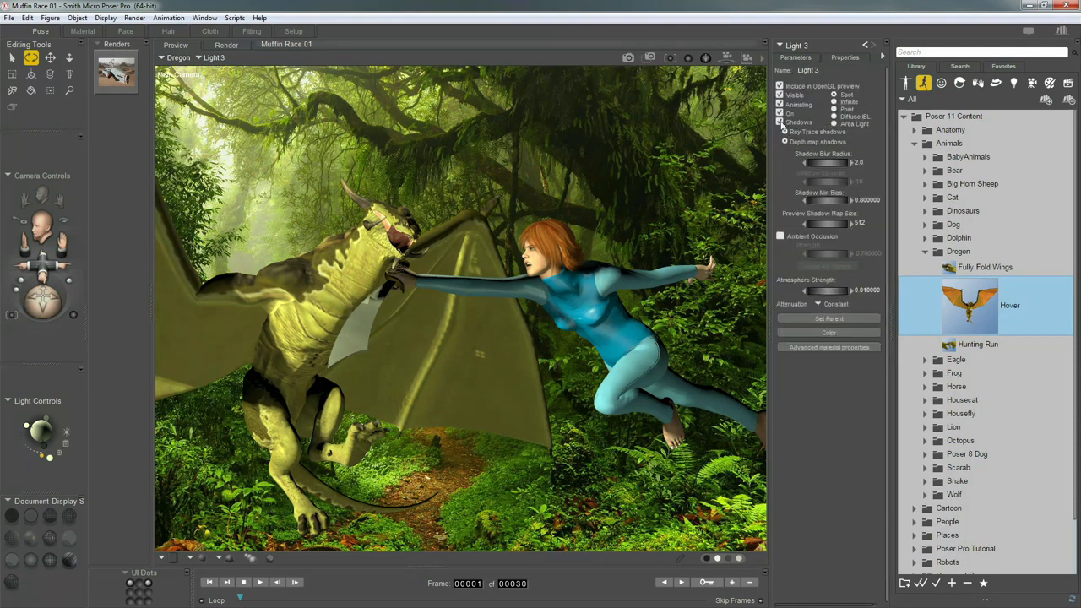
click(780, 123)
click(798, 58)
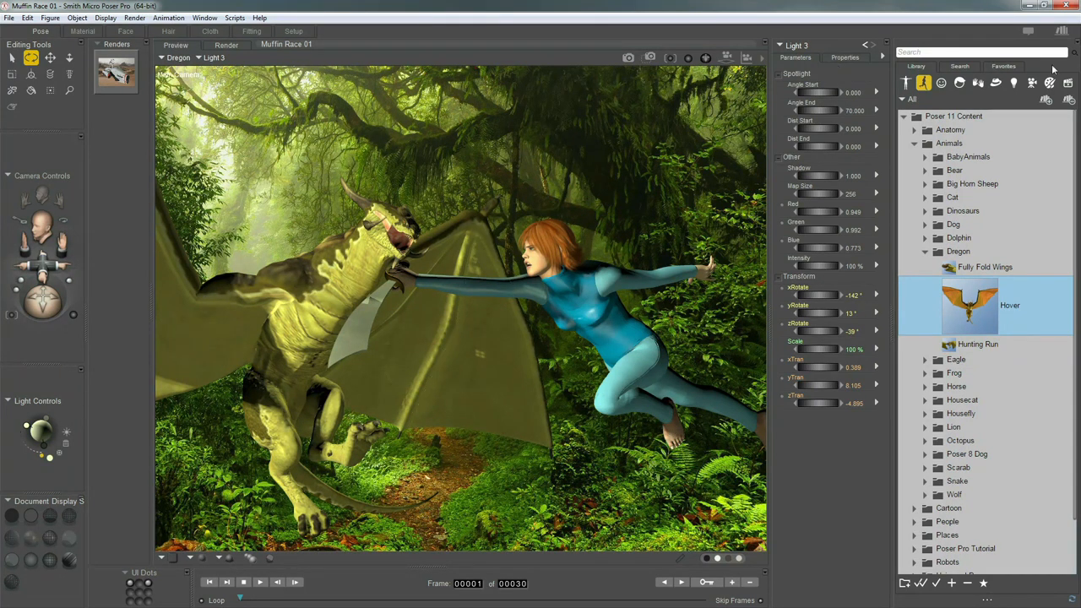
Load the CatTail Reeds 1 prop from the Waters Edge folder of the Naturals props
click(996, 83)
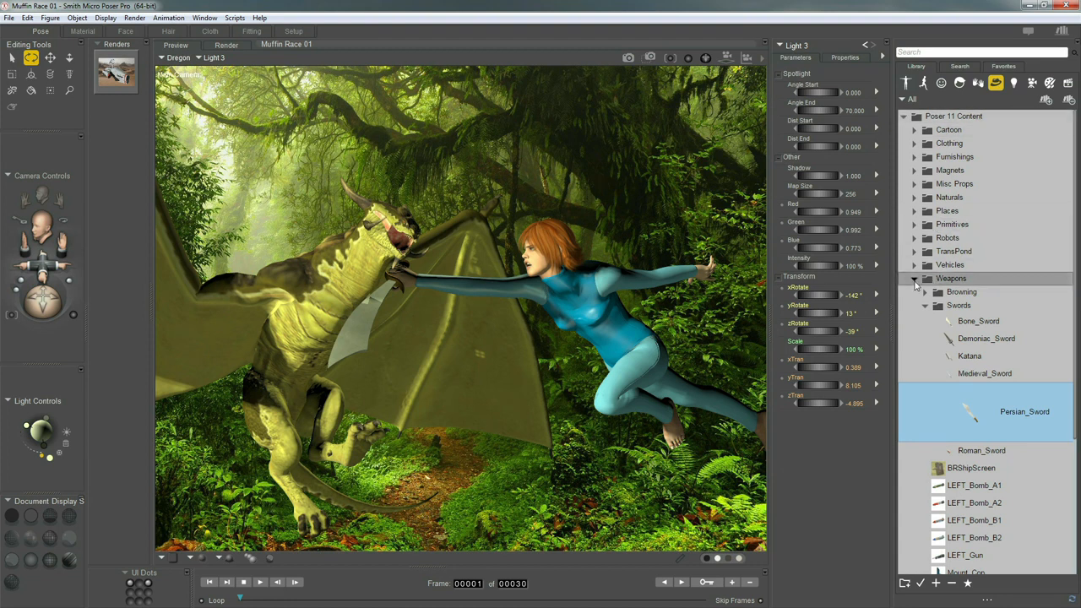
click(914, 280)
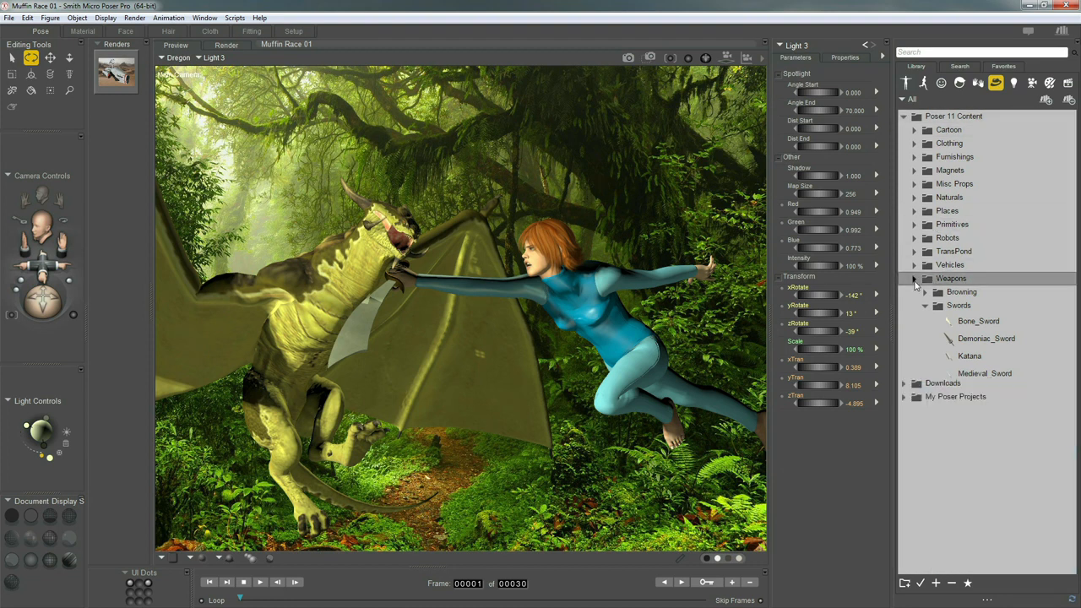
click(912, 197)
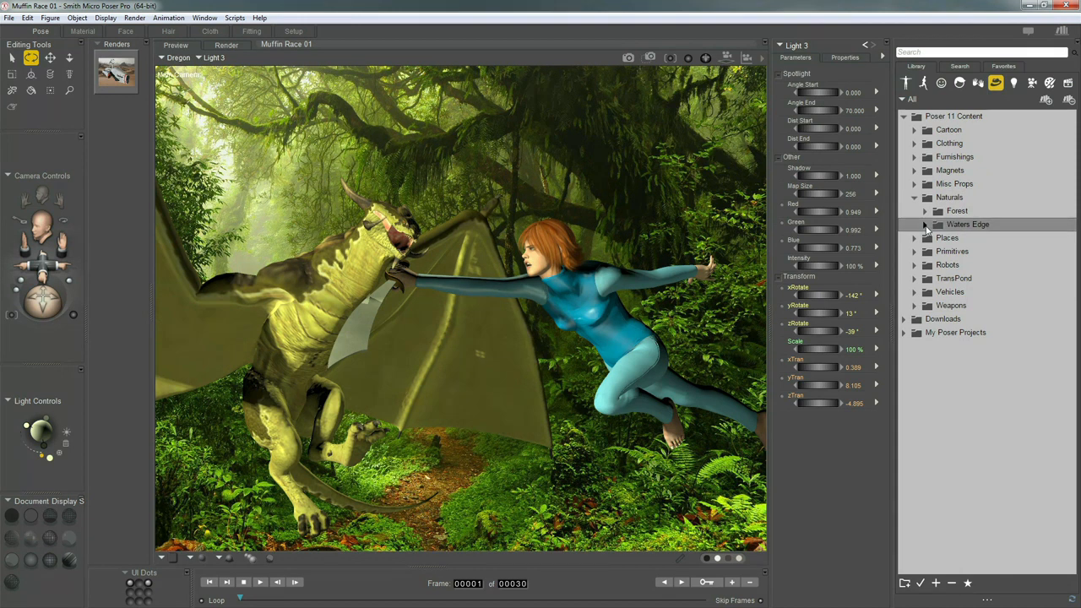
click(925, 224)
mouse_move(963, 245)
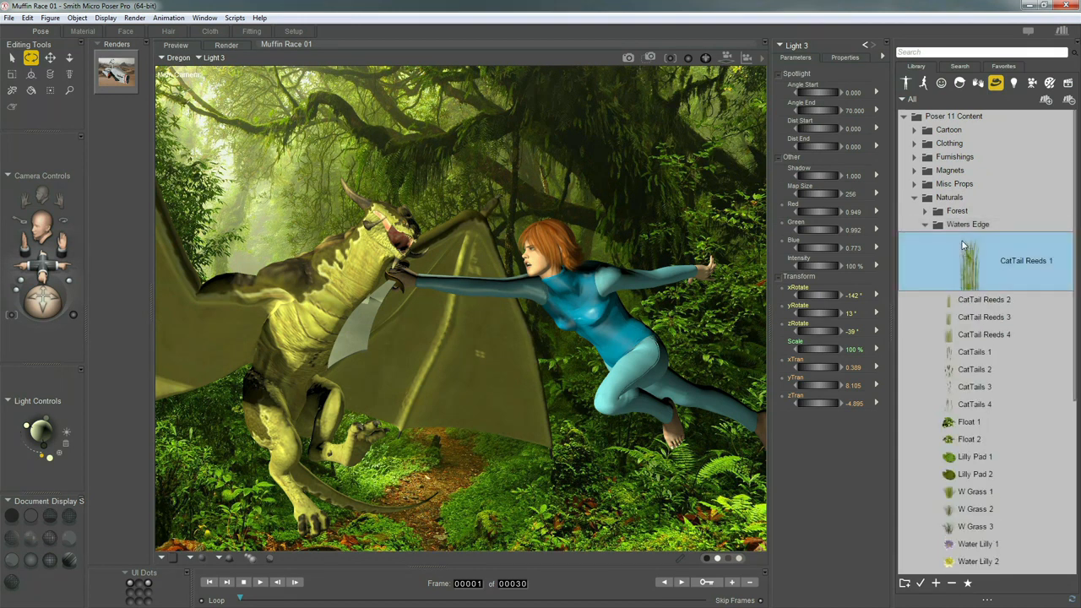
double_click(1006, 267)
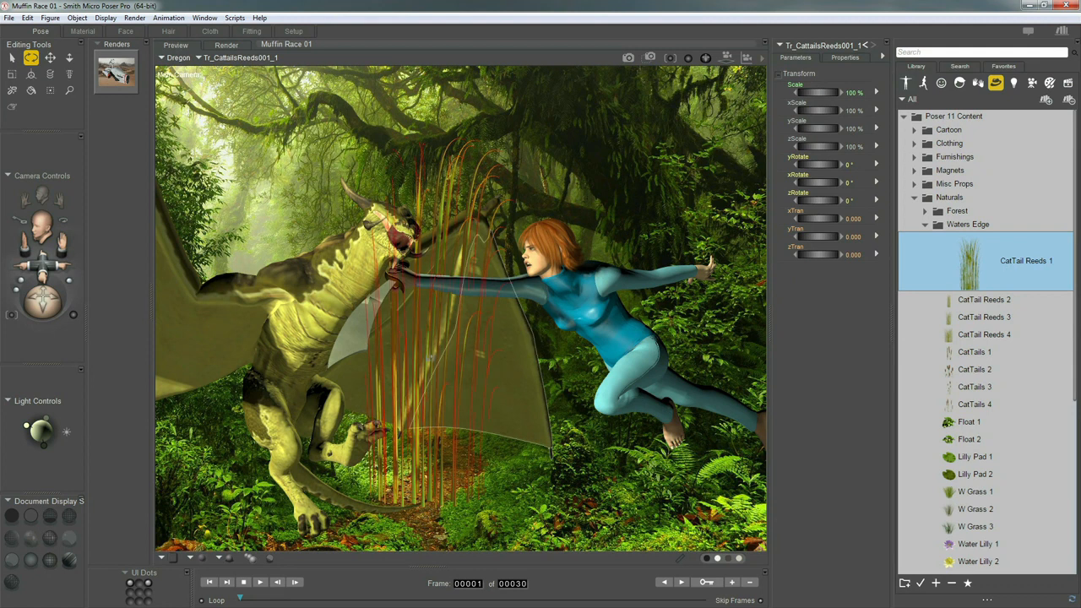
Place the reeds in the foreground before the Dregon at xTran -1.324, yTran -1.273 and zTran 10
drag(798, 254, 902, 255)
click(853, 254)
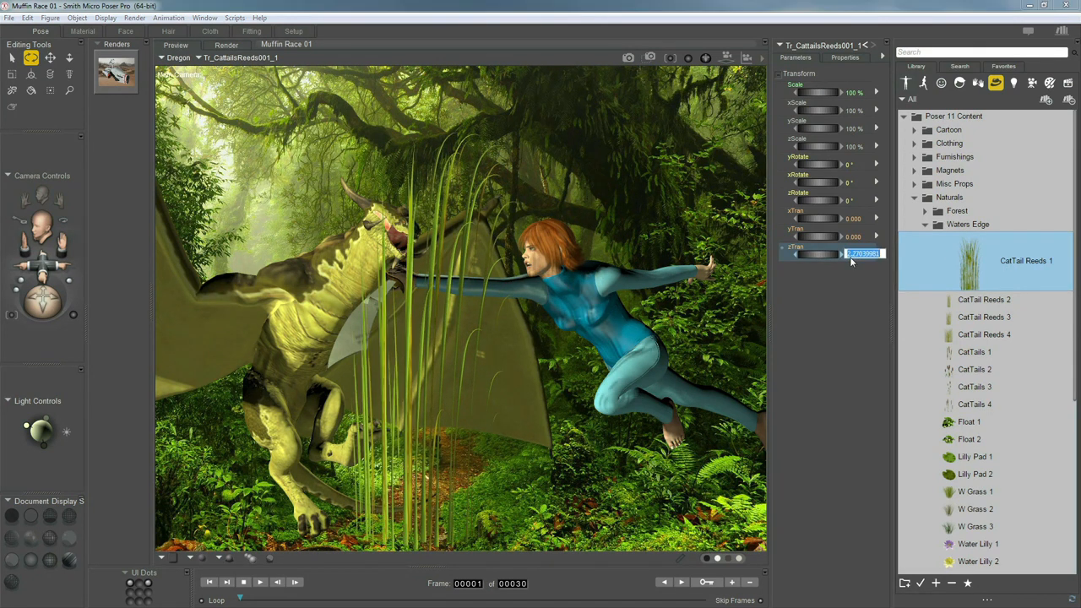
text(10)
key(Return)
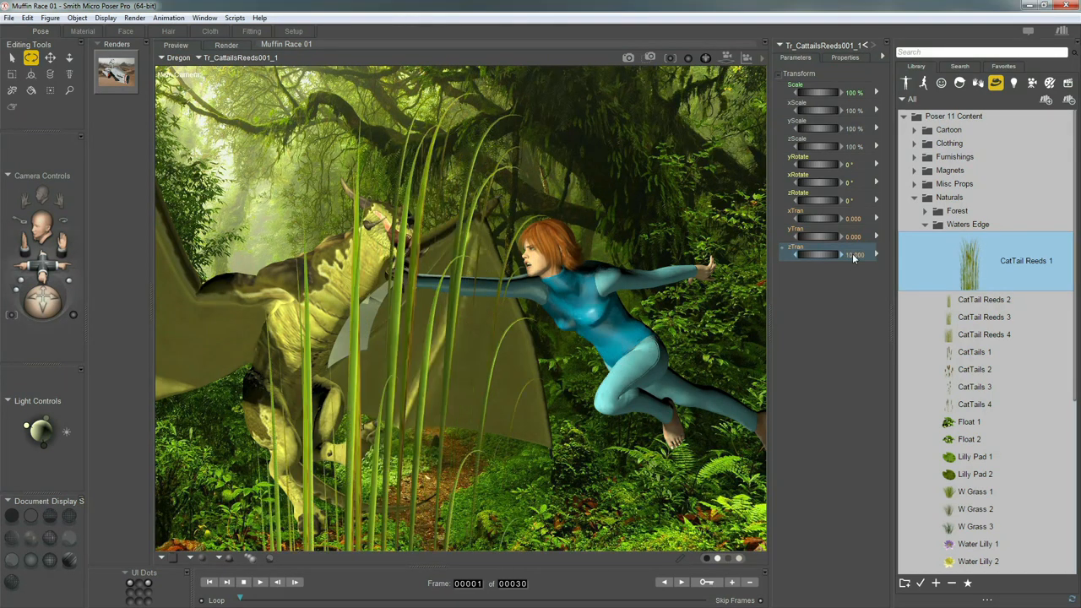
drag(817, 217, 731, 230)
drag(818, 236, 729, 252)
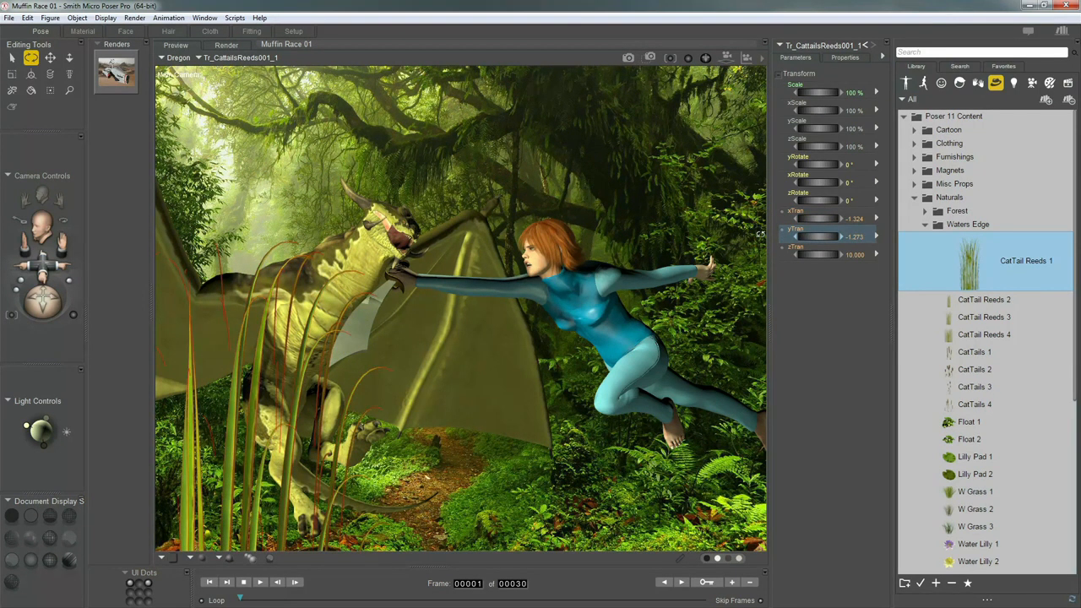
Load a second CatTail Reeds 1 prop and place it in front of Pauline at xTran 2.167, yTran -1.367 and zTran 10
double_click(983, 269)
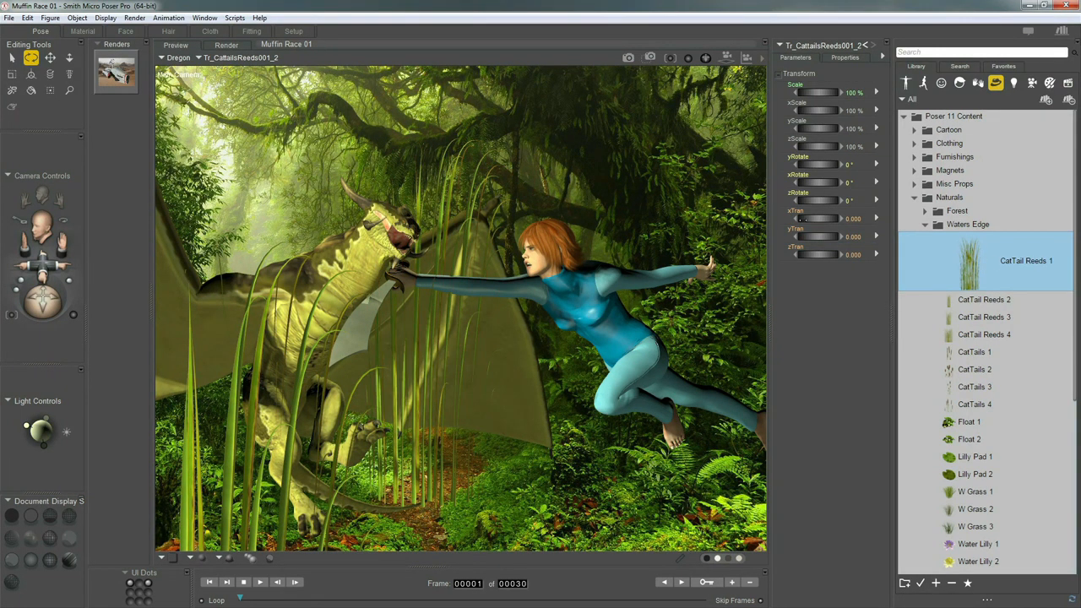
click(854, 254)
text(10)
key(Return)
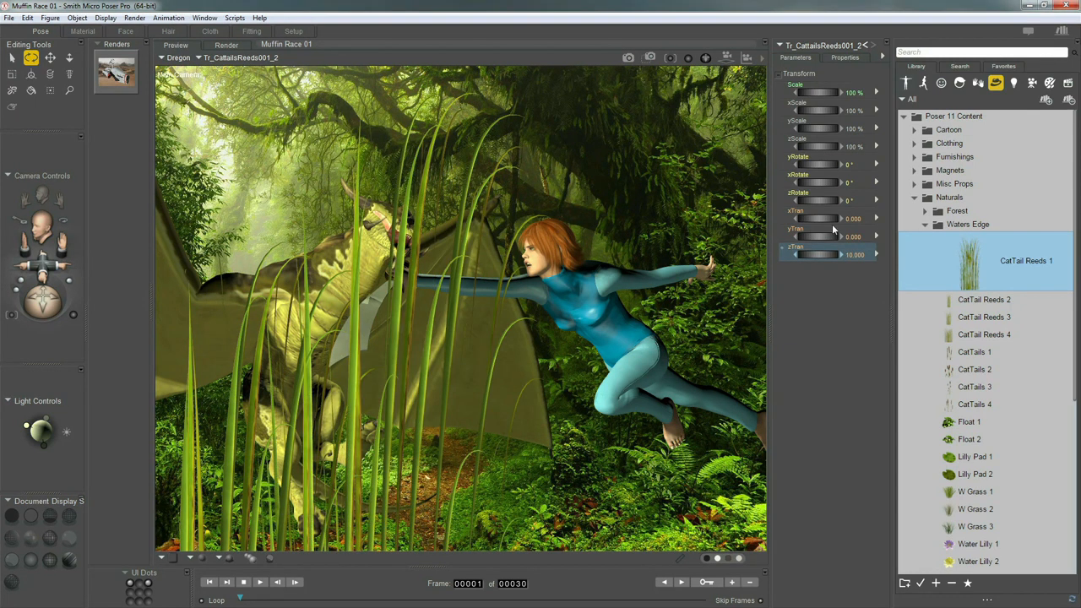
drag(813, 219, 976, 235)
drag(813, 237, 738, 255)
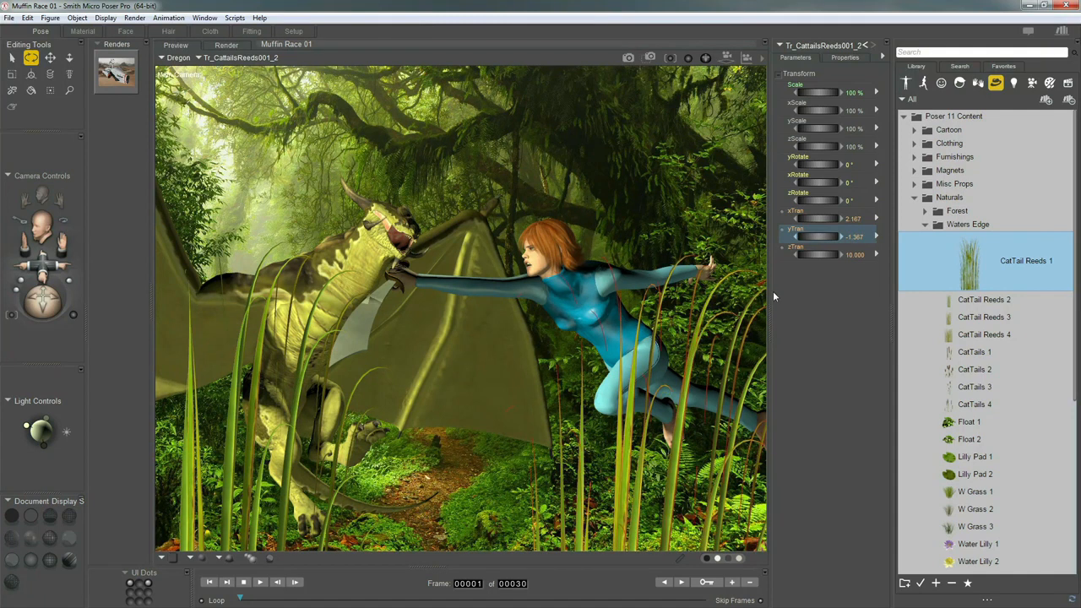
Load the CatTails 1 prop, set its zTran to 10 and lower it among the reeds in front of the Dregon
click(971, 353)
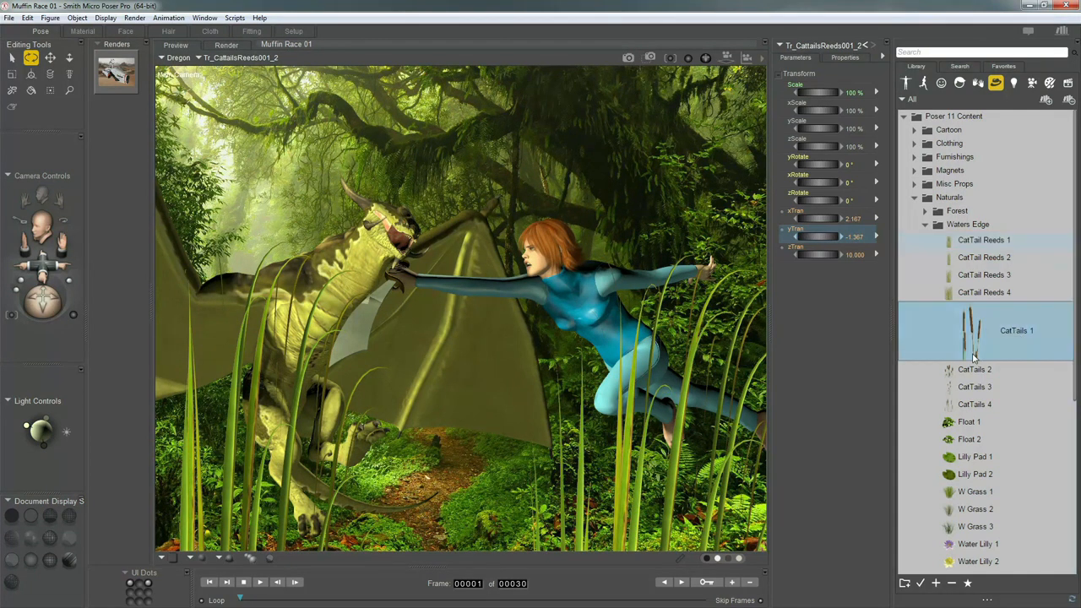
double_click(968, 336)
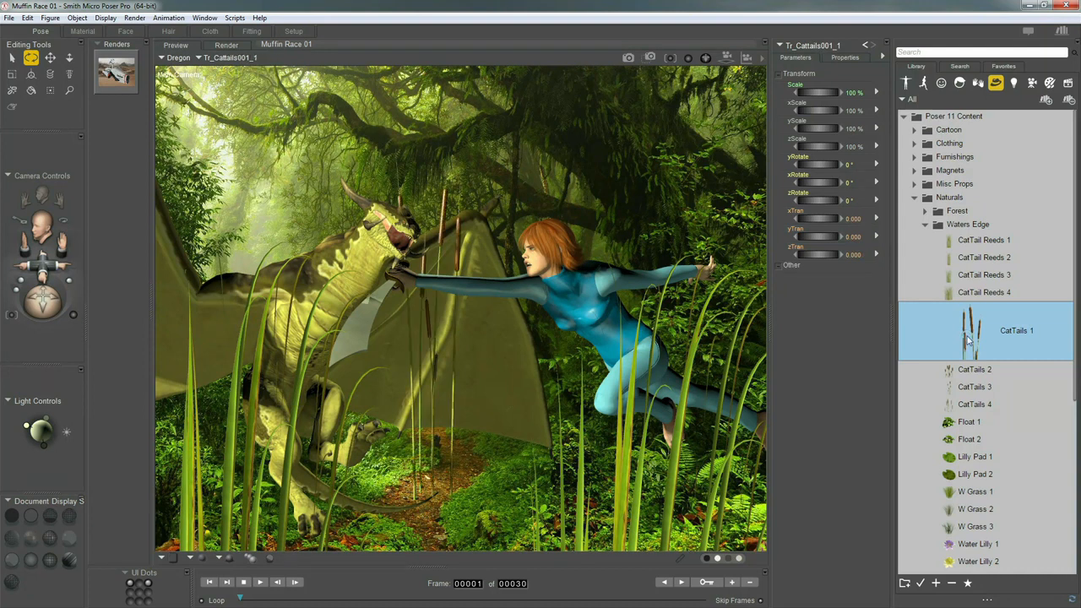
click(846, 255)
text(10)
key(Return)
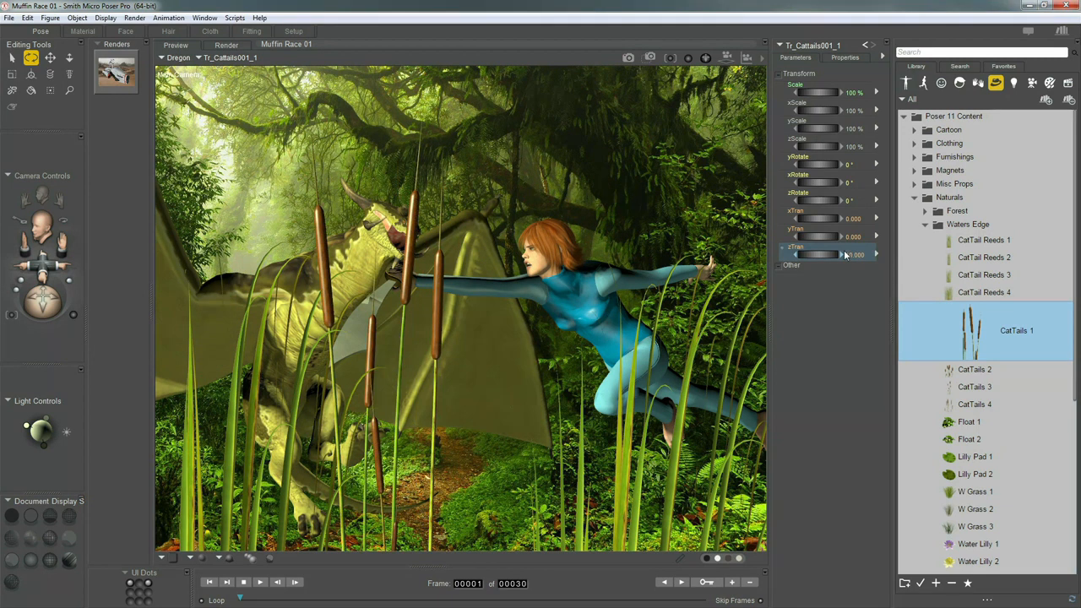
drag(823, 222, 709, 256)
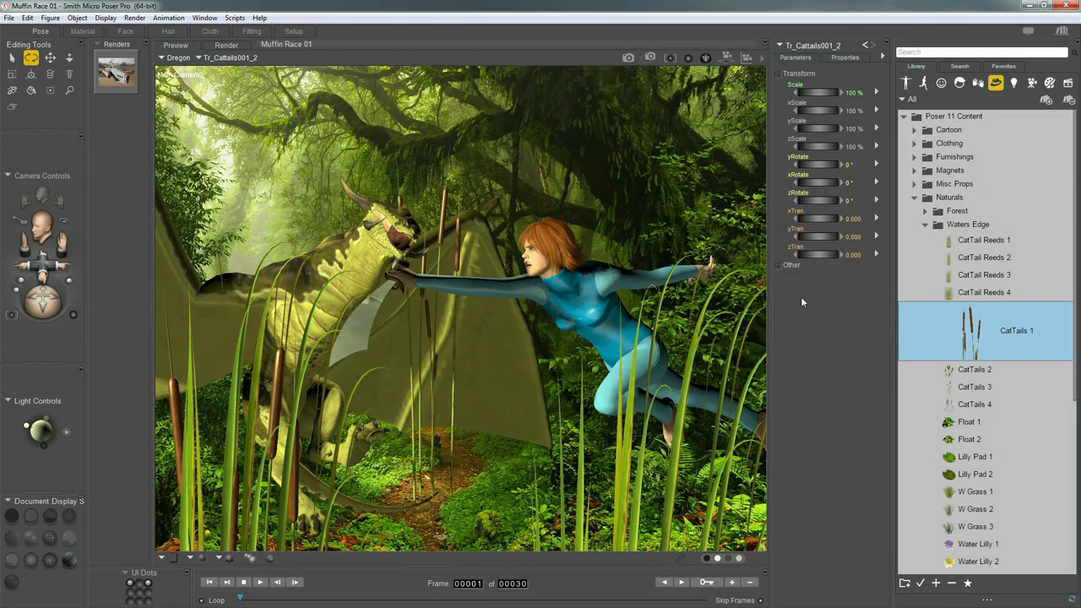
Place a second CatTails 1 prop among the reeds in front of Pauline at xTran 2.451, yTran -1.436 and zTran 10
click(849, 256)
text(10)
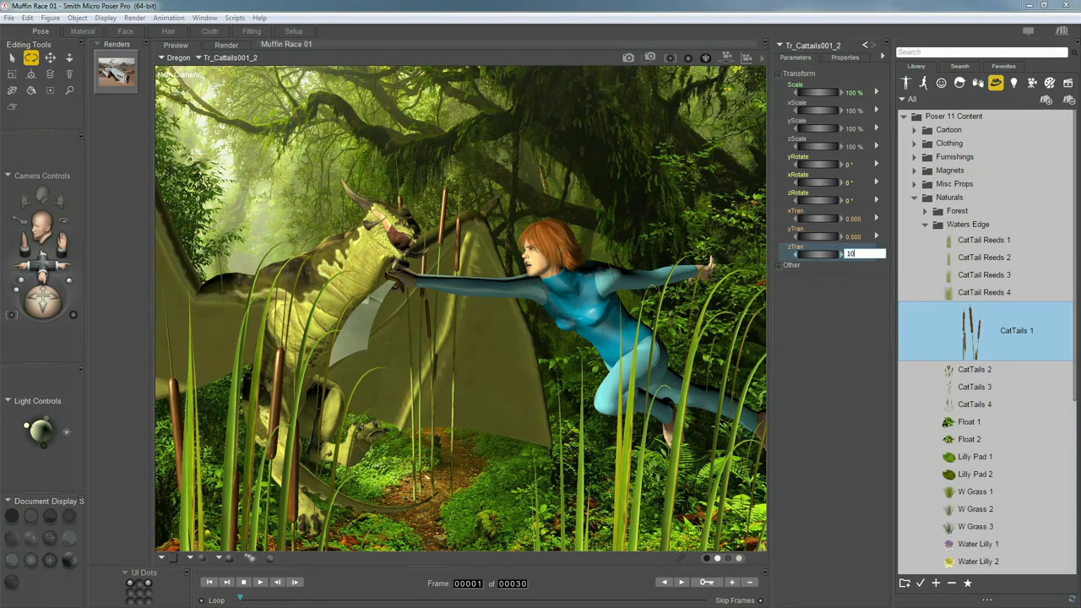
key(Return)
drag(810, 218, 986, 228)
drag(810, 236, 729, 231)
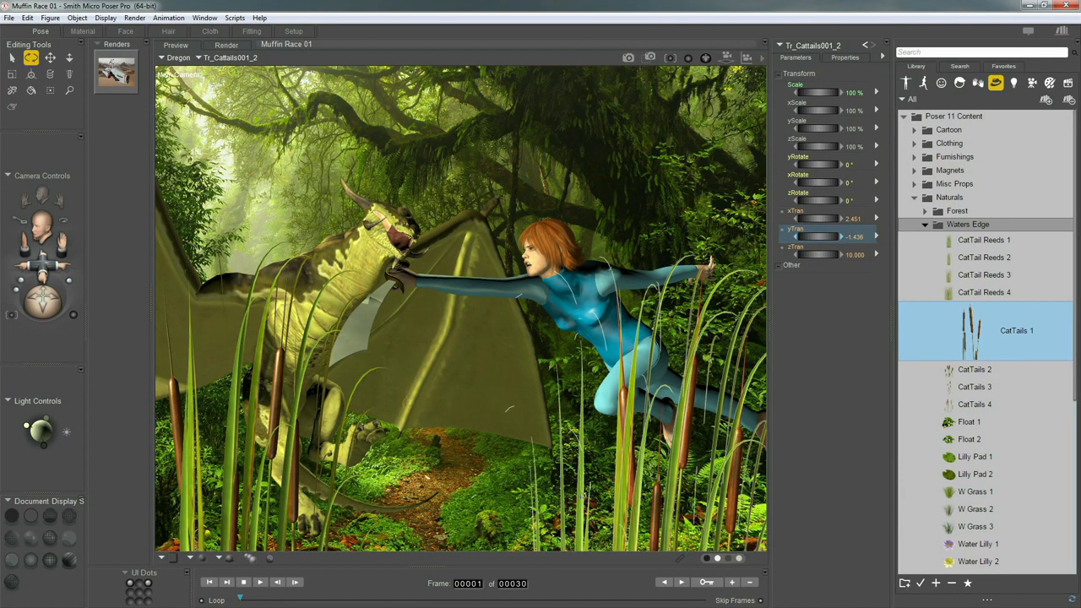
Shift the reeds and cattails in front of Pauline slightly outward along x, away from the Dregon
click(582, 495)
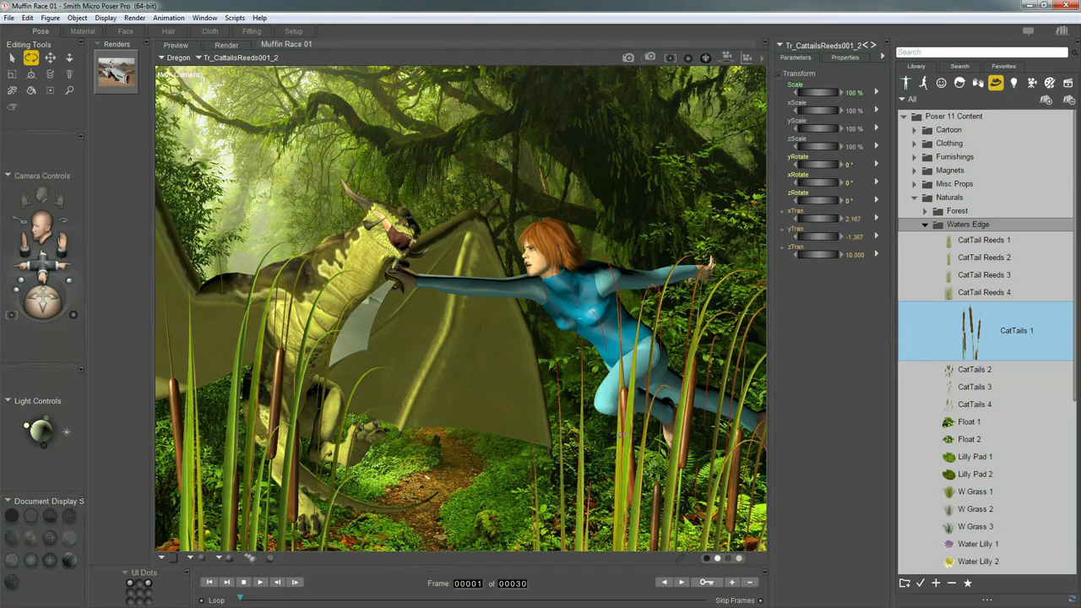
click(687, 403)
drag(804, 222, 816, 218)
click(716, 347)
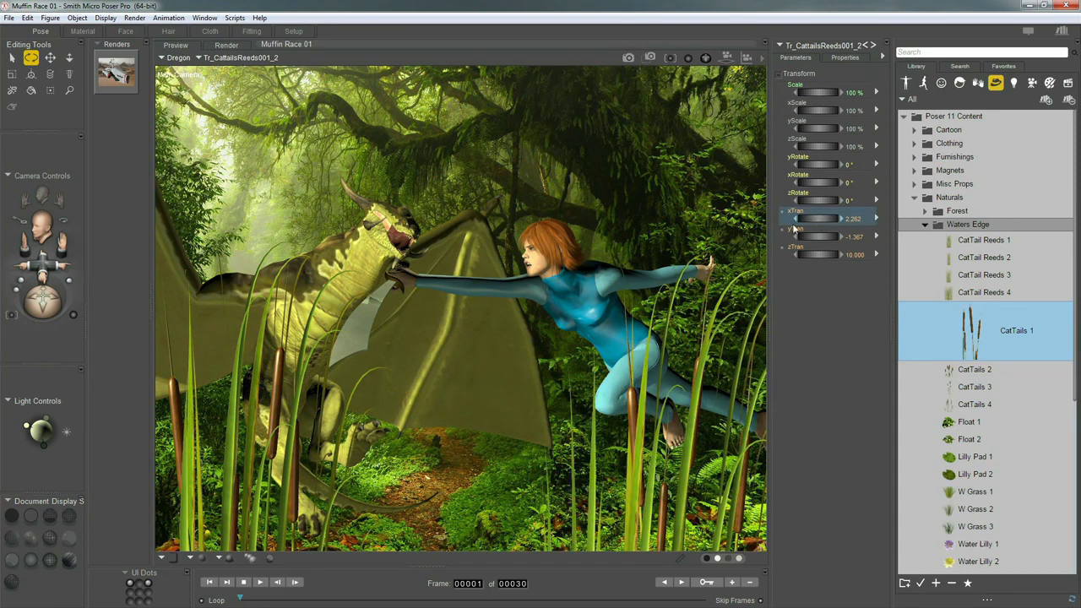
Load the Mushroom 1 prop from the Forest folder of the Naturals props and scale it to 150%
click(925, 224)
click(925, 212)
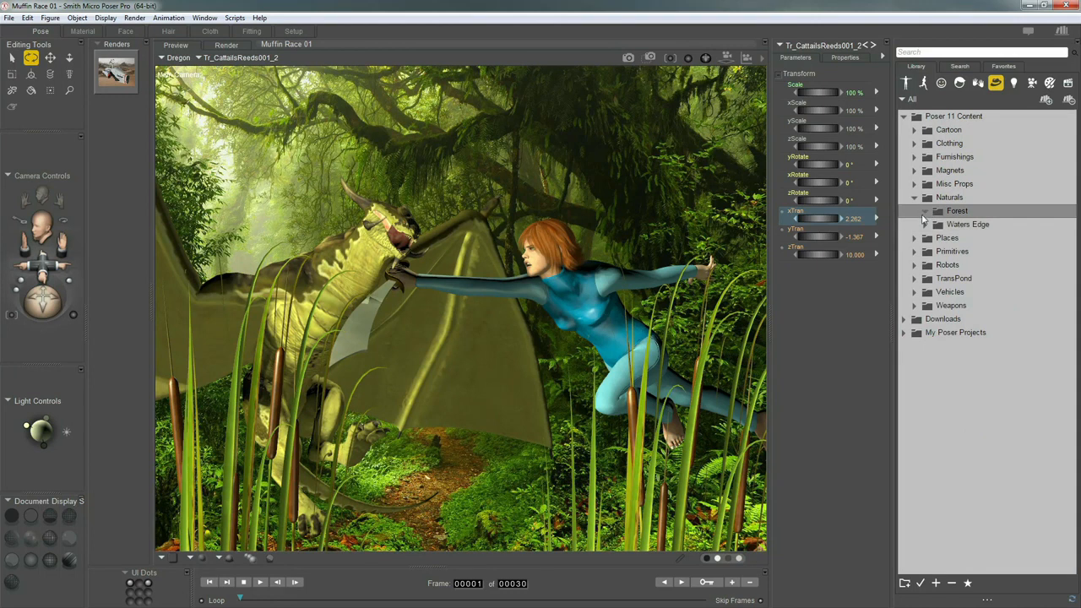
click(969, 472)
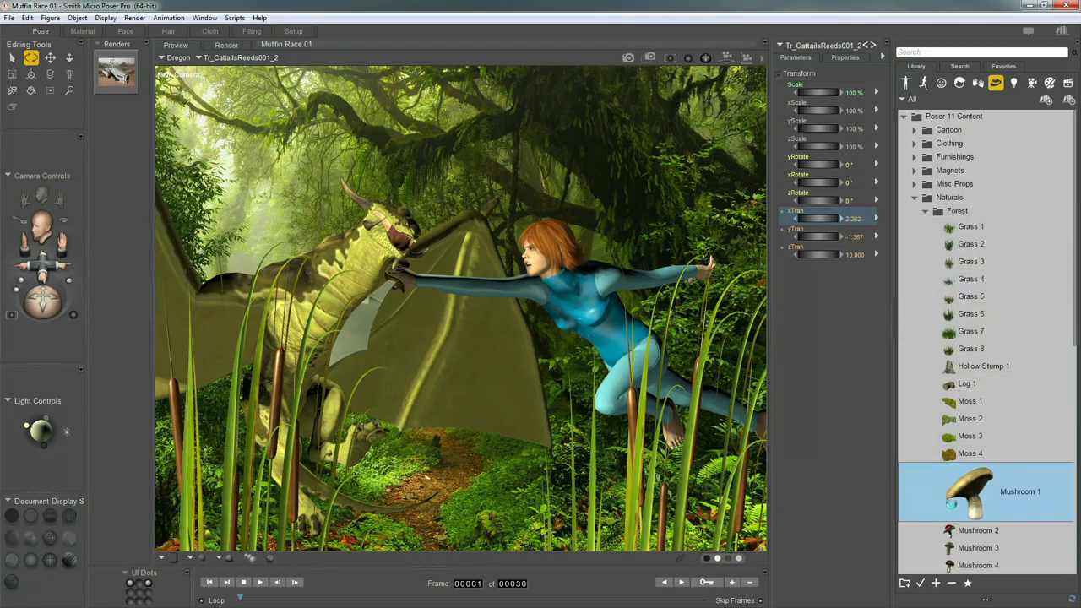
double_click(952, 504)
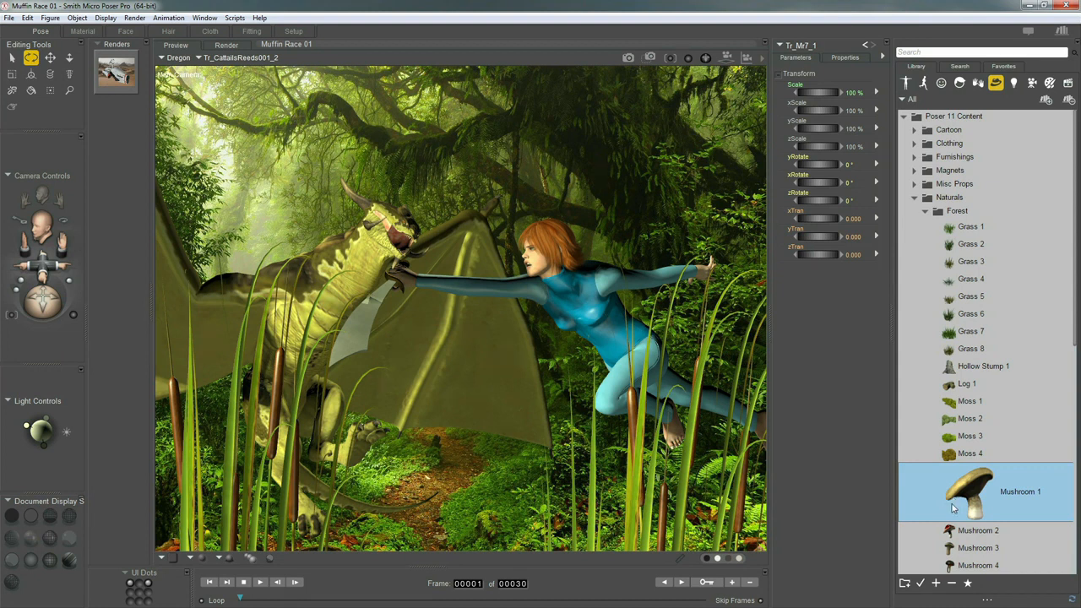
click(853, 92)
text(150)
key(Return)
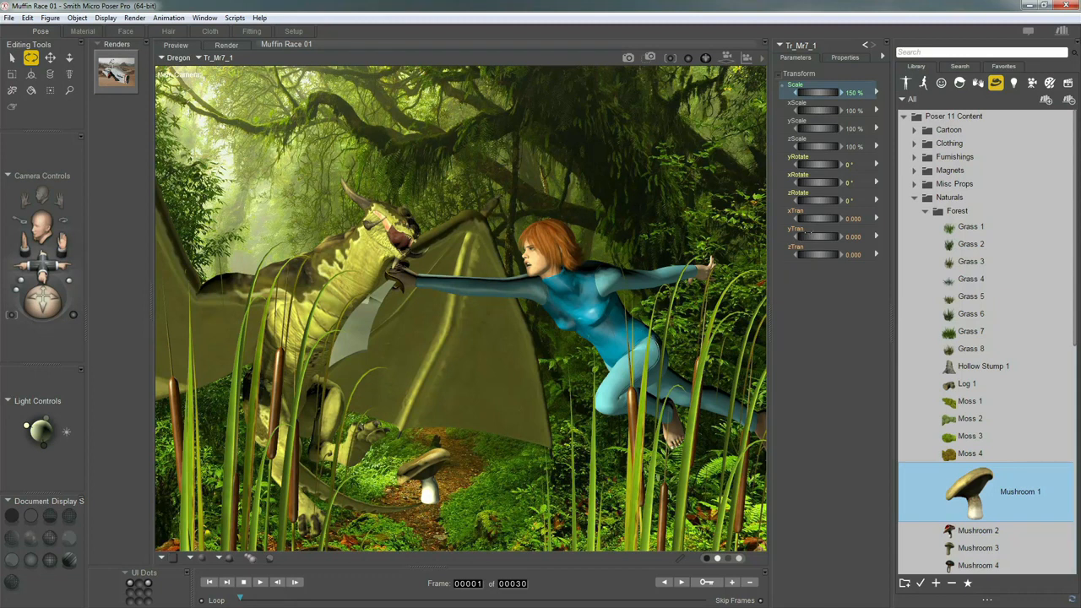
Bring the mushroom into the foreground beside Pauline's reeds at xTran 2.124 and yTran 0.490
click(851, 255)
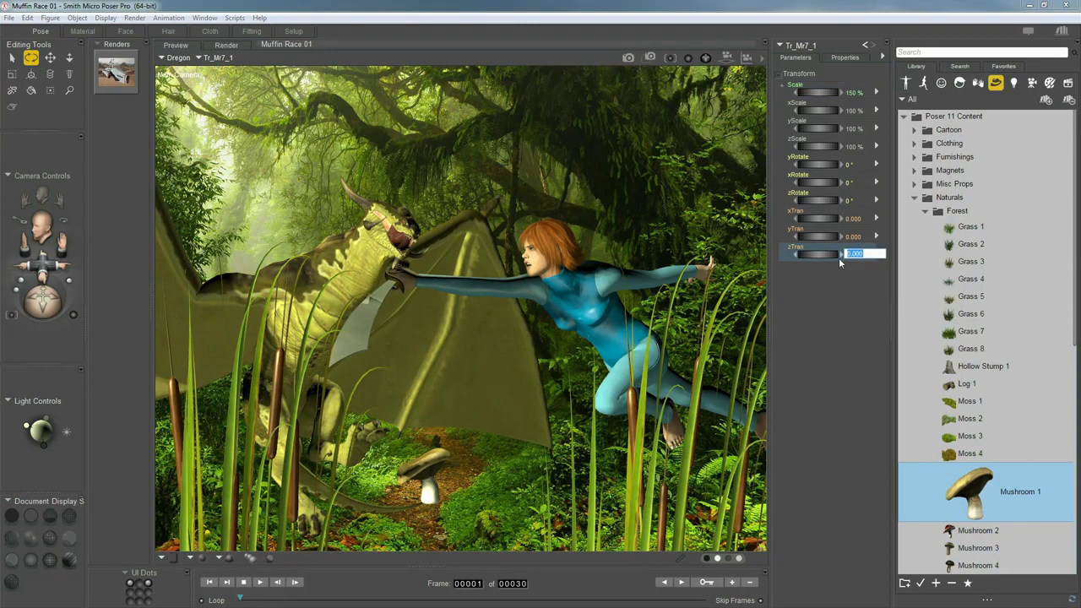
text(6)
key(Return)
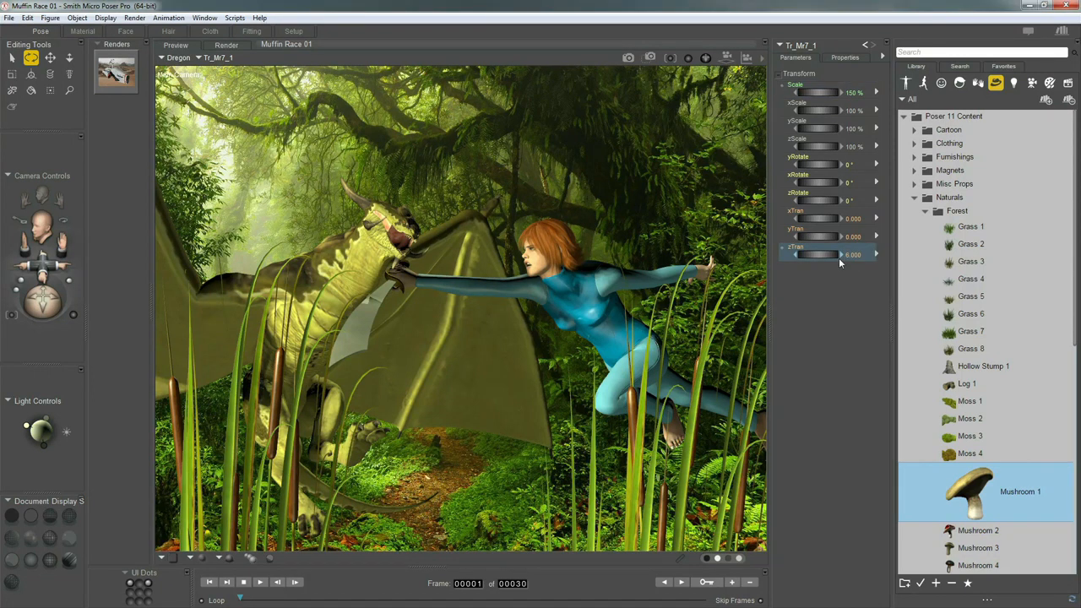
drag(838, 258, 713, 282)
drag(812, 237, 950, 225)
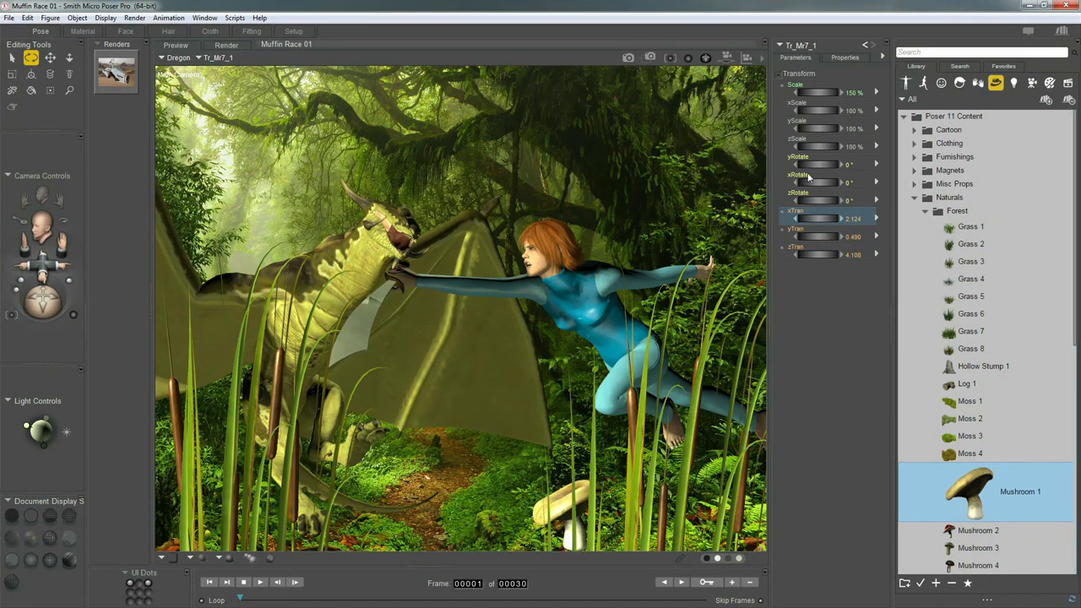
Rotate the foreground mushroom to yRotate -53° and xRotate 10°, and reposition it at xTran 2.047 and yTran 0.284
drag(820, 167, 798, 170)
click(849, 184)
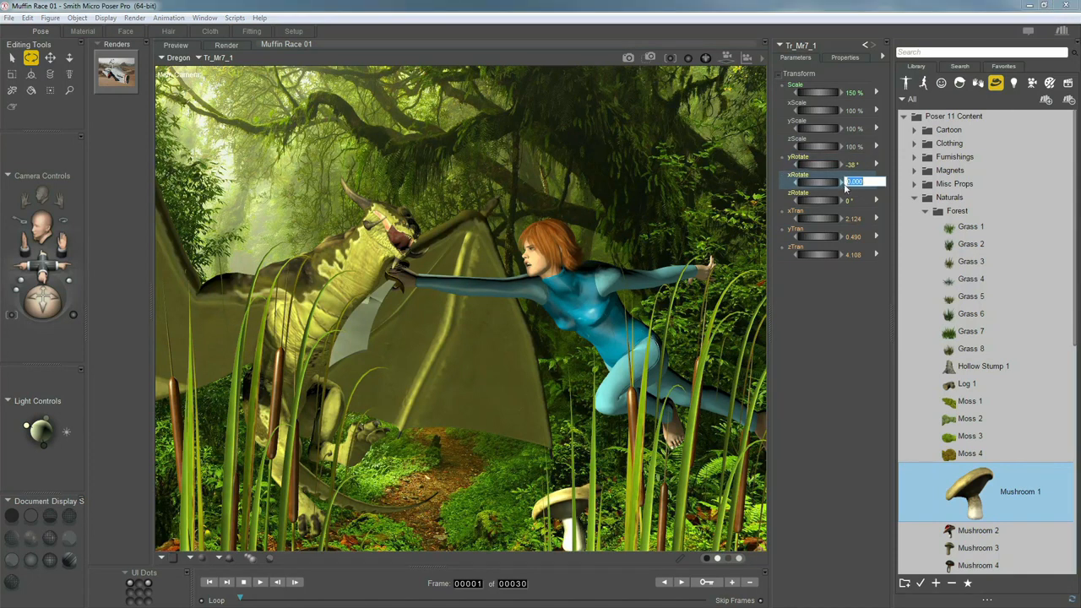
text(10)
key(Return)
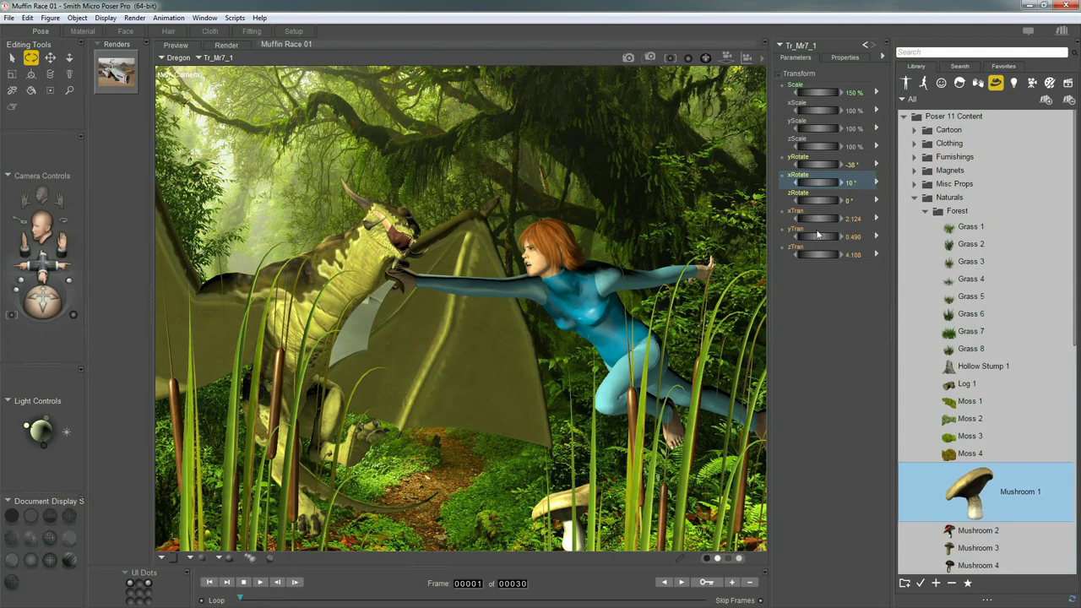
drag(821, 169, 807, 170)
drag(819, 241, 809, 219)
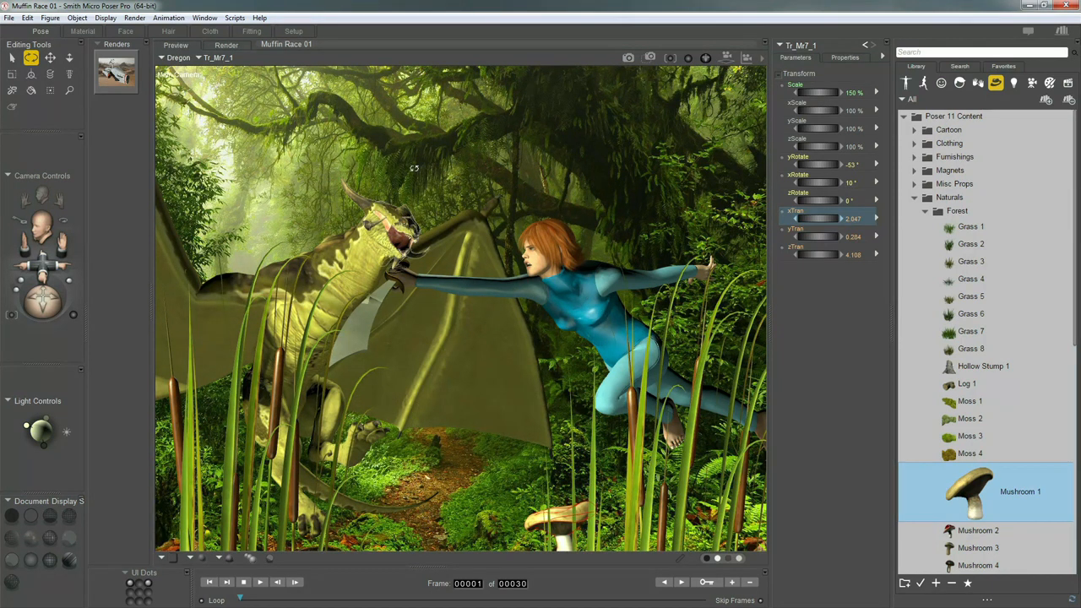
click(136, 17)
click(141, 7)
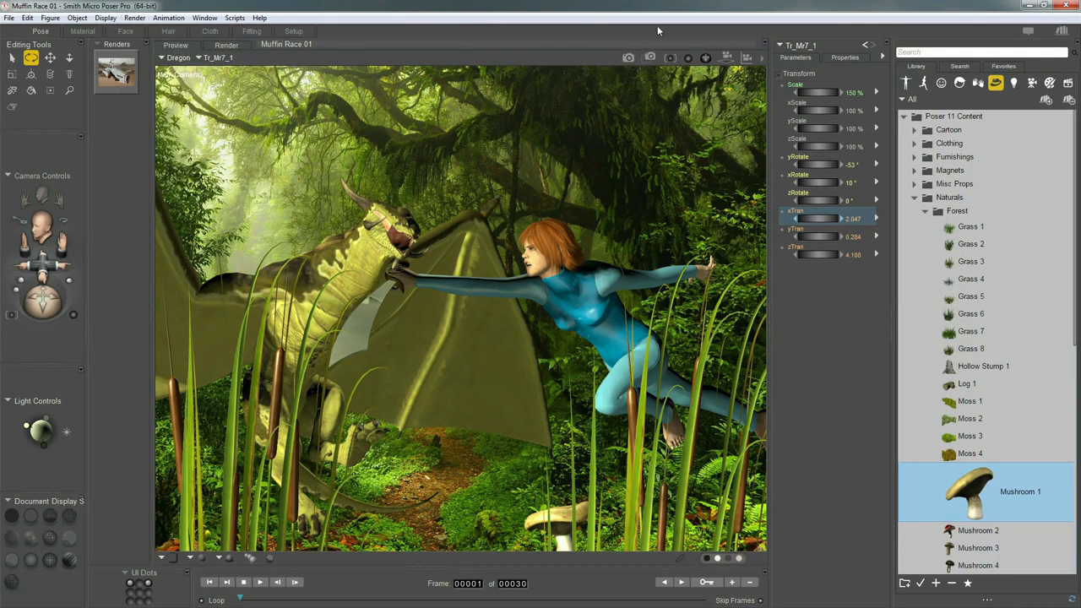
Create a new folder named Dragon Slayer under My Poser Projects in the scene library
click(1068, 85)
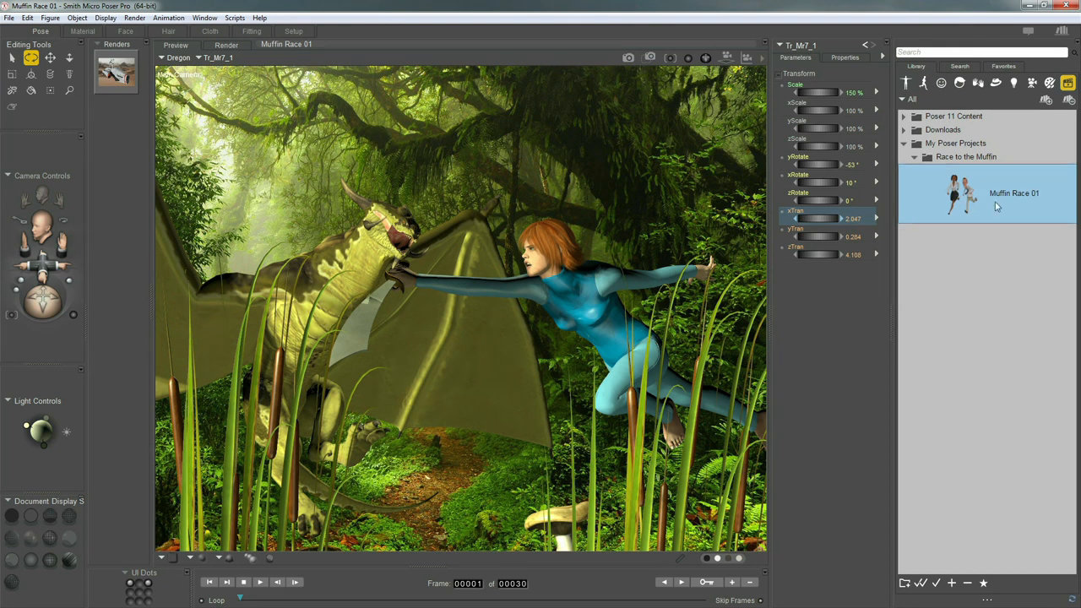
click(954, 143)
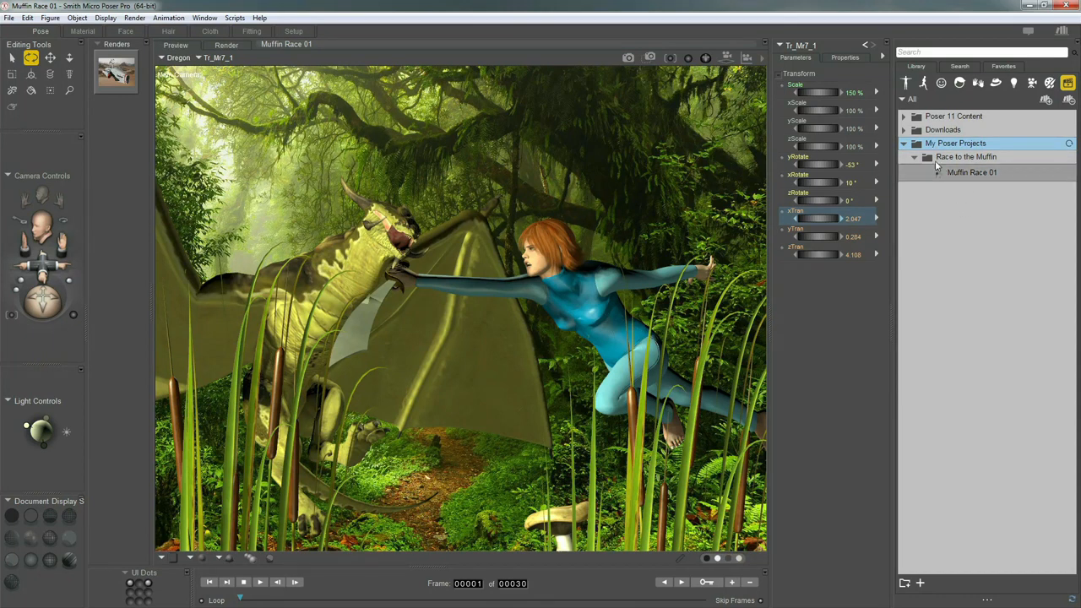
click(905, 581)
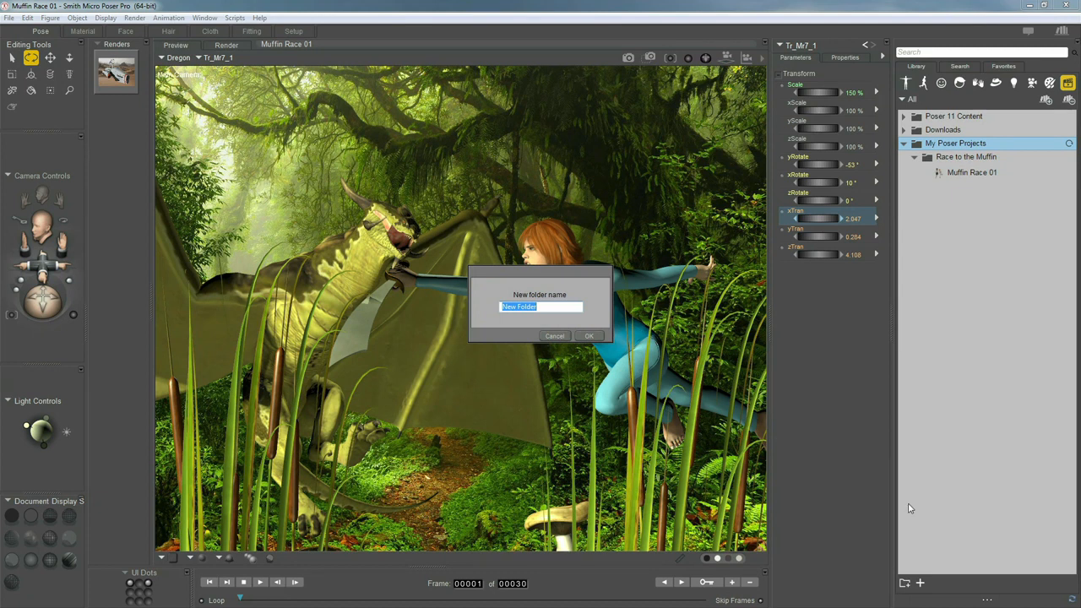
text(Dragon Slayer)
key(Return)
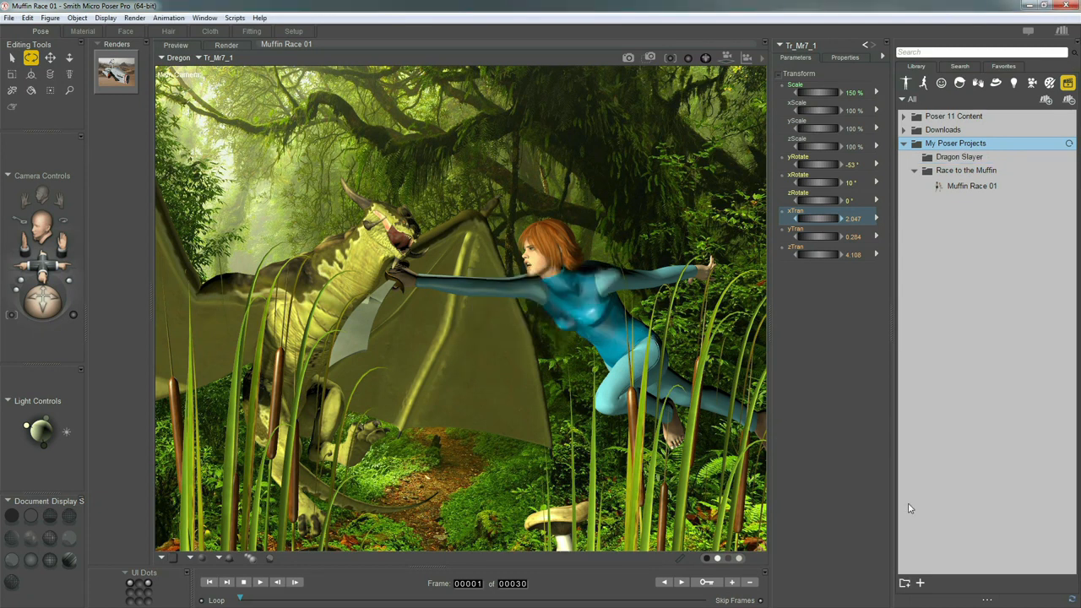
Save the current scene to the Dragon Slayer library folder as Dragon Slayer 1, without custom dial palettes or graphs
click(946, 157)
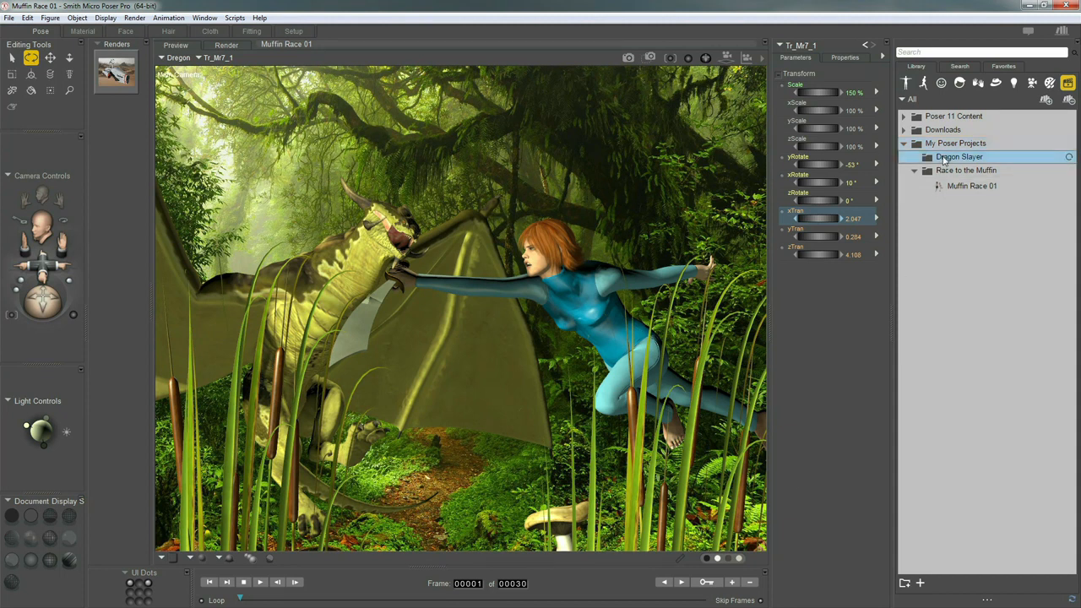
click(923, 585)
text(Dragon Slayer)
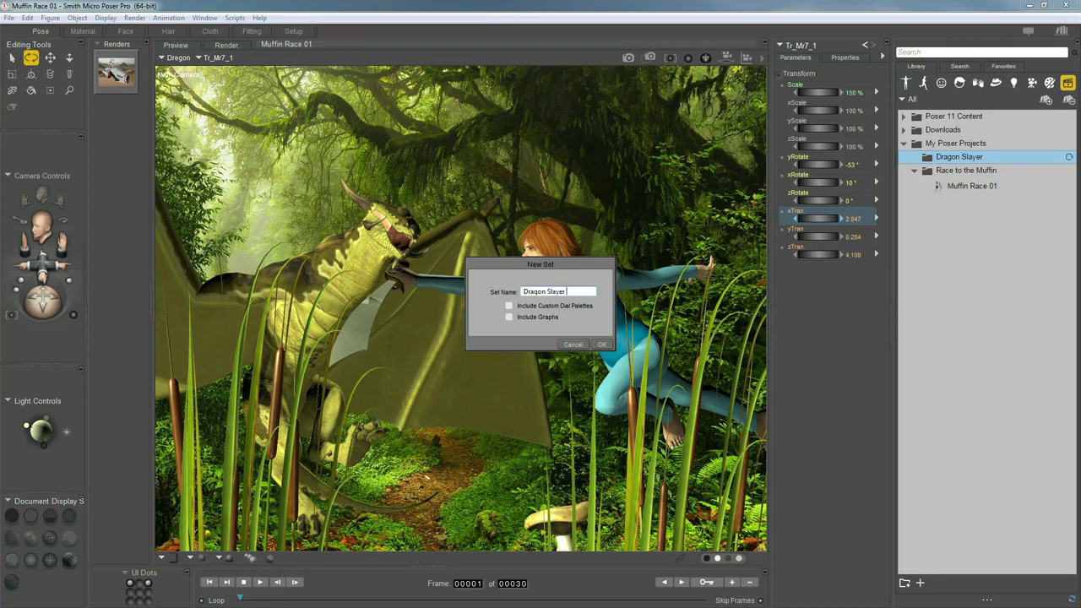
key(Return)
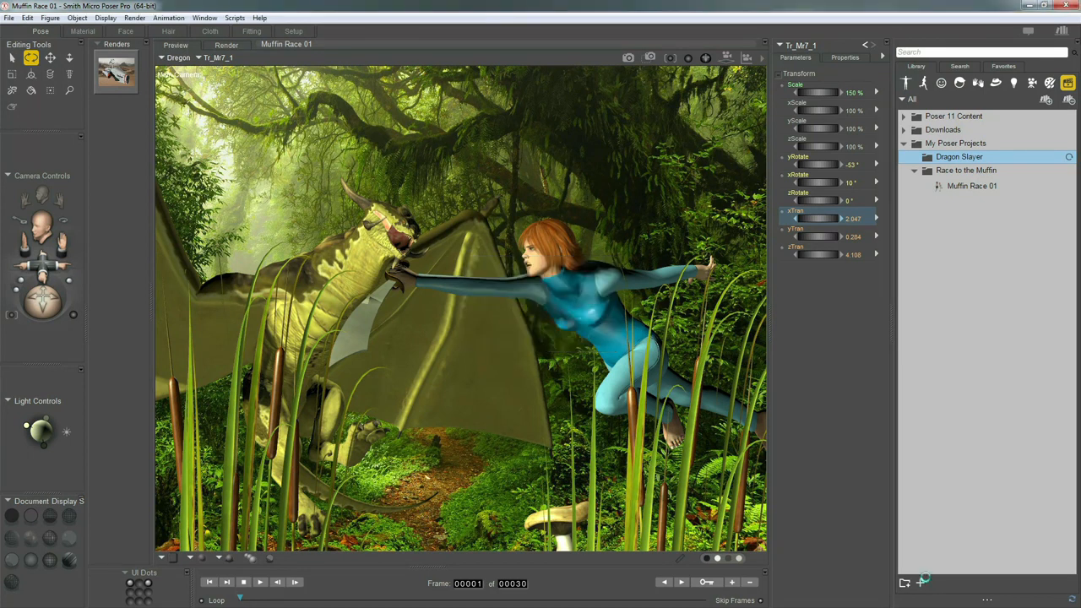
click(914, 157)
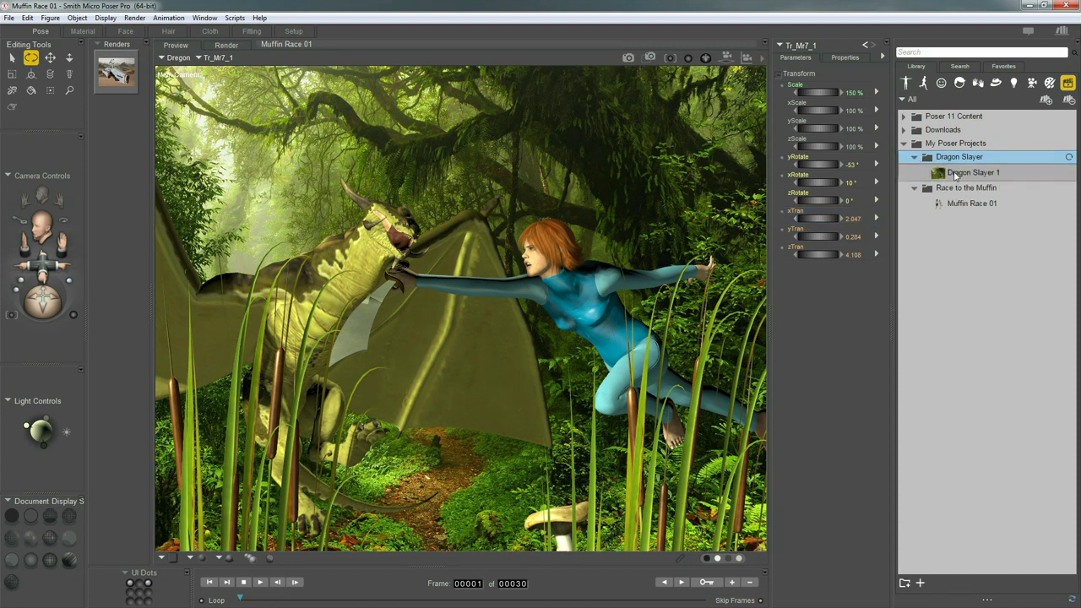
click(955, 175)
click(975, 245)
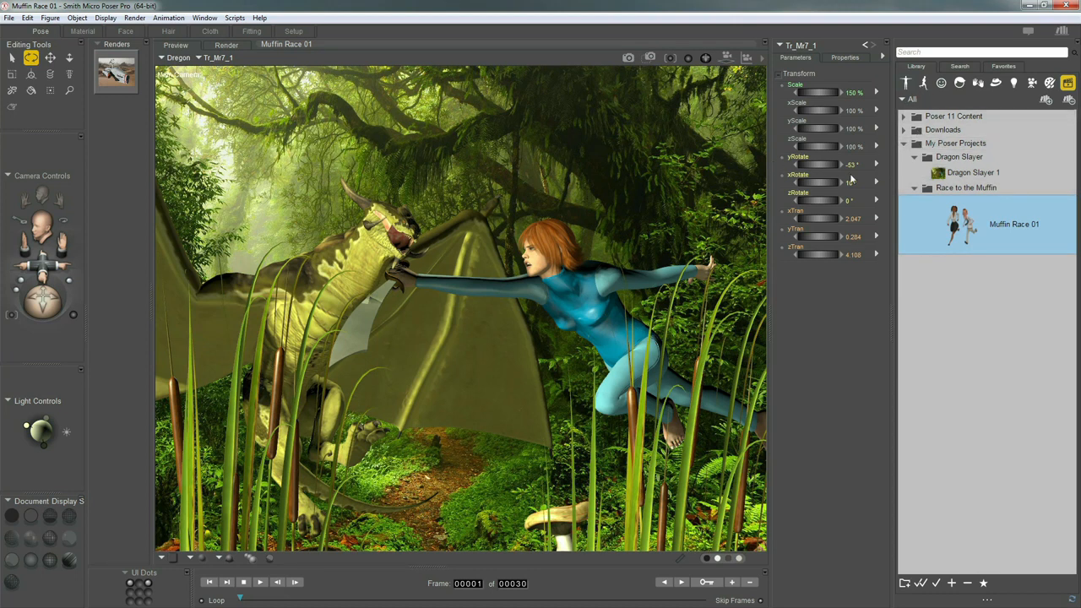
Render the forest fight scene with the FireFly engine using its manual settings
click(134, 18)
click(166, 122)
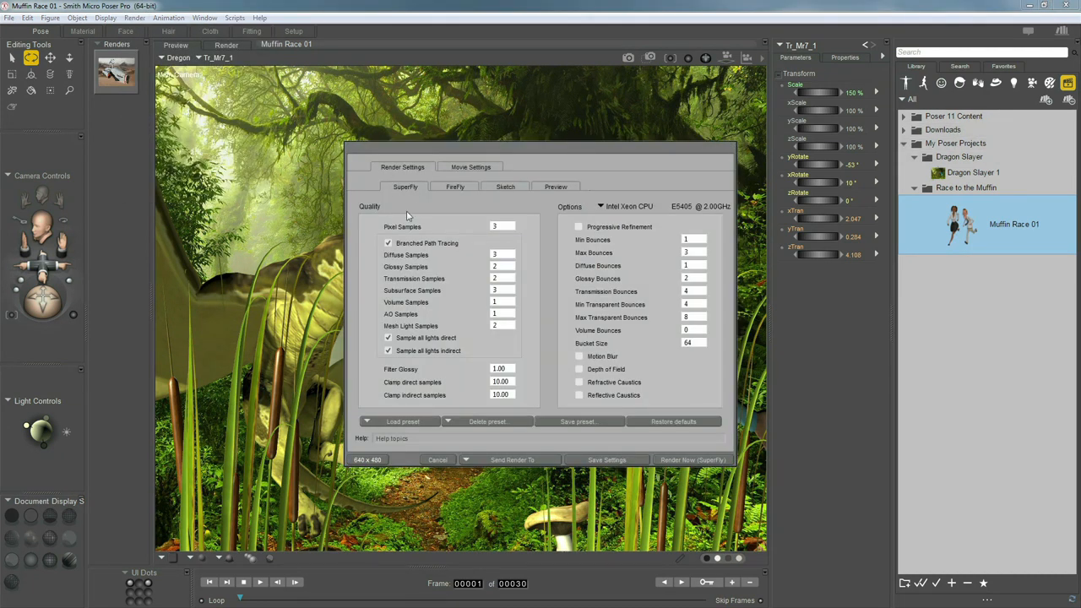
click(445, 188)
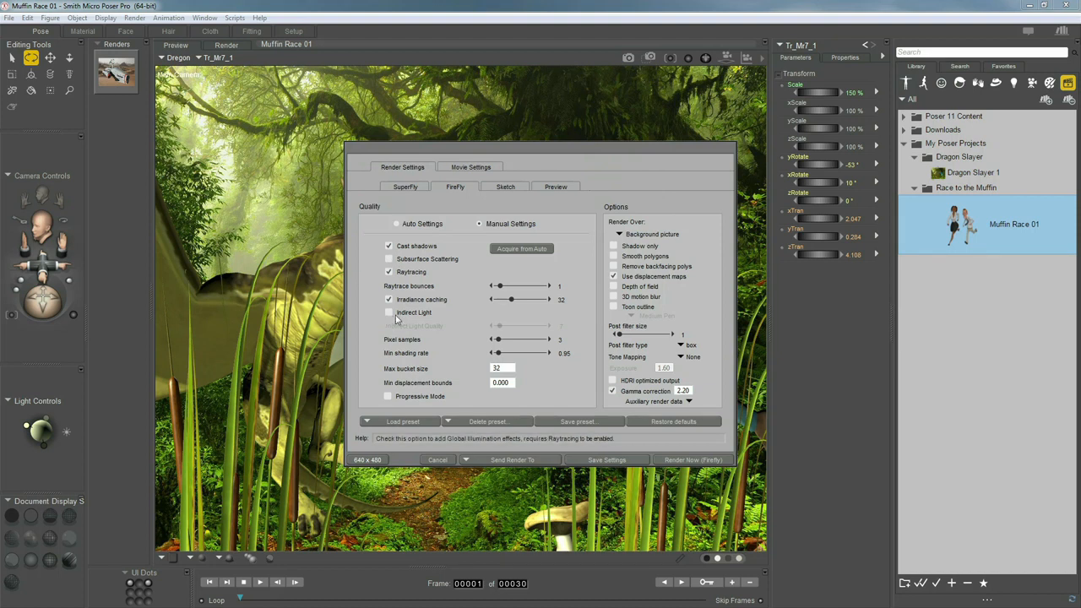
click(701, 460)
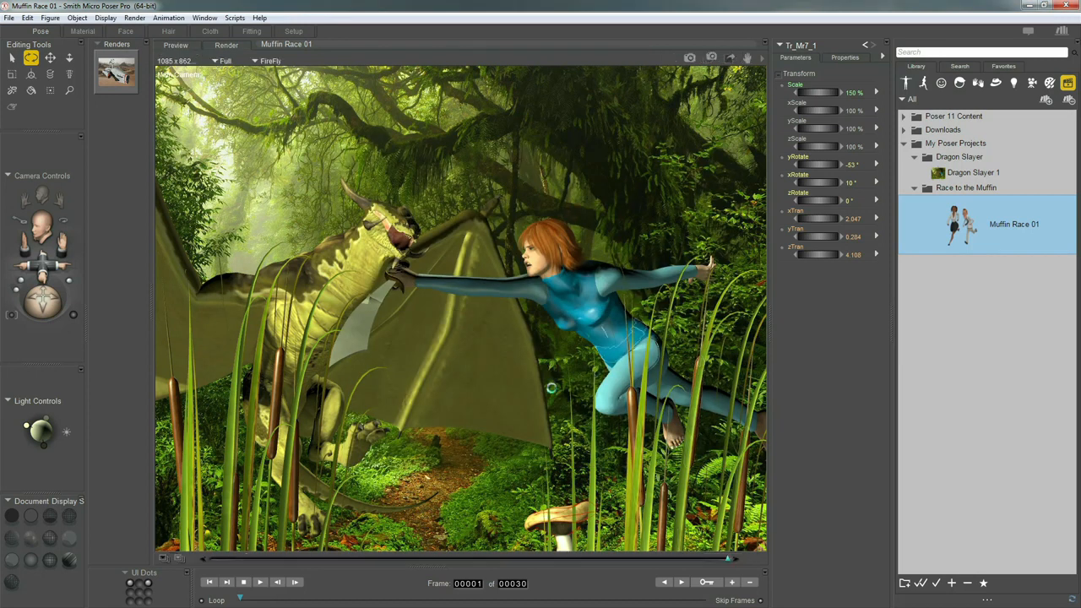